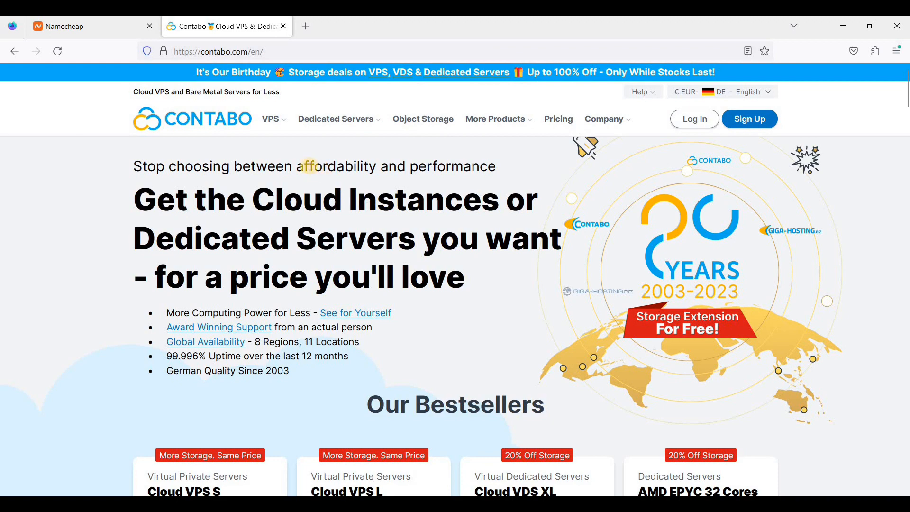
Go to Contabo's Cloud VPS page and scroll to the S, M, L and XL plan cards.
mouse_move(275, 125)
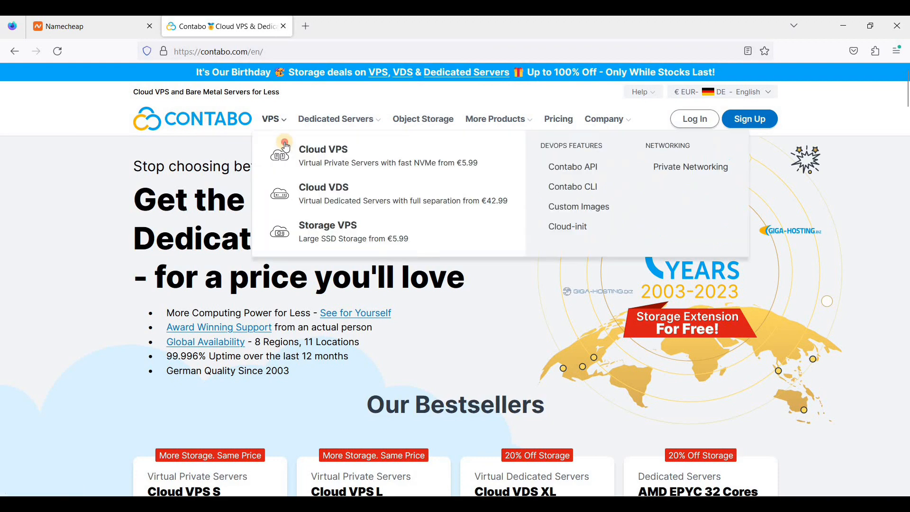
left_click(286, 147)
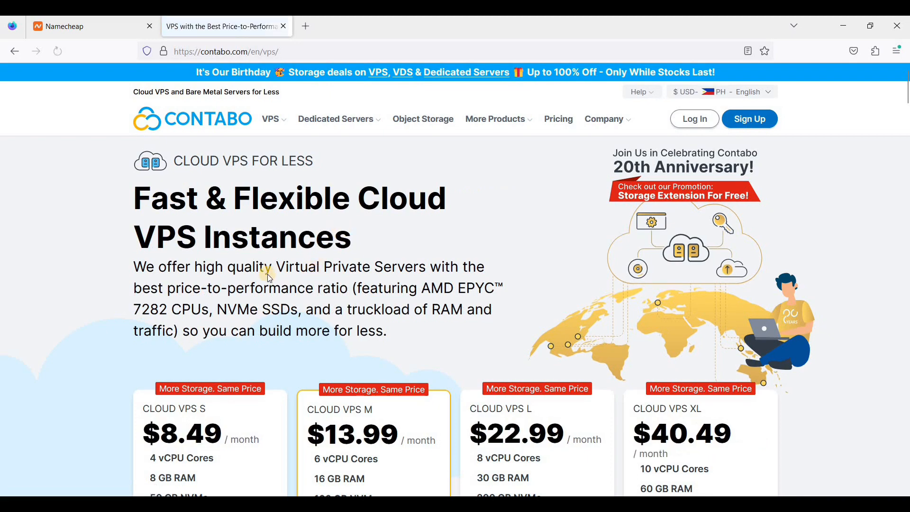
scroll(264, 270, "down", 4)
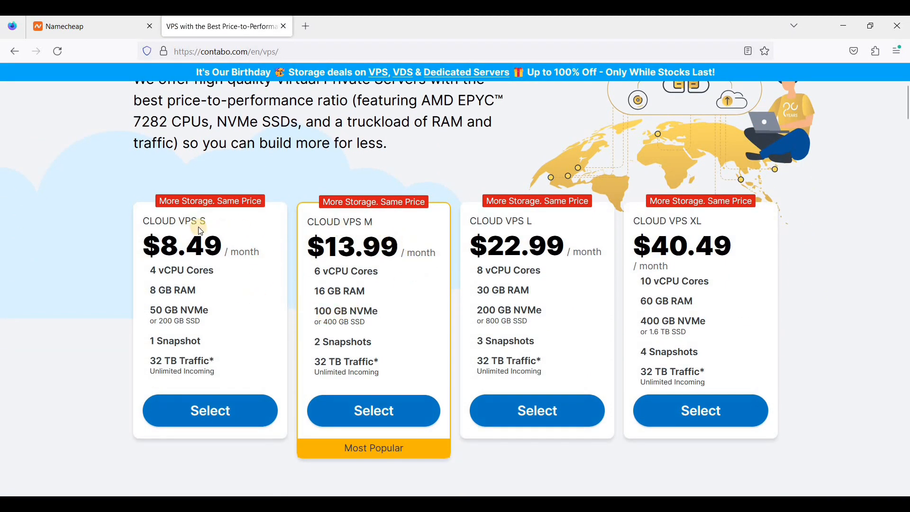
Select the Cloud VPS M plan and set its contract term to 1 Month.
left_click(382, 420)
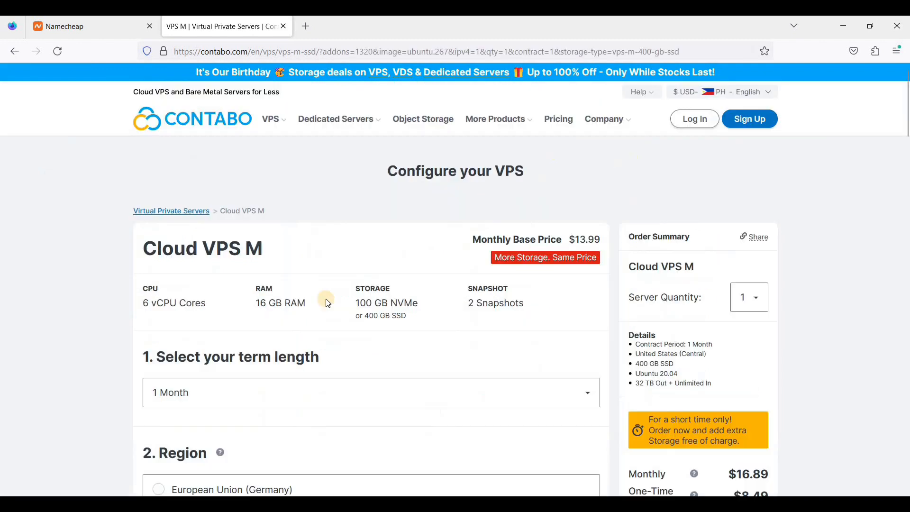
scroll(335, 315, "down", 2)
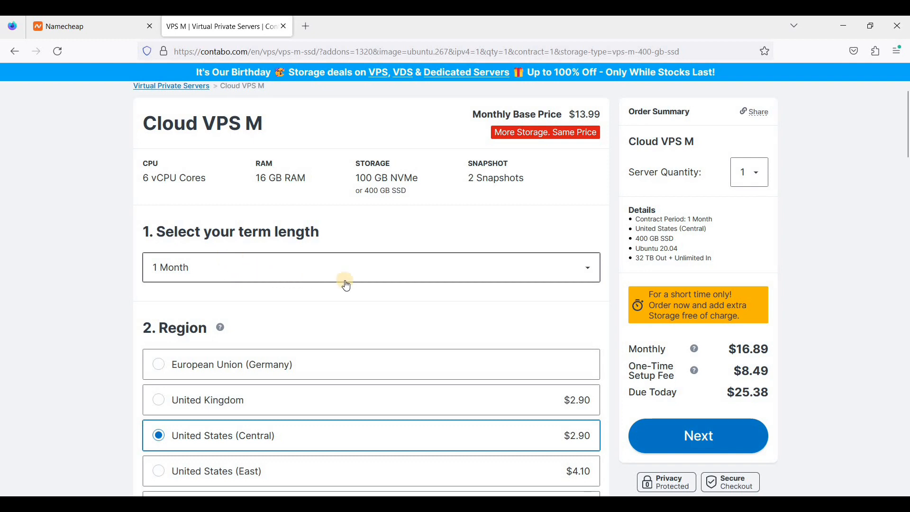
scroll(474, 309, "down", 1)
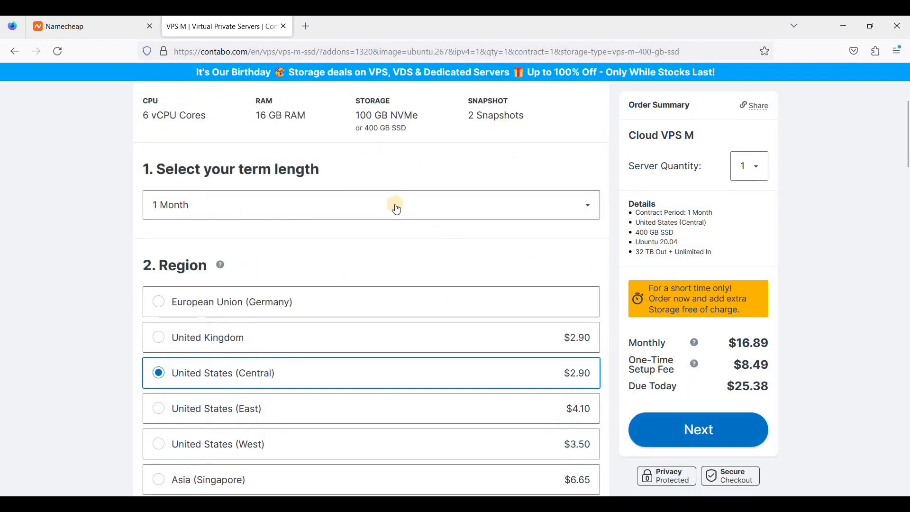
left_click(369, 212)
left_click(417, 326)
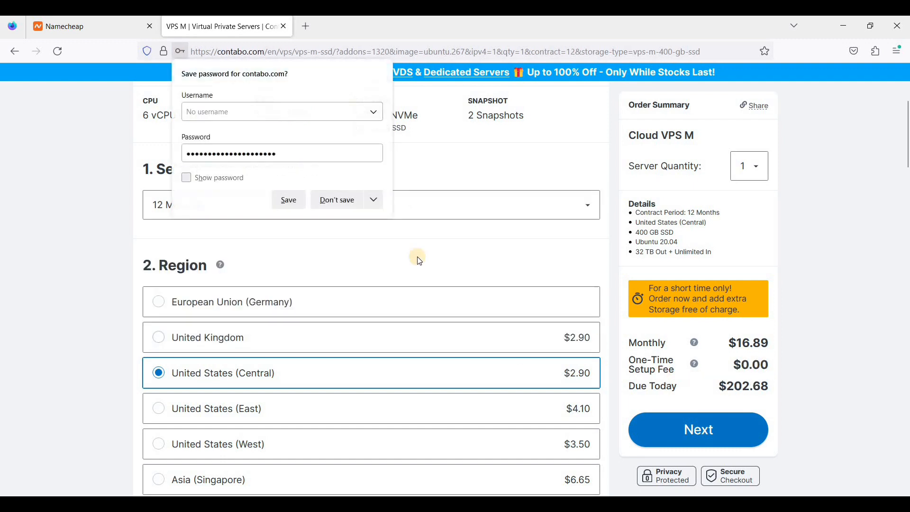
left_click(345, 200)
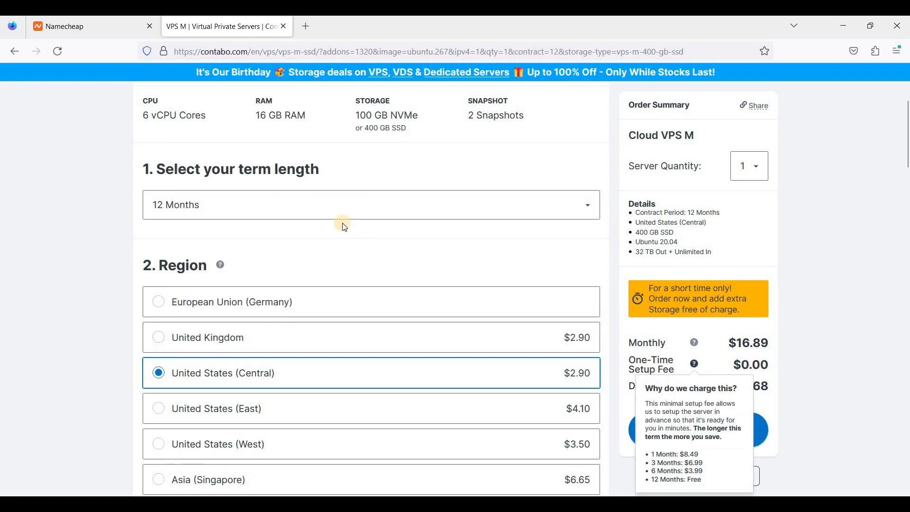
left_click(318, 214)
left_click(282, 235)
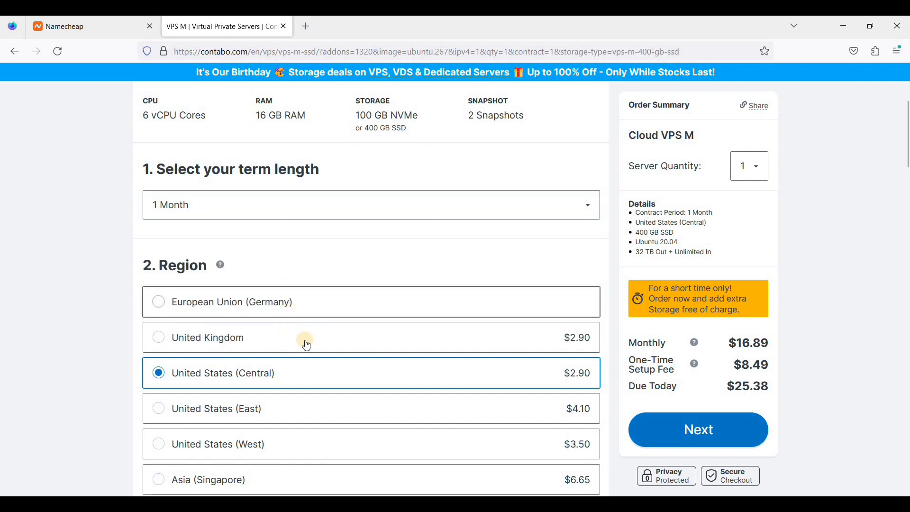
Choose the United Kingdom region for the server.
scroll(282, 299, "down", 2)
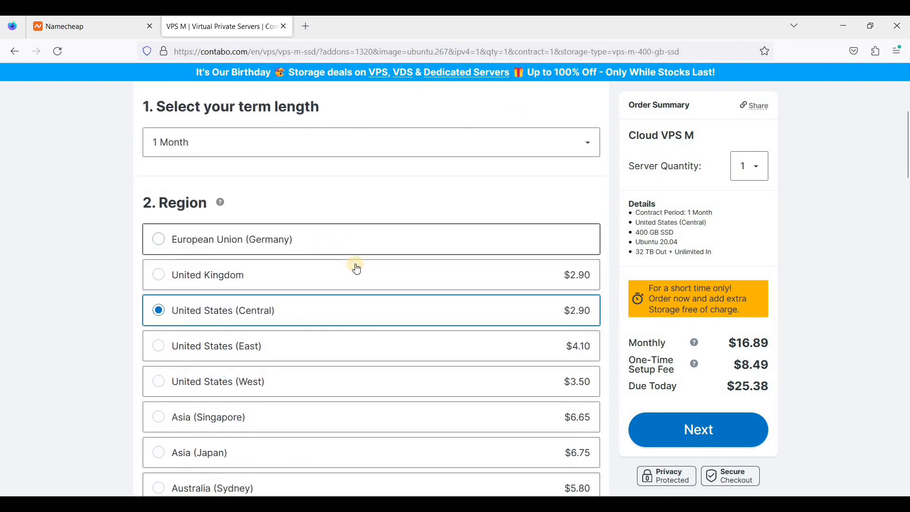
scroll(358, 279, "down", 2)
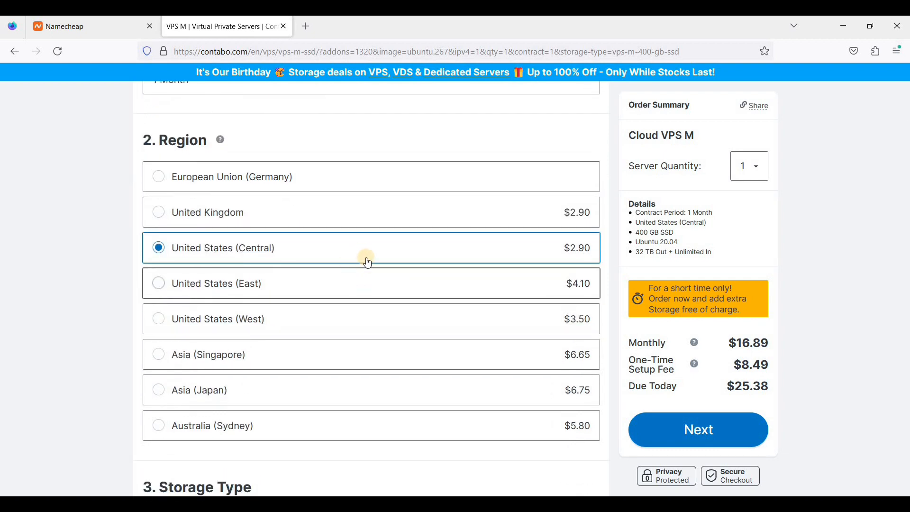
left_click(223, 221)
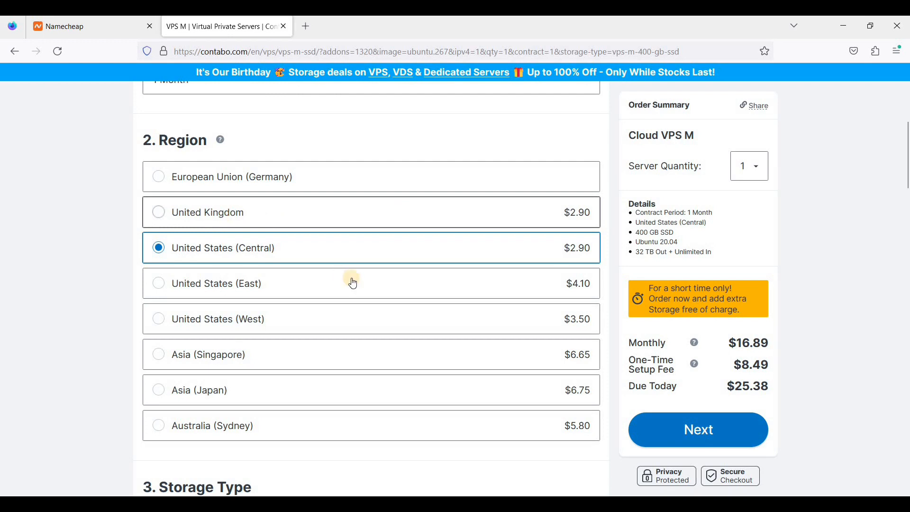
scroll(351, 321, "down", 2)
scroll(351, 321, "down", 5)
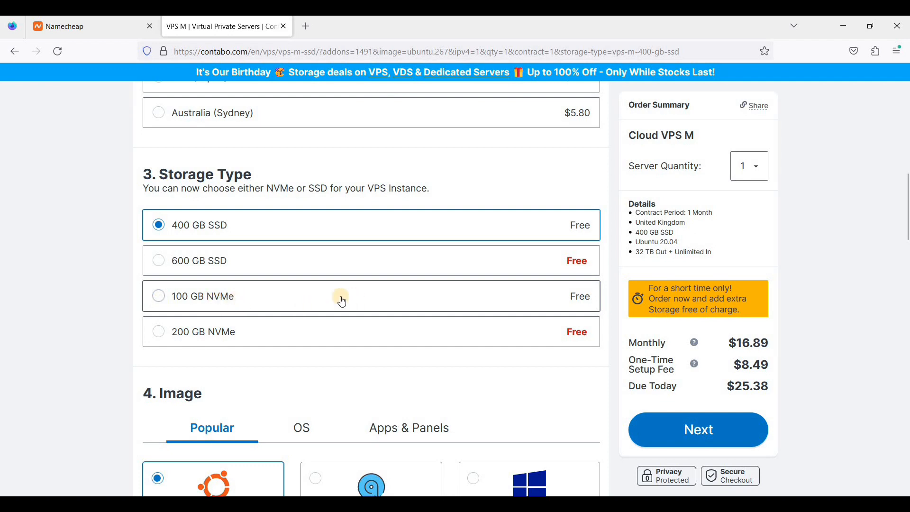
left_click(157, 299)
left_click(158, 225)
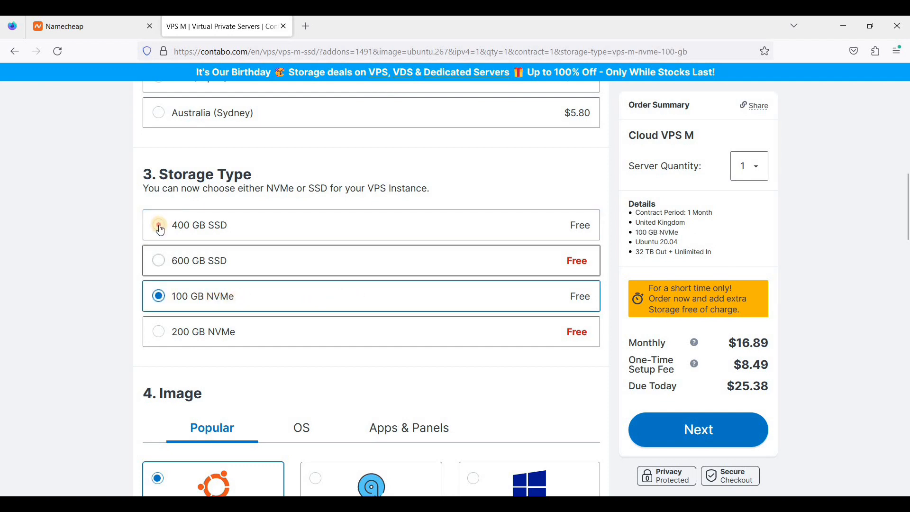
scroll(342, 312, "down", 5)
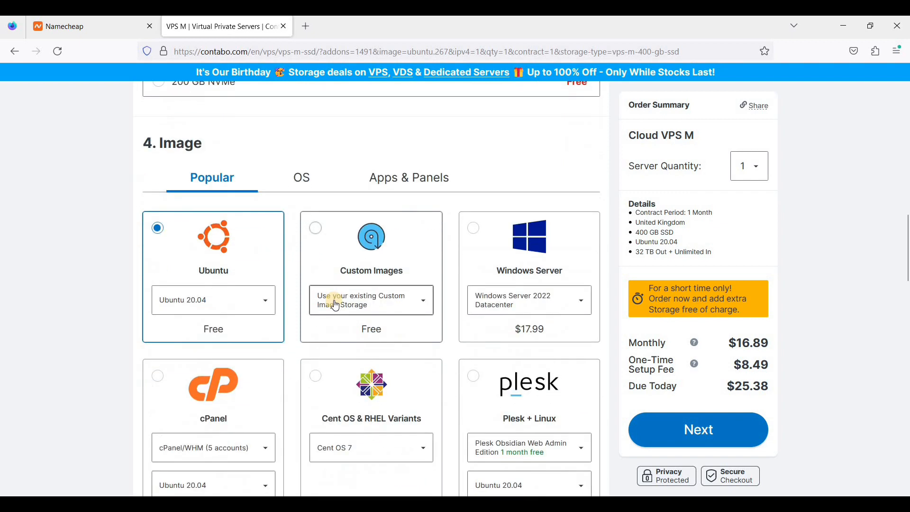
left_click(254, 308)
left_click(261, 306)
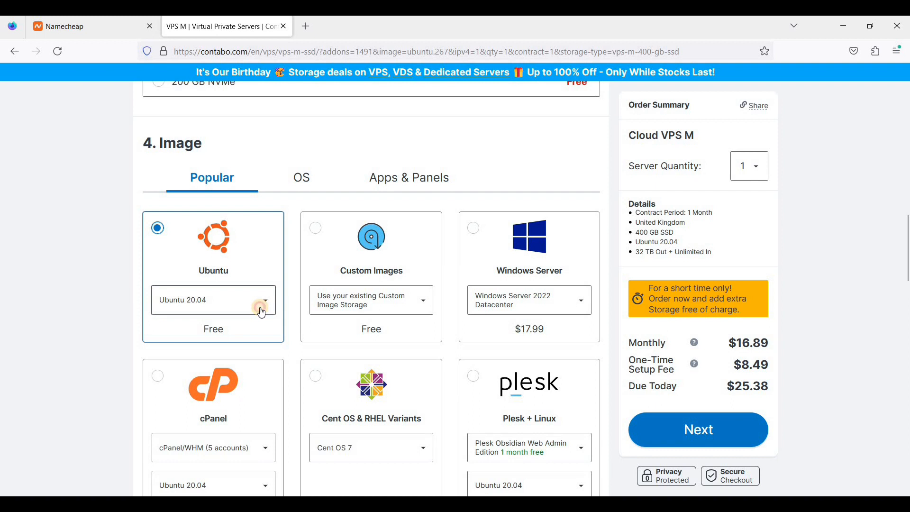
left_click(262, 311)
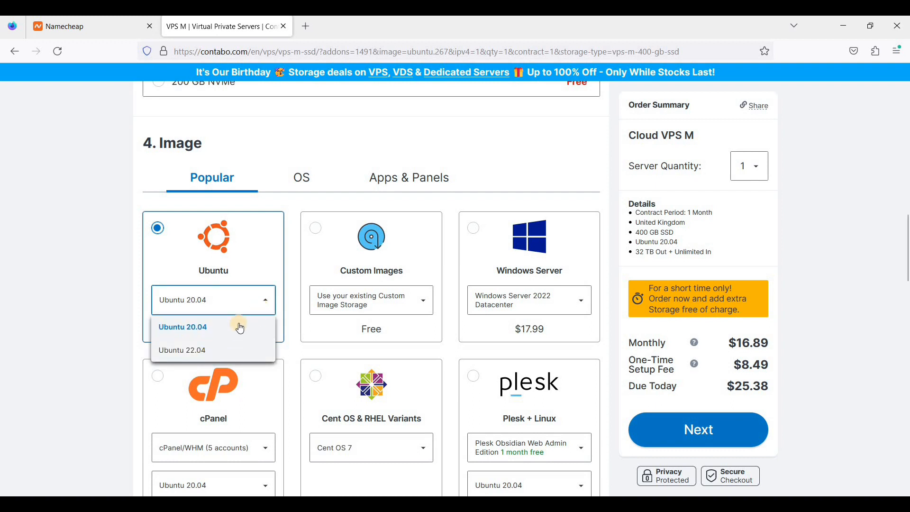
left_click(257, 306)
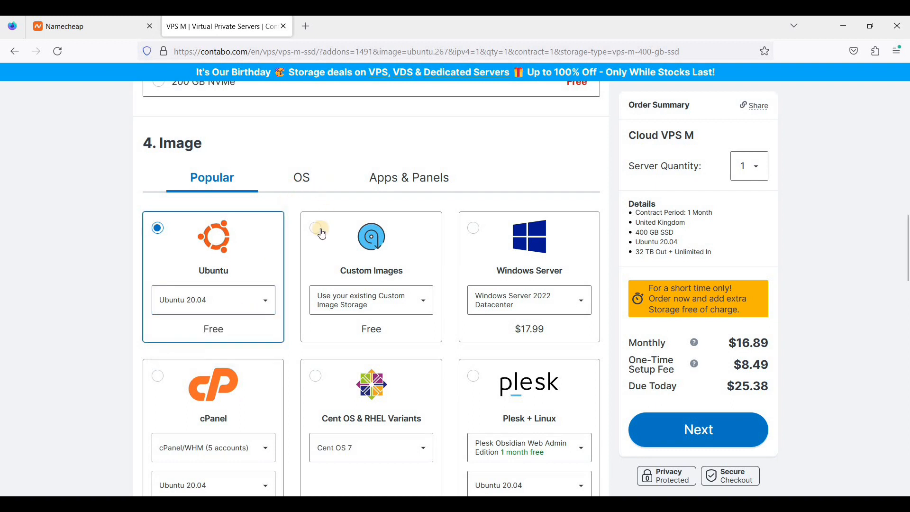
scroll(334, 281, "down", 1)
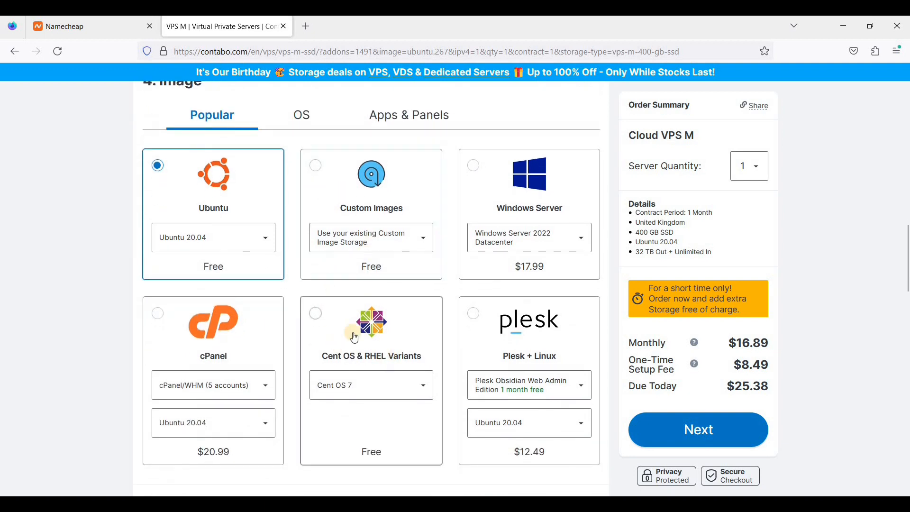
scroll(320, 299, "down", 1)
scroll(300, 283, "up", 1)
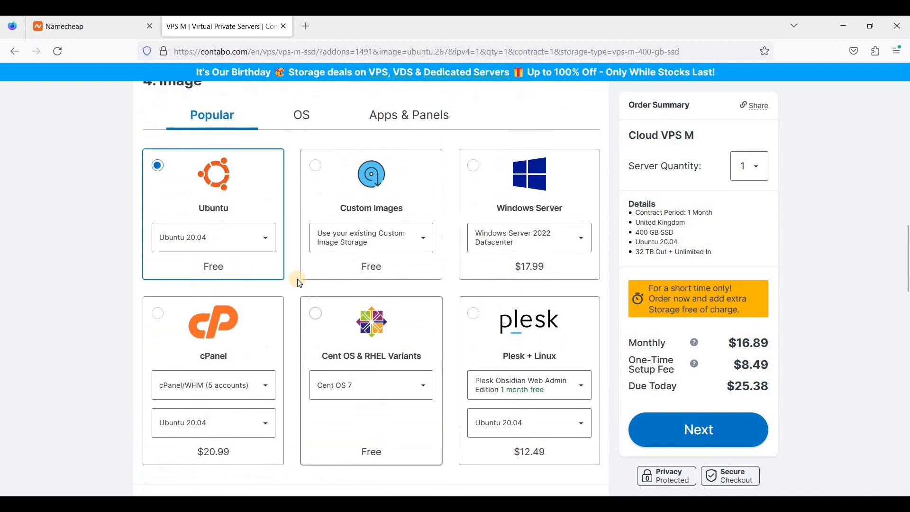
left_click(309, 119)
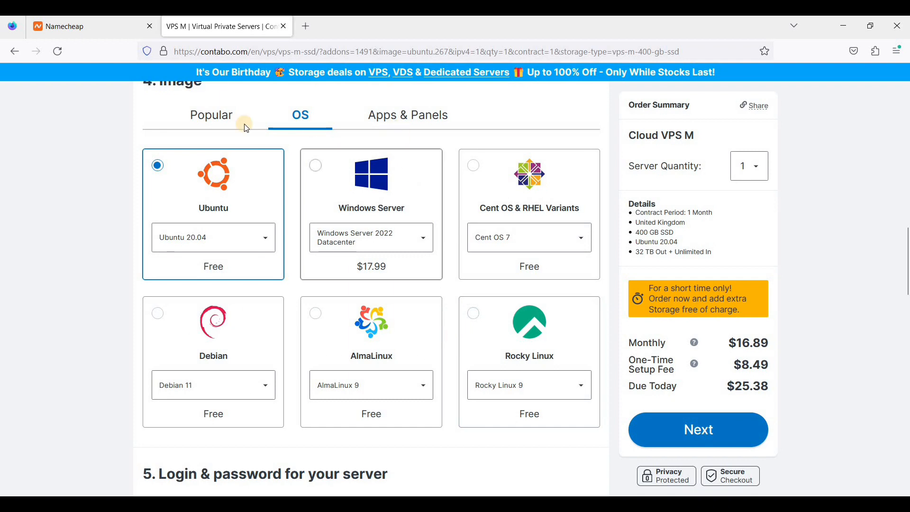
left_click(207, 117)
scroll(304, 304, "down", 1)
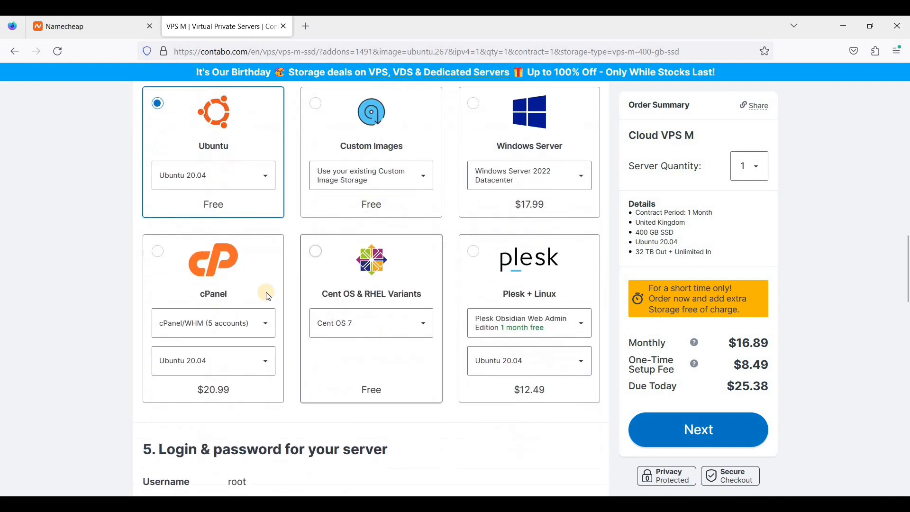
scroll(237, 265, "up", 1)
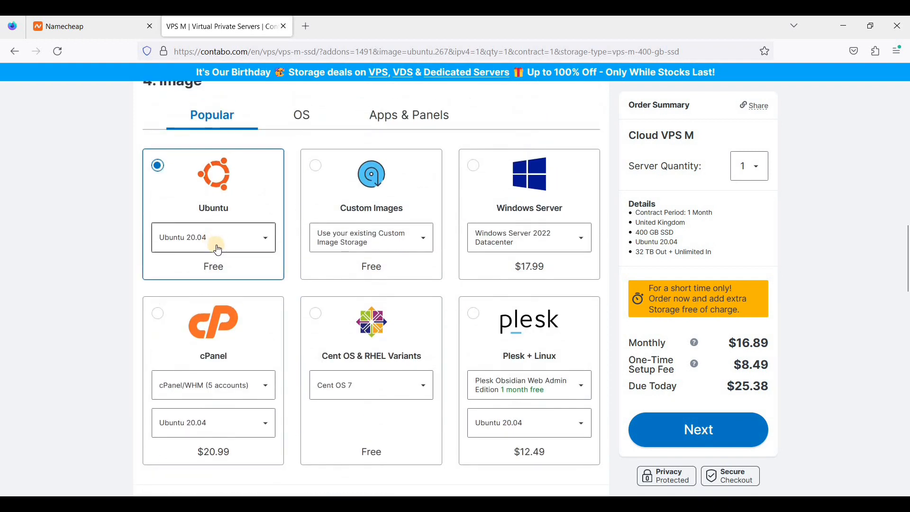
Generate a new random root password for user root and copy it.
scroll(303, 301, "down", 4)
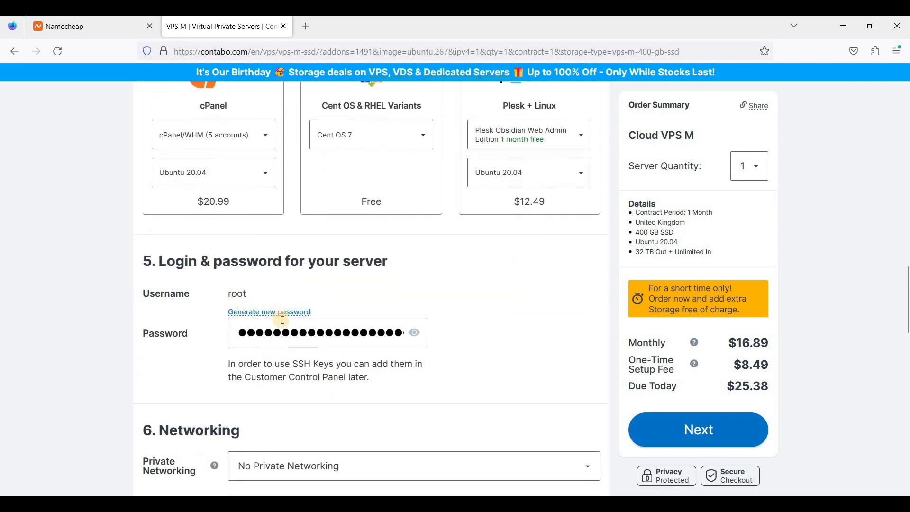
left_click(304, 337)
left_click(216, 294)
double_click(246, 293)
left_click(253, 294)
scroll(217, 278, "down", 1)
left_click_drag(209, 260, 331, 295)
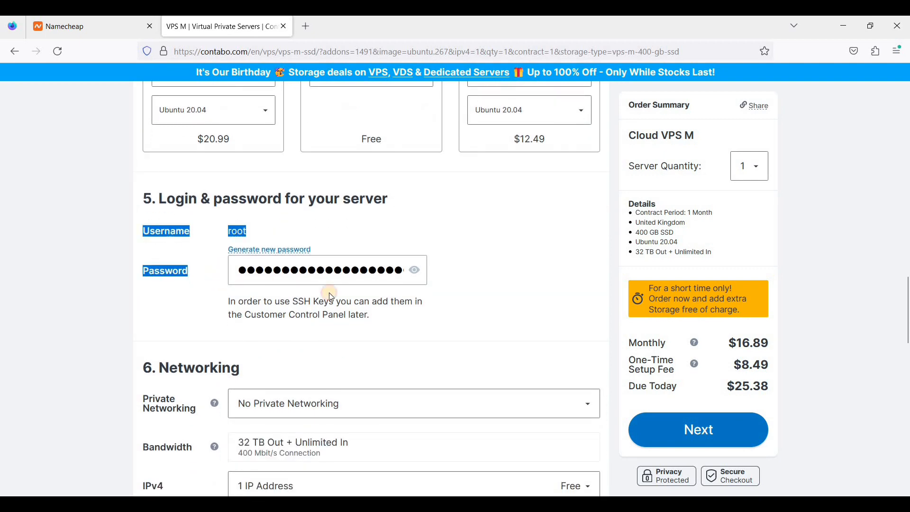
left_click(303, 250)
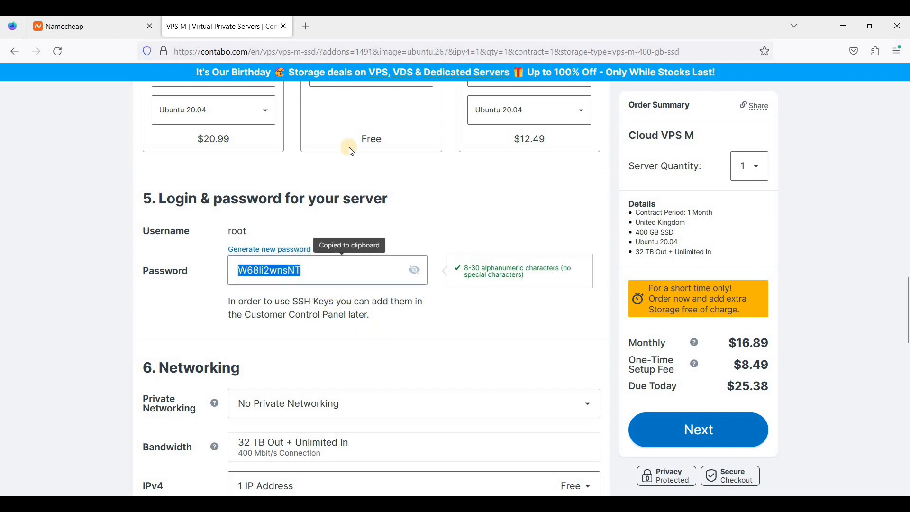
right_click(293, 274)
left_click(339, 124)
left_click(357, 310)
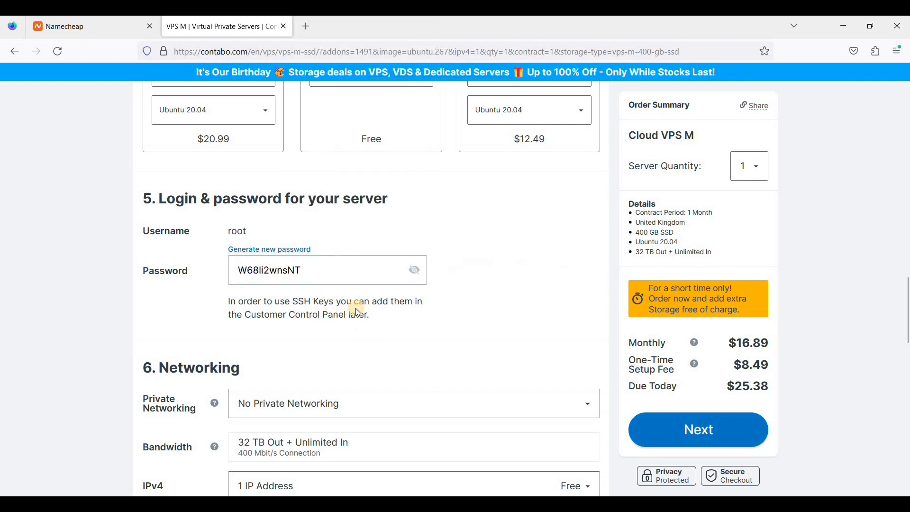
Continue the VPS order to the customer data checkout step.
scroll(228, 178, "down", 4)
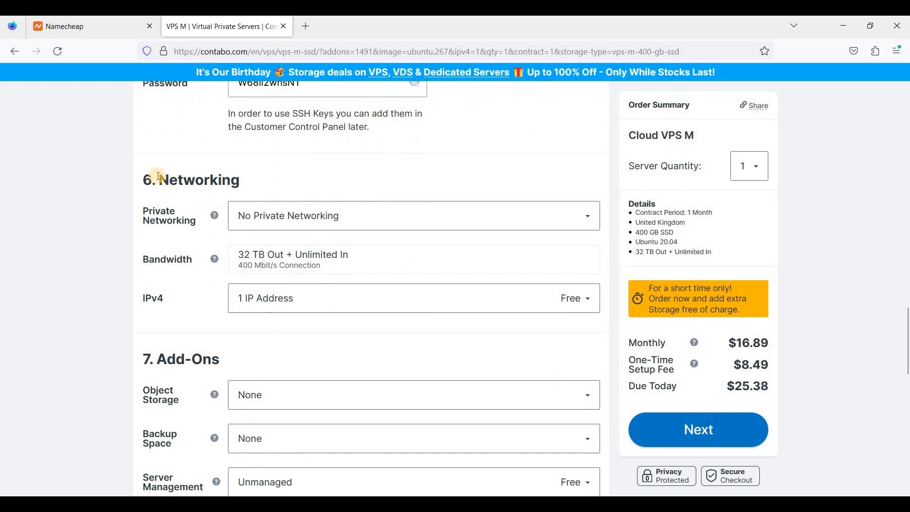
scroll(211, 274, "down", 4)
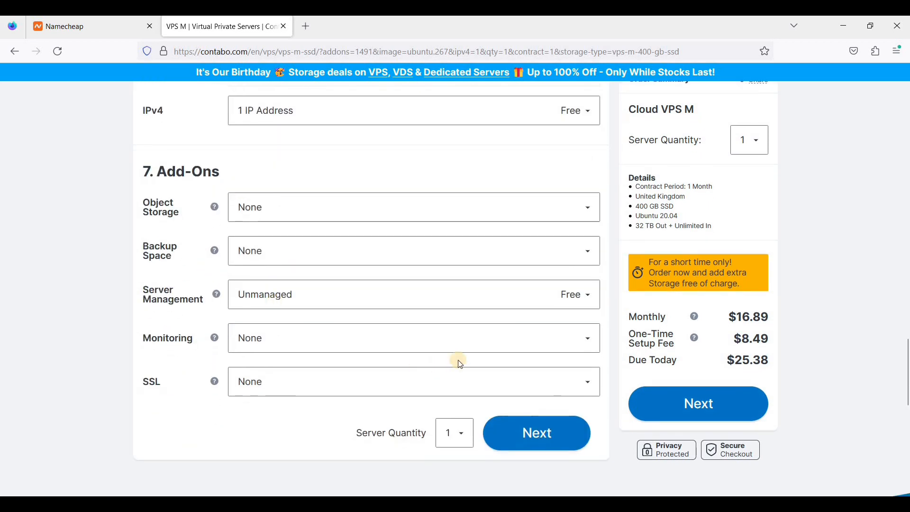
scroll(566, 463, "up", 3)
scroll(567, 471, "down", 3)
left_click(537, 434)
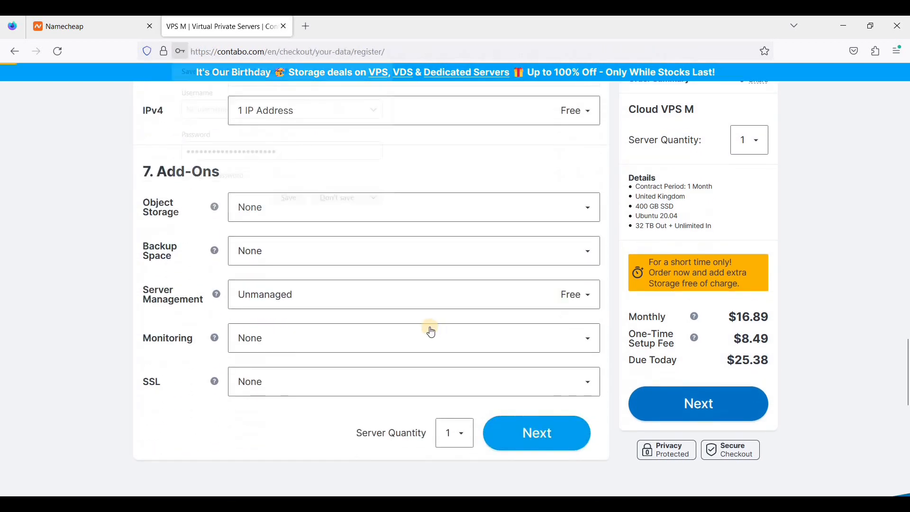
Decline Firefox's password save and log in as an existing Contabo customer.
left_click(332, 201)
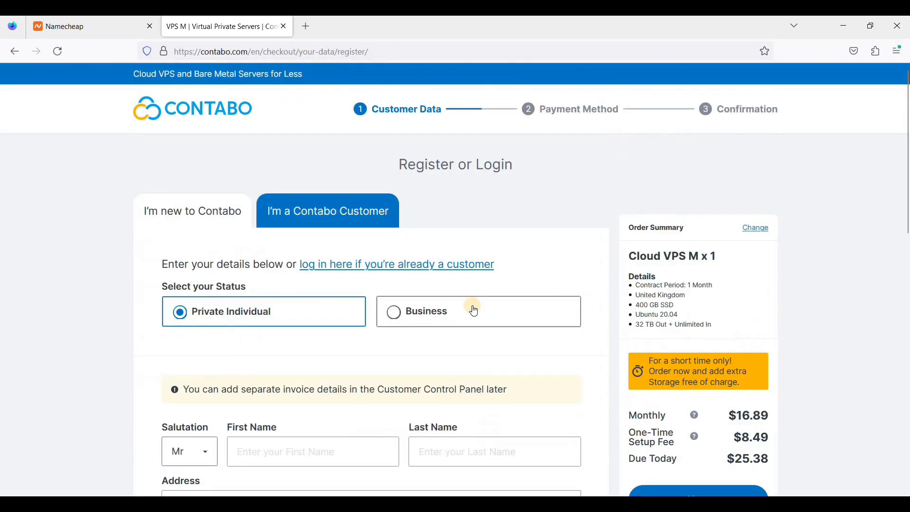
scroll(474, 310, "down", 3)
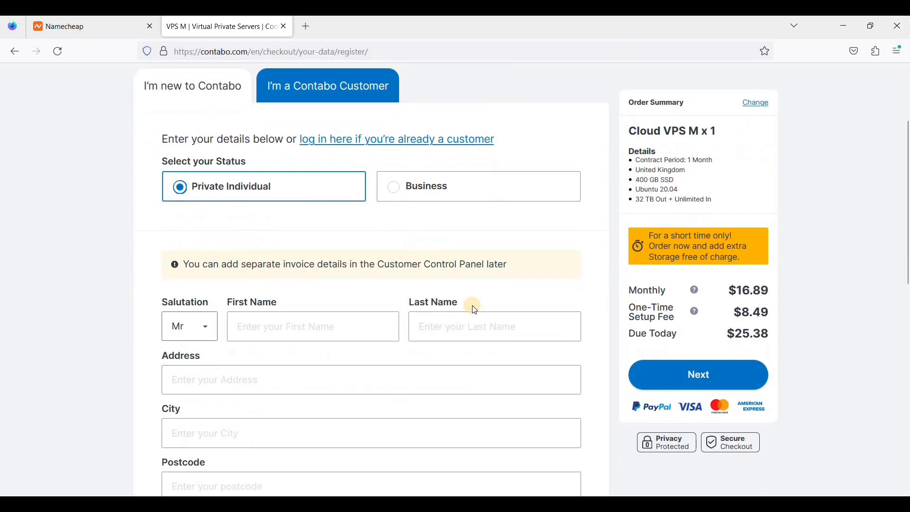
scroll(472, 306, "down", 4)
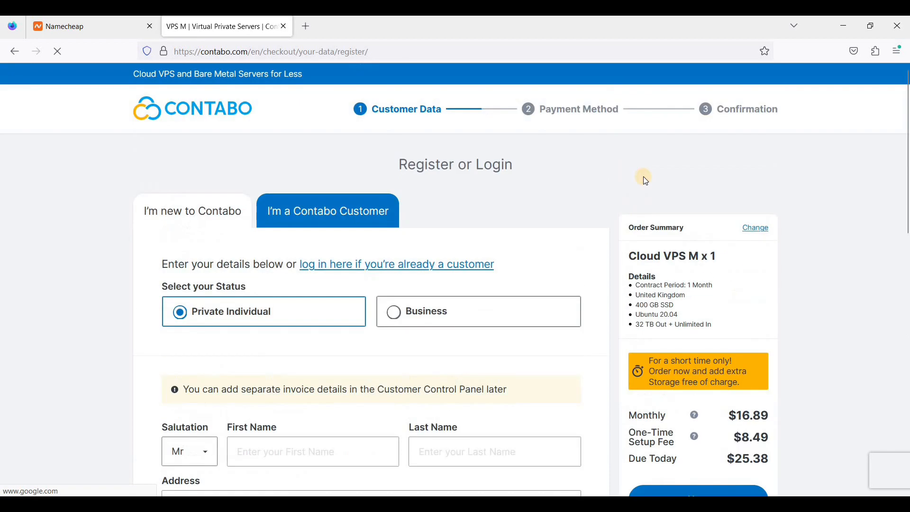
scroll(531, 311, "down", 2)
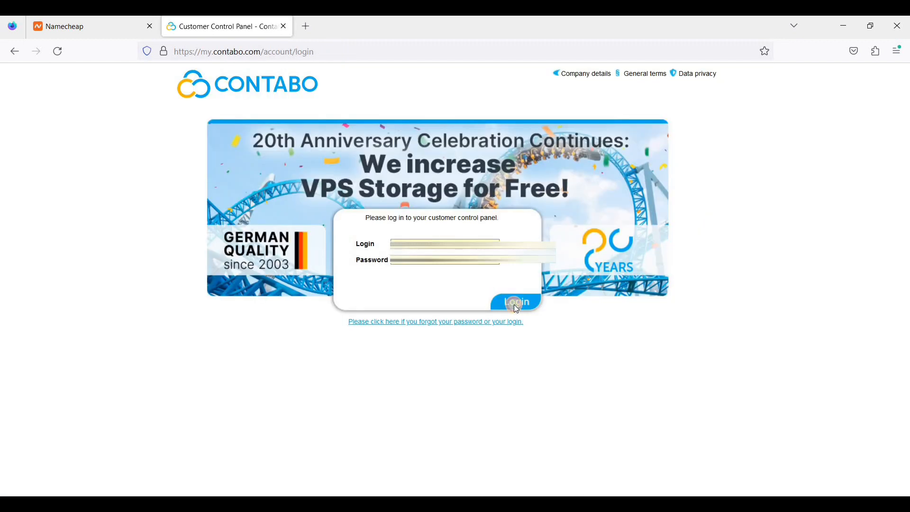
left_click(515, 304)
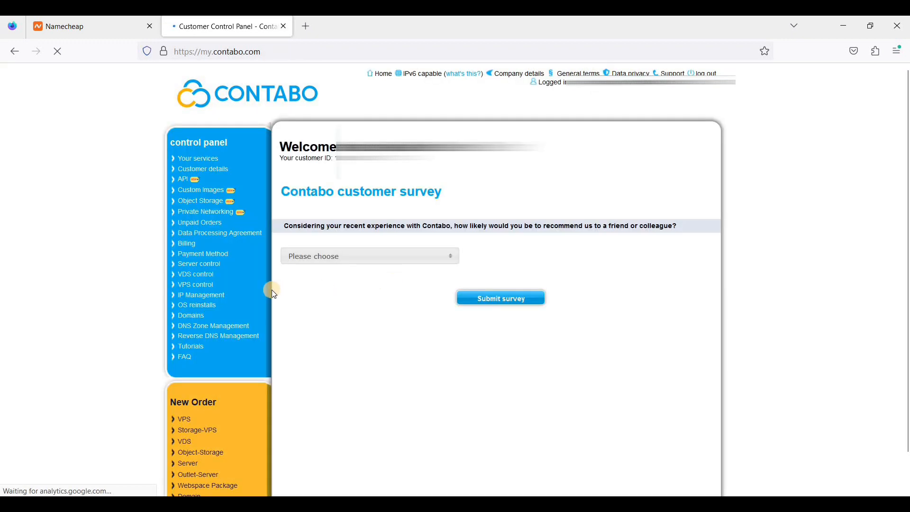
Show VPS control with server 86.48.28.223 running as root, then start a new browser tab.
left_click(192, 287)
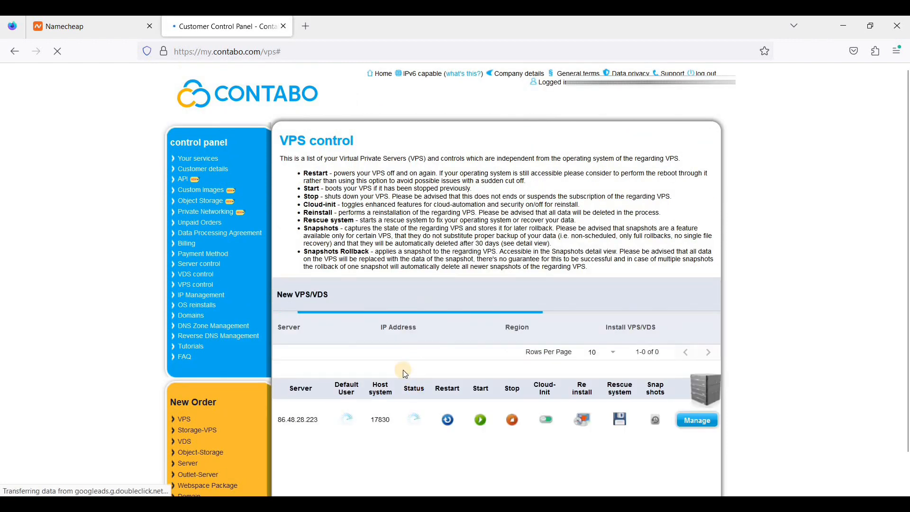
scroll(422, 315, "down", 1)
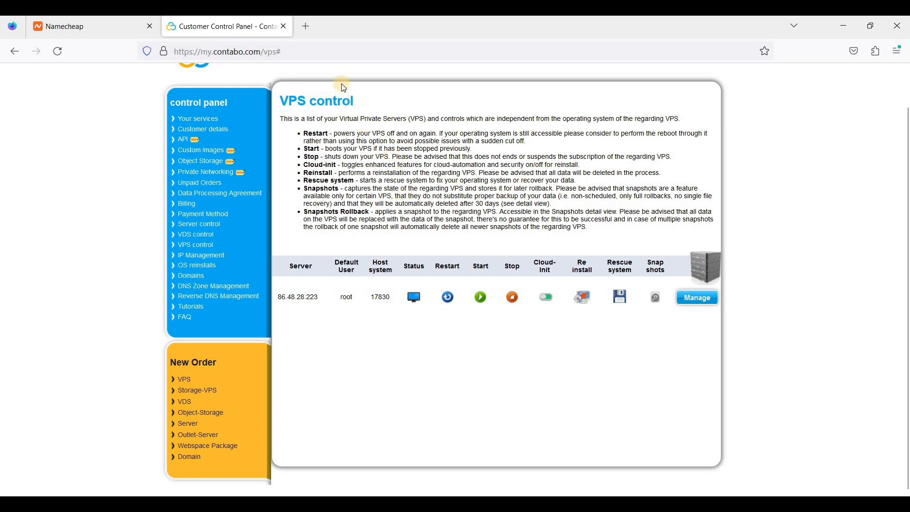
left_click(315, 28)
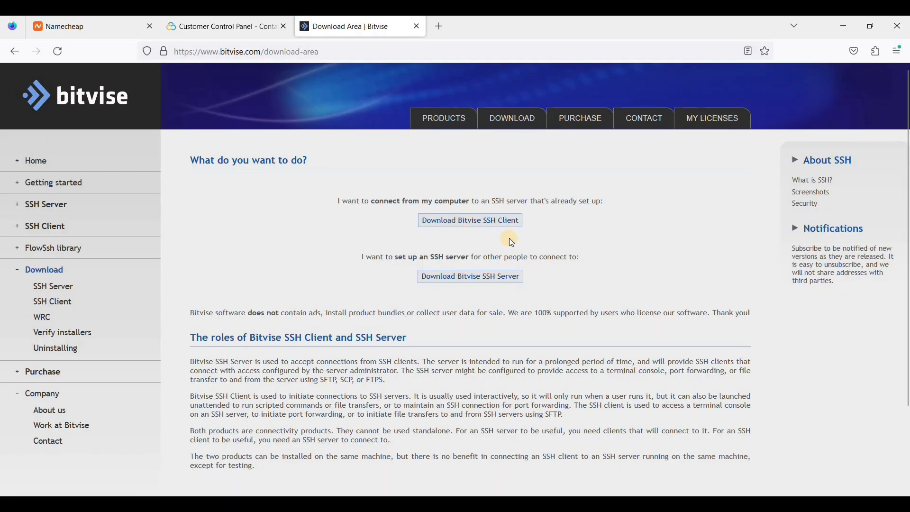
Log in to 86.48.28.223:22 as root with the copied password and open a terminal console.
scroll(451, 166, "down", 1)
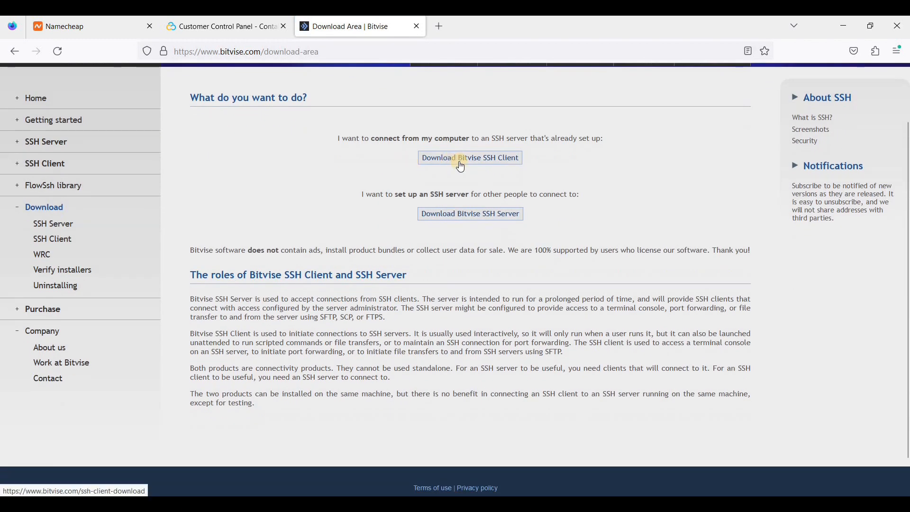
scroll(550, 216, "up", 1)
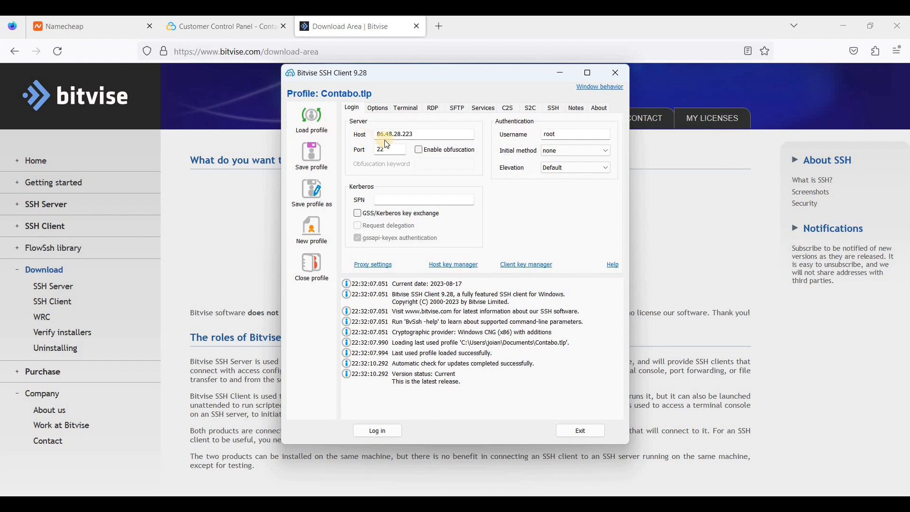
left_click(415, 135)
left_click(397, 149)
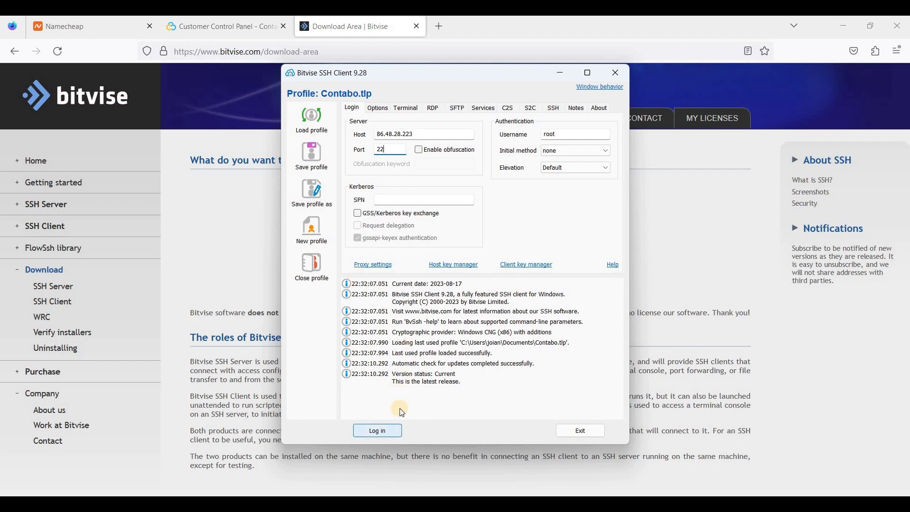
left_click(375, 437)
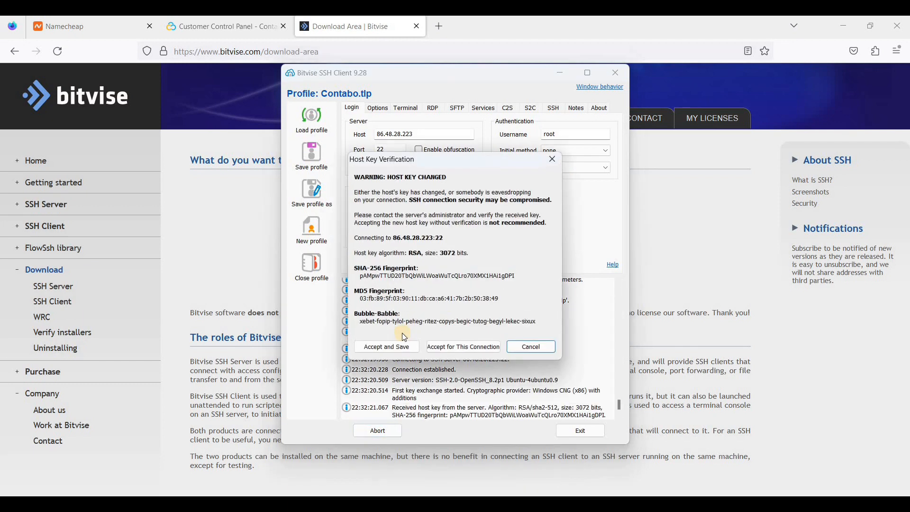
left_click(397, 347)
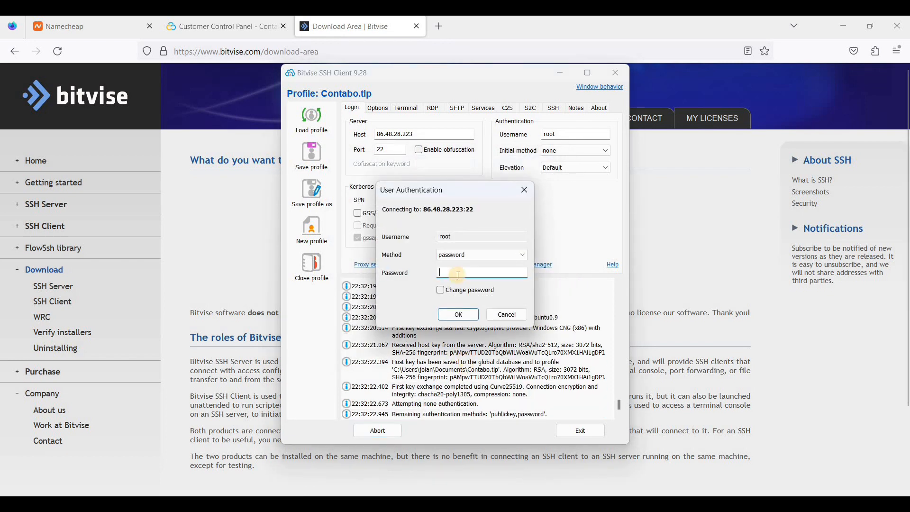
key("ctrl+v")
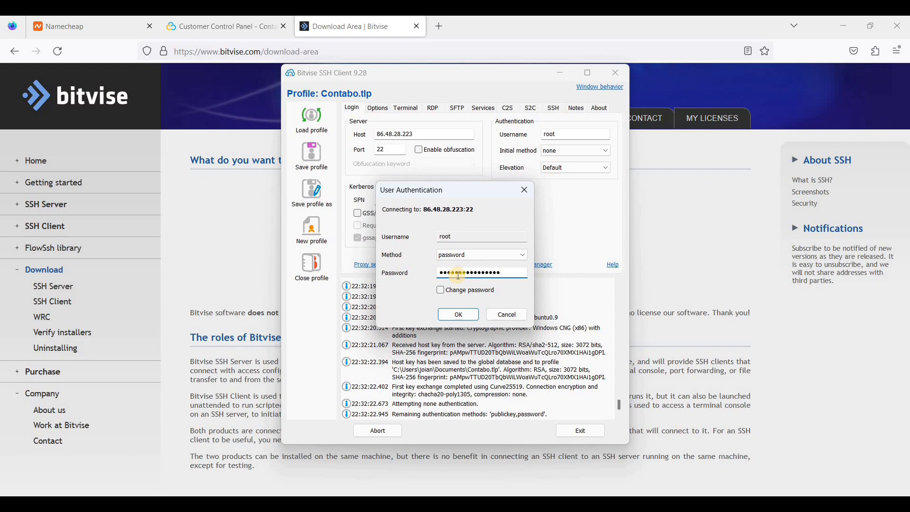
left_click(458, 315)
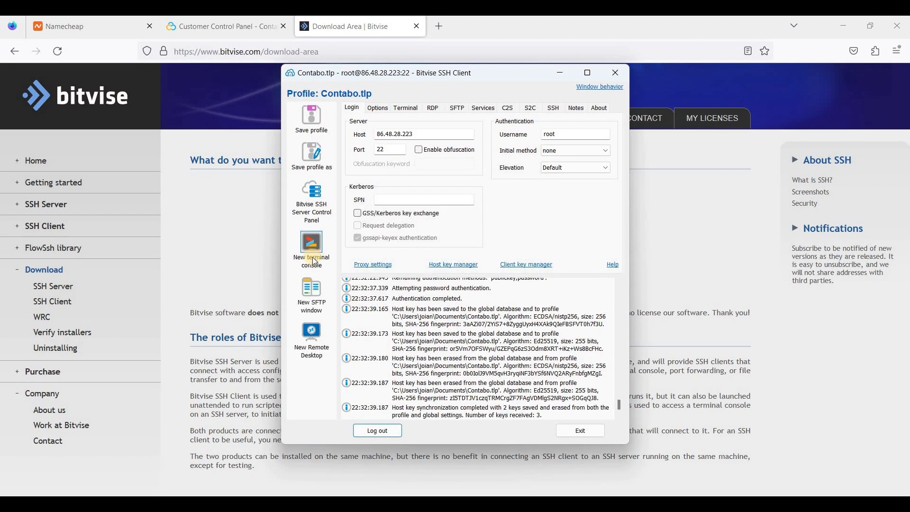
left_click(317, 267)
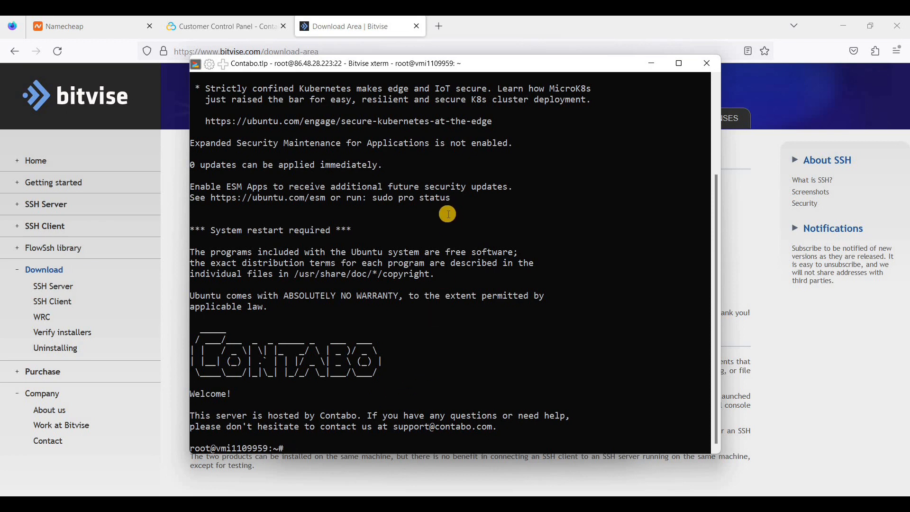
Load the webshanks tutorial article in a new browser tab.
left_click(439, 26)
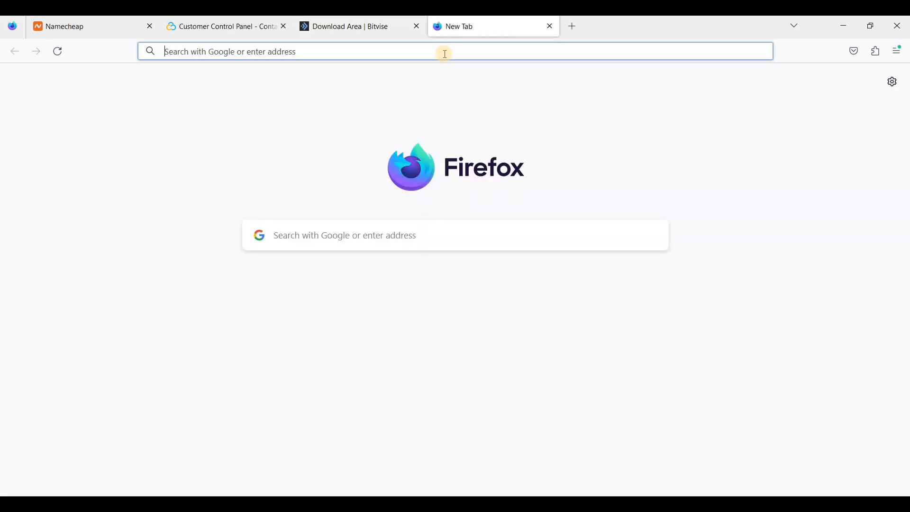
type("https://webshanks.com/build-free-smtp-server-using-aapanel-contabo-vps-cloudflare/")
key("Return")
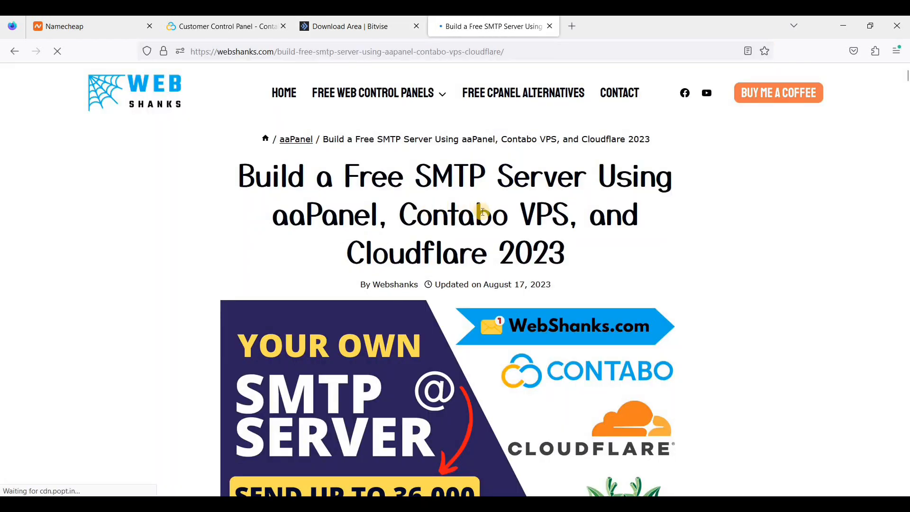
scroll(483, 212, "down", 15)
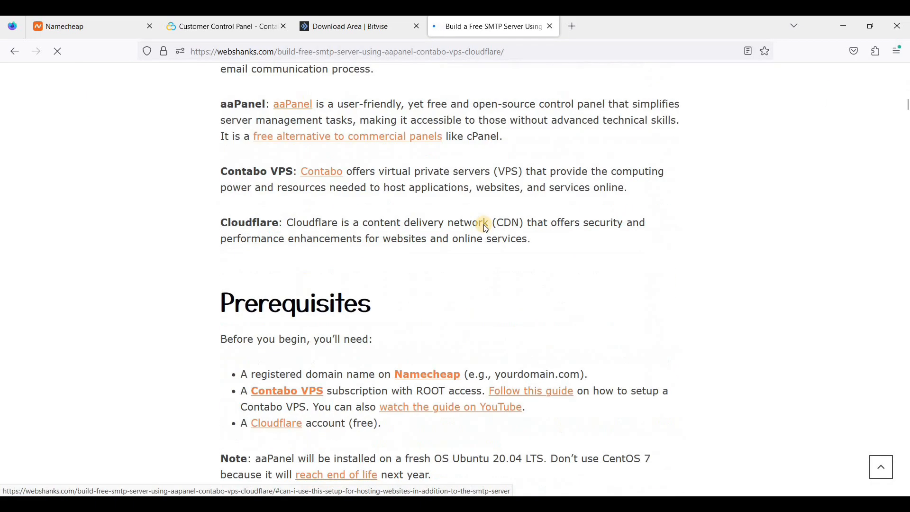
scroll(484, 228, "down", 20)
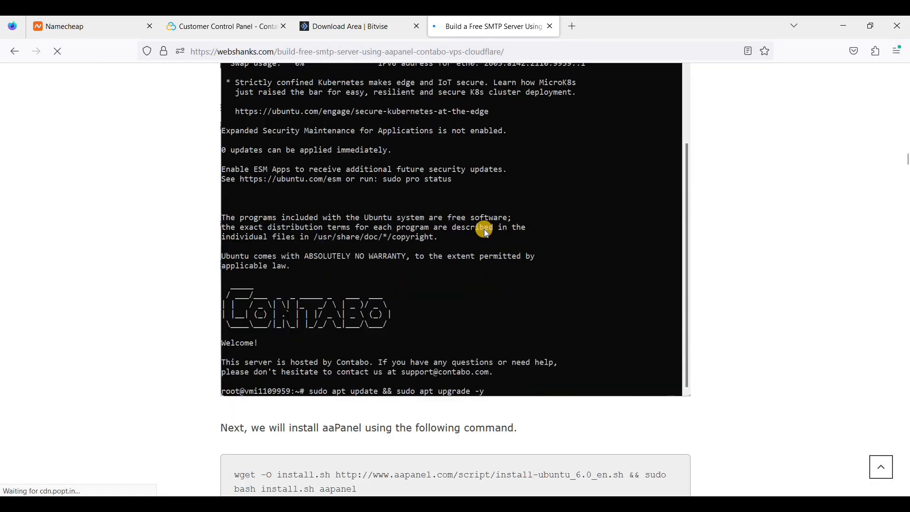
scroll(482, 227, "up", 3)
scroll(478, 235, "up", 2)
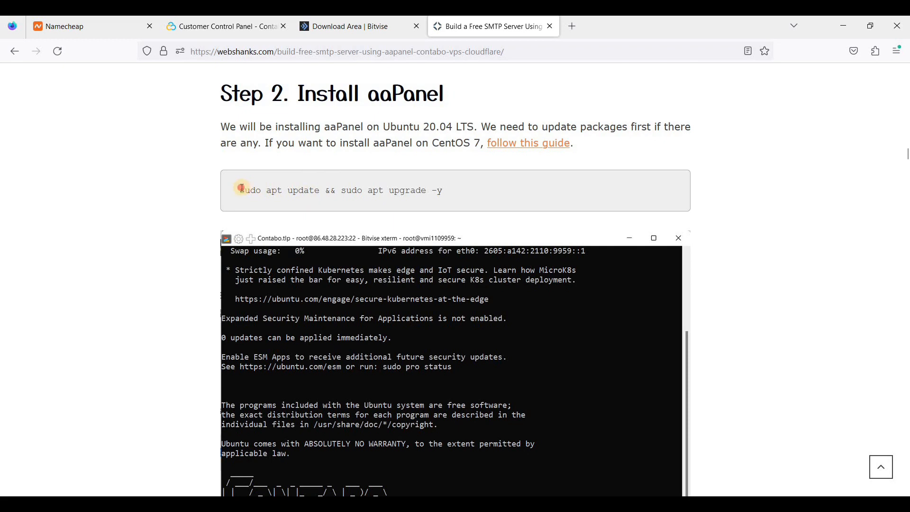
Run sudo apt update && sudo apt upgrade -y in the server terminal.
triple_click(435, 190)
key("ctrl+c")
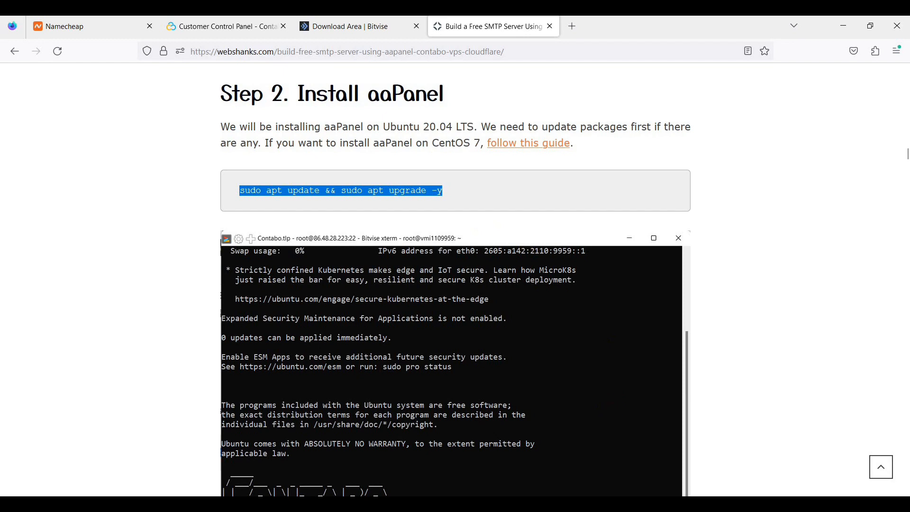
key("alt+Tab")
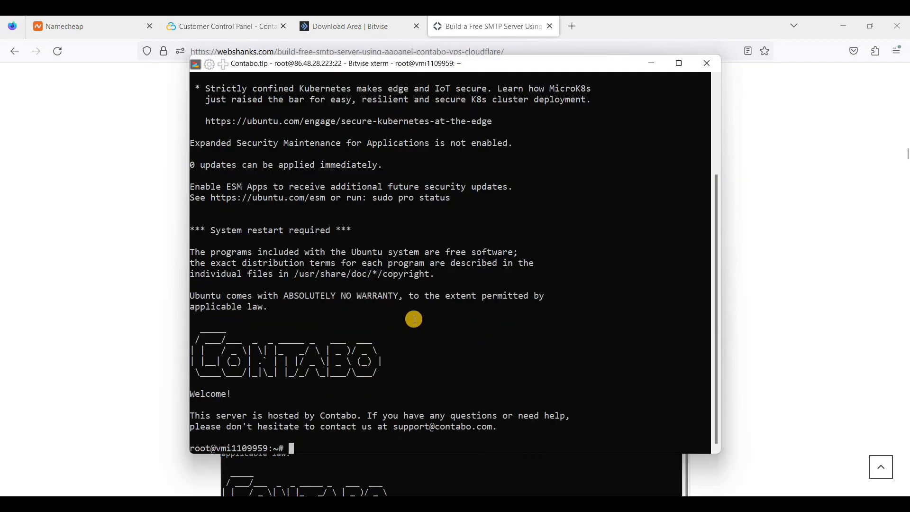
right_click(369, 372)
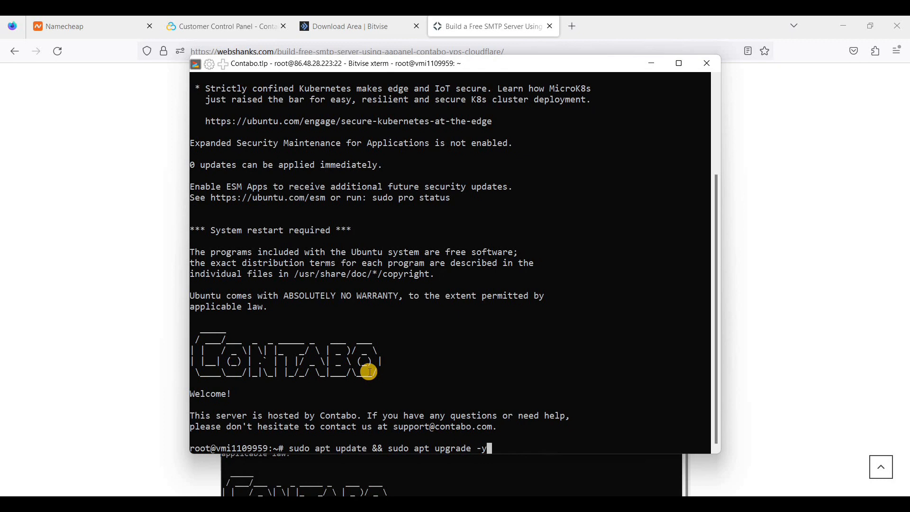
key("Return")
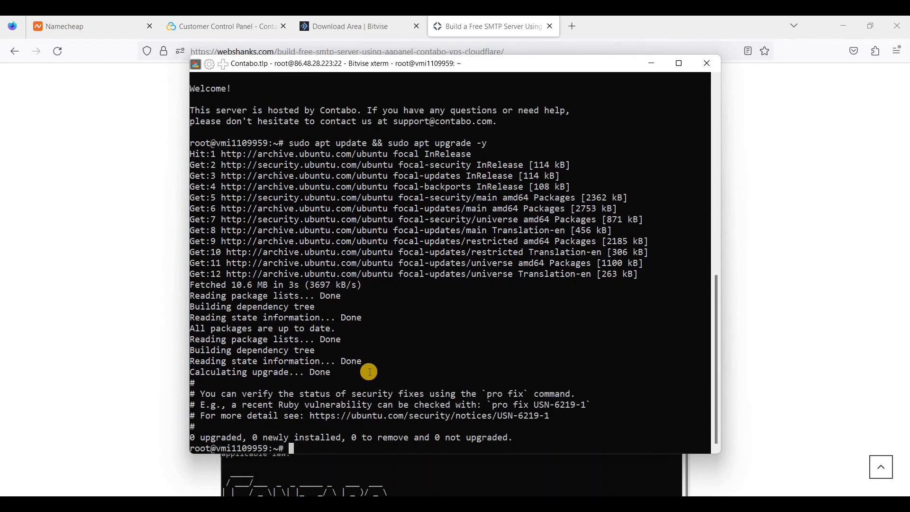
Copy the aaPanel install command from the article and run it in the terminal.
key("alt+Tab")
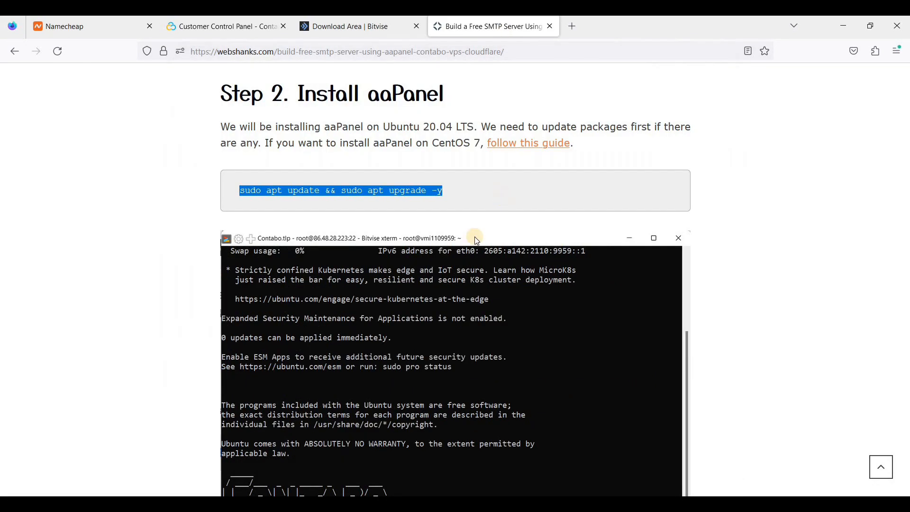
scroll(474, 241, "down", 6)
triple_click(370, 369)
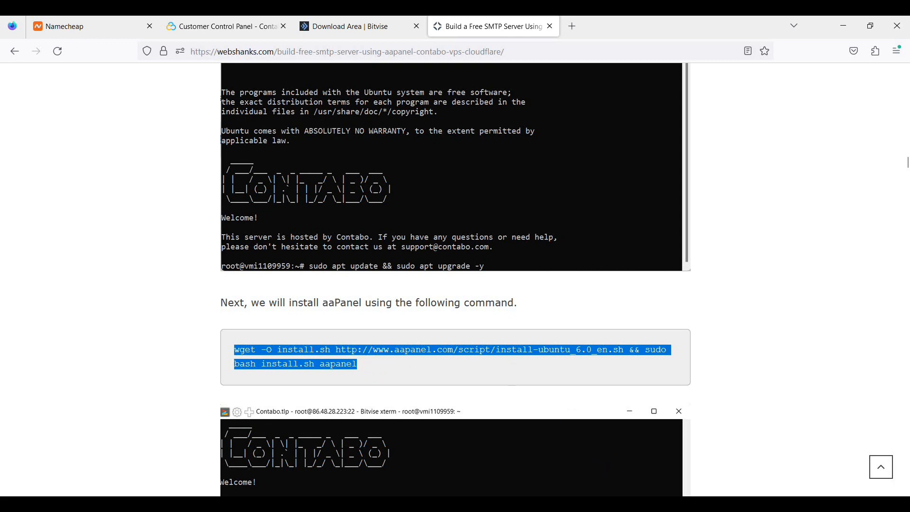
key("ctrl+c")
key("alt+Tab")
right_click(431, 394)
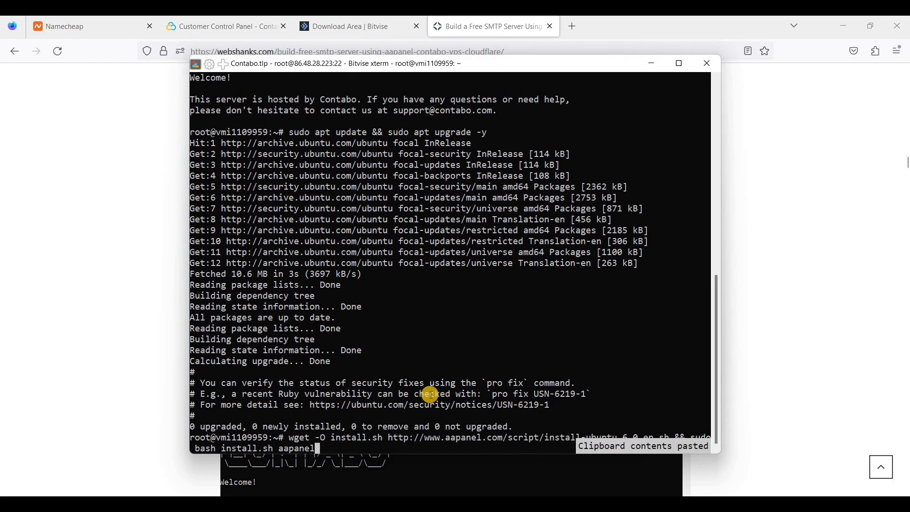
key("Return")
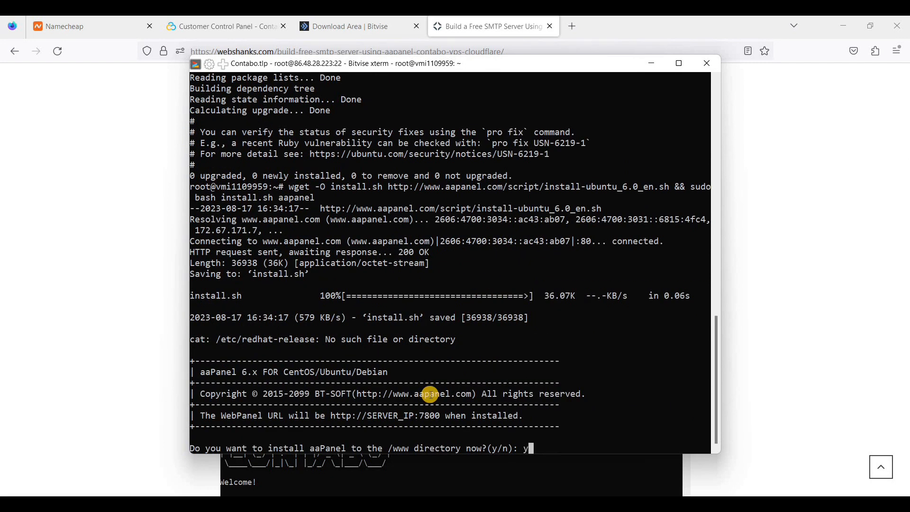
type("y")
key("Return")
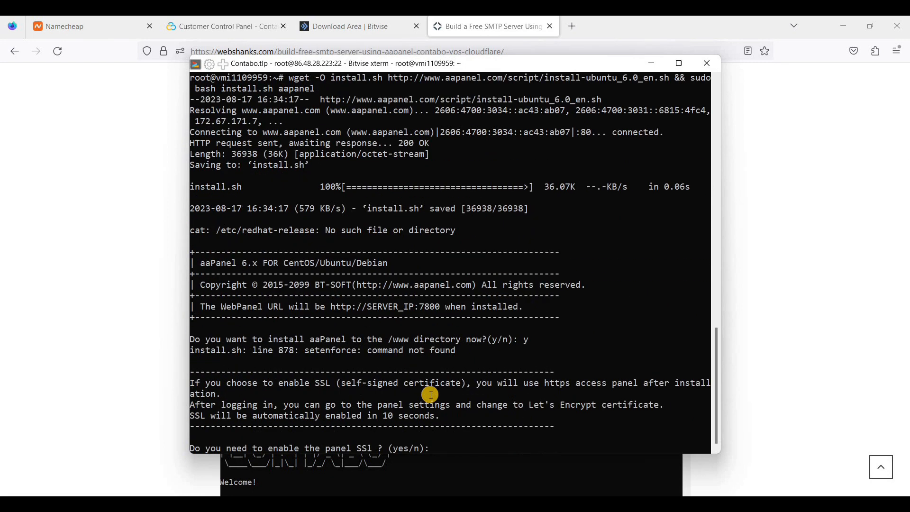
type("yes")
key("Return")
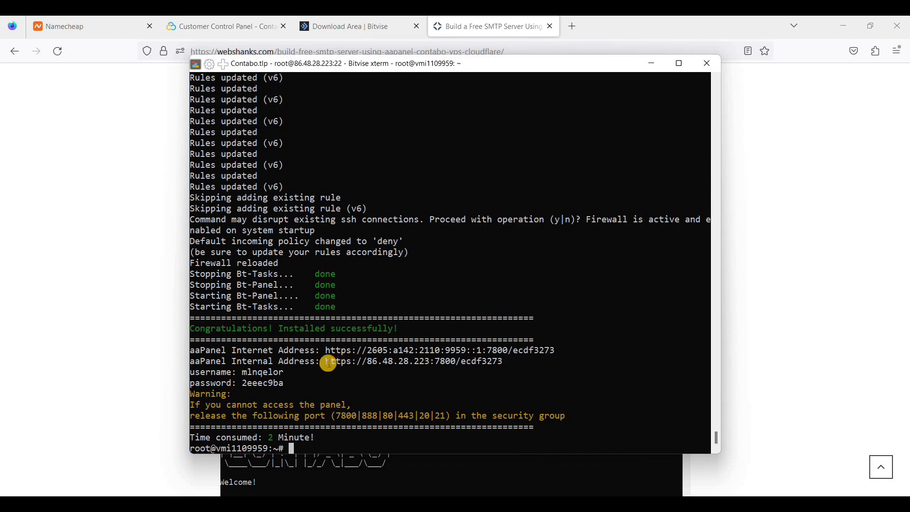
left_click_drag(369, 362, 516, 352)
key("ctrl+c")
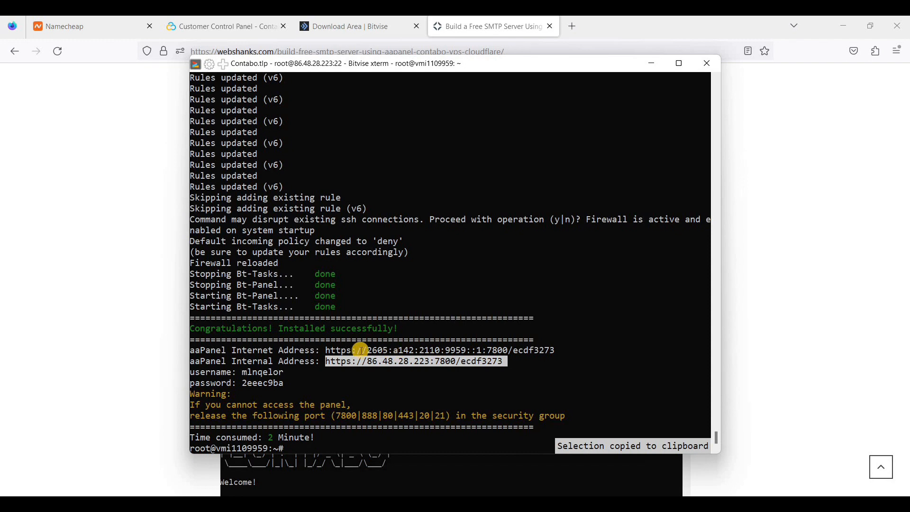
Open the panel address in a new tab, accepting the certificate risk.
key("ctrl+t")
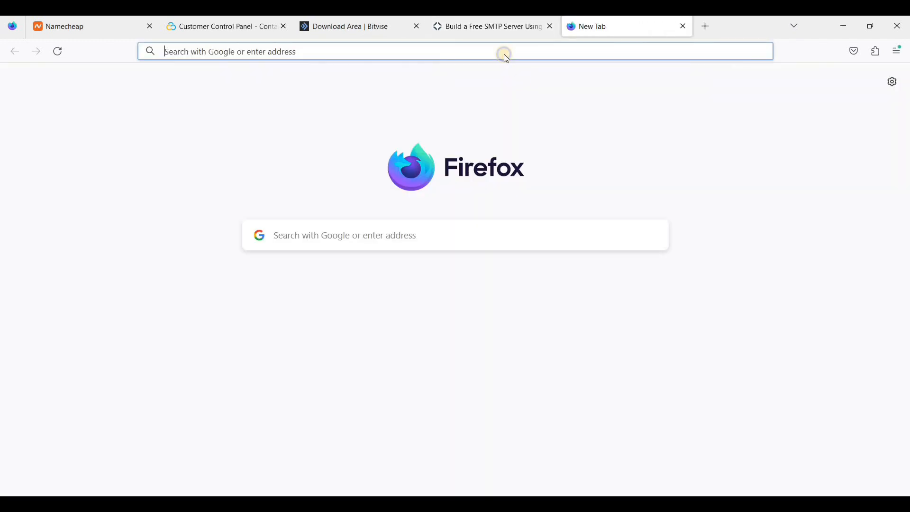
right_click(504, 54)
left_click(540, 159)
left_click(635, 368)
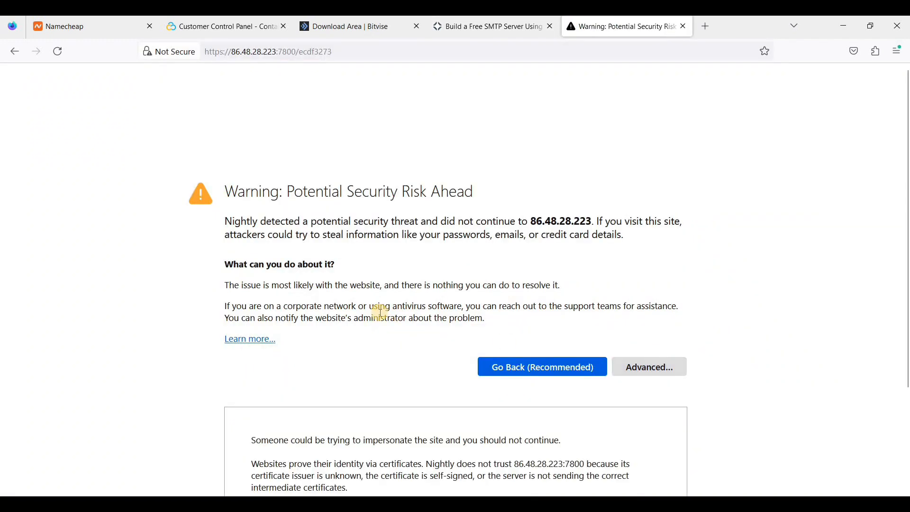
scroll(569, 440, "down", 3)
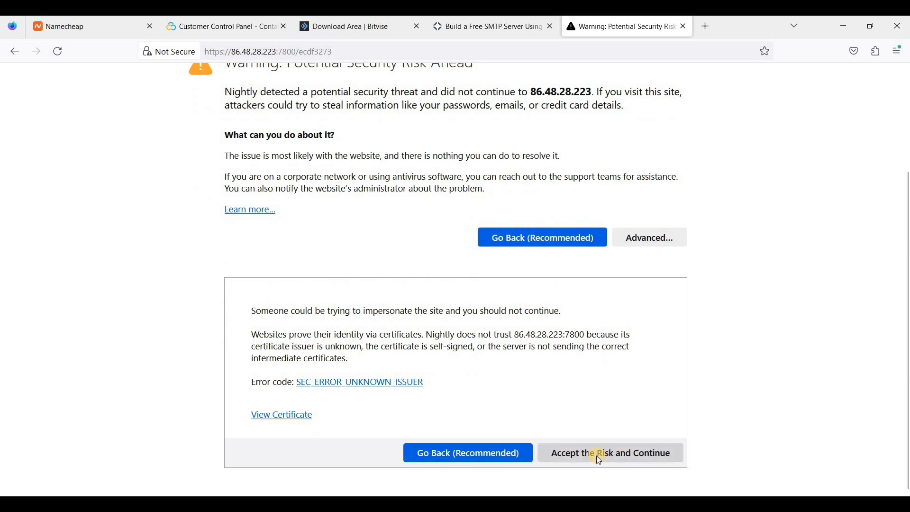
left_click(596, 456)
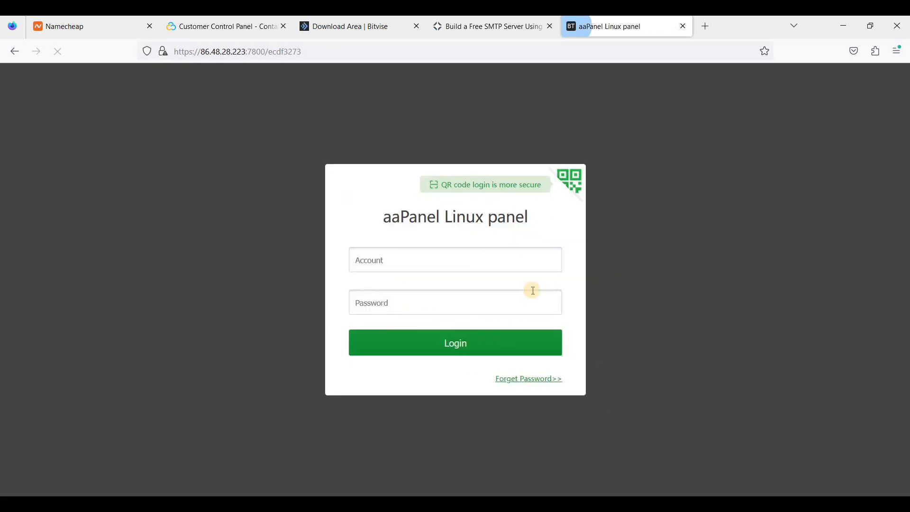
Enter the installer's generated username in the Account field and copy the panel password.
left_click(483, 265)
key("alt+Tab")
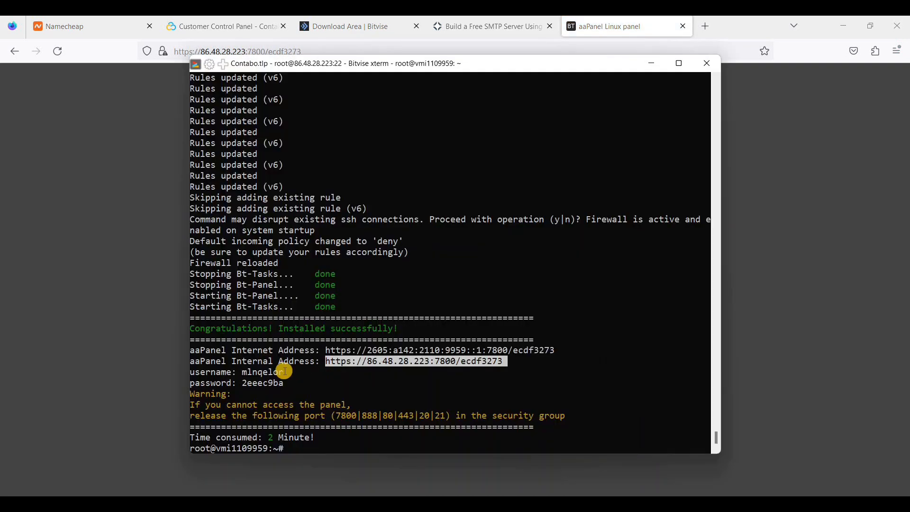
double_click(264, 371)
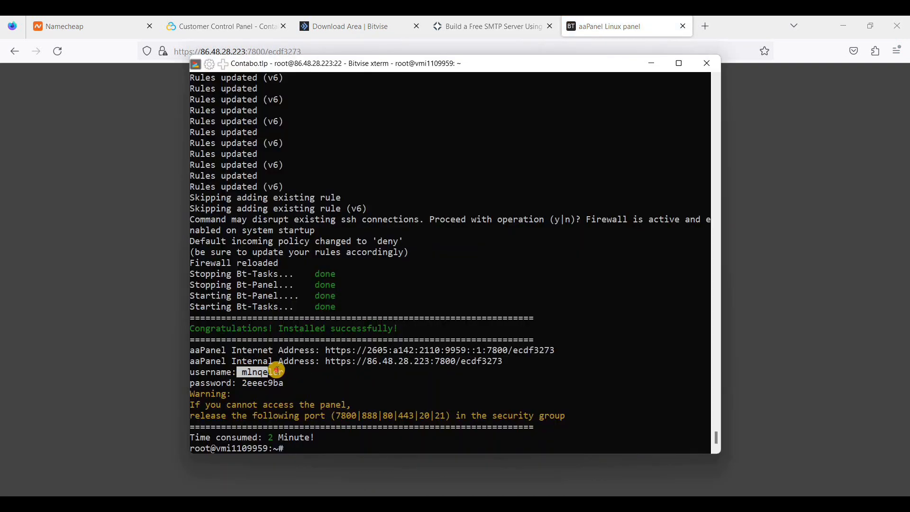
key("alt+Tab")
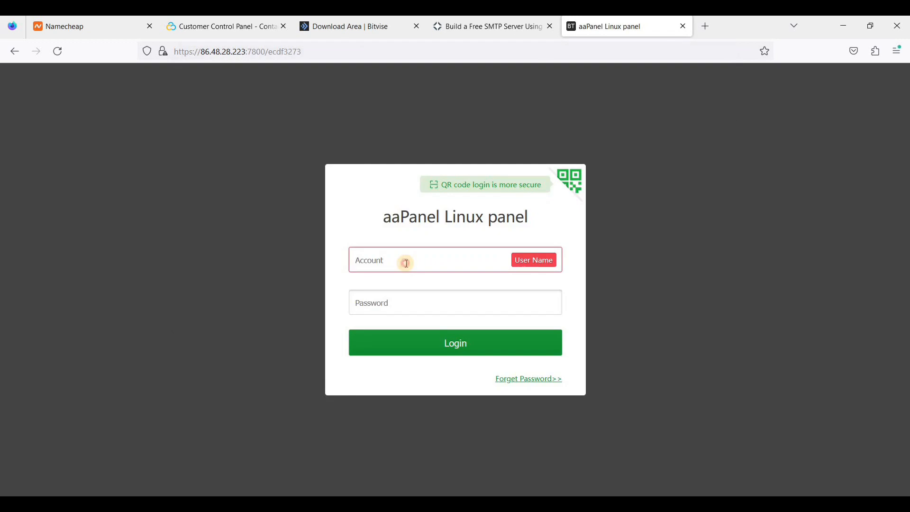
left_click(404, 261)
key("ctrl+v")
key("alt+Tab")
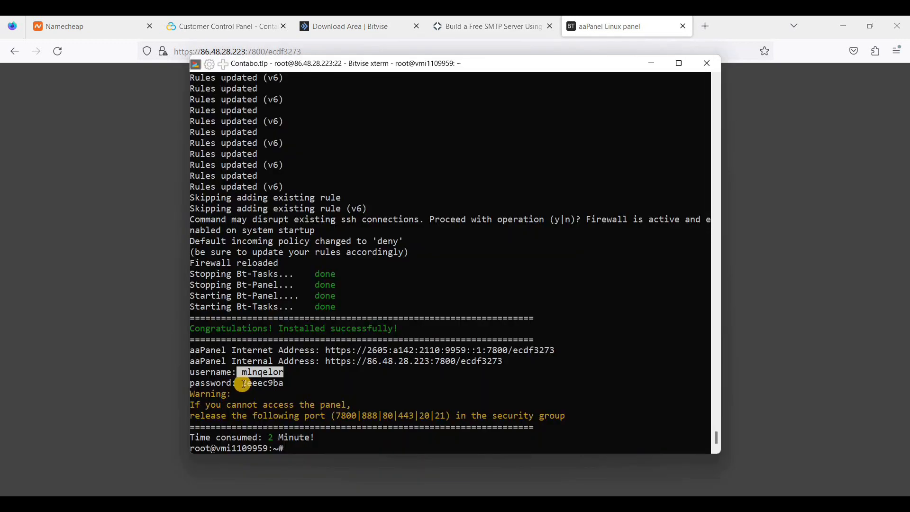
double_click(264, 383)
key("alt+Tab")
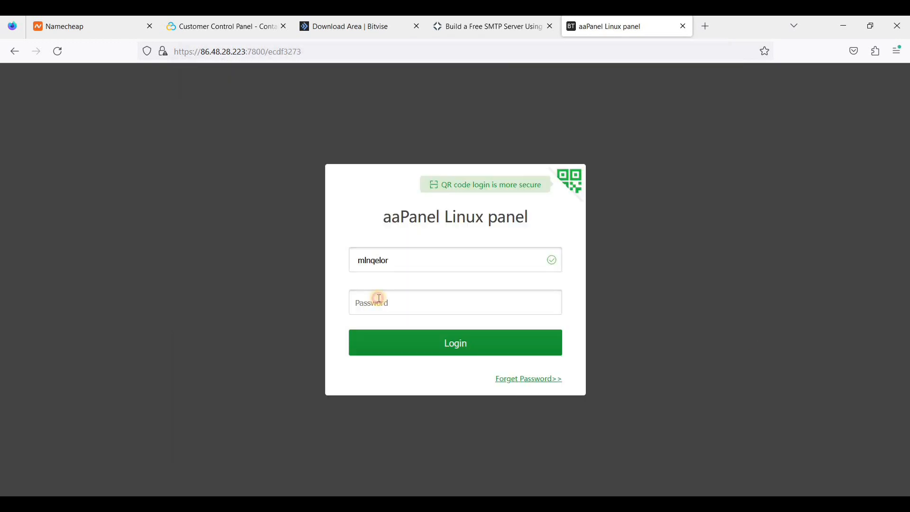
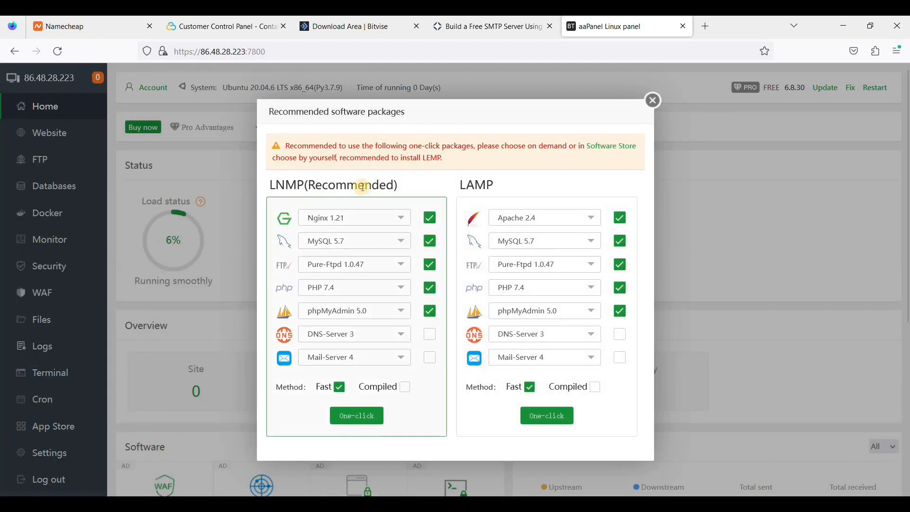
Choose Nginx 1.21, MySQL 8.0, Pure-Ftpd 1.0.47, PHP 8.0 and phpMyAdmin 5.0 for LNMP.
left_click(352, 224)
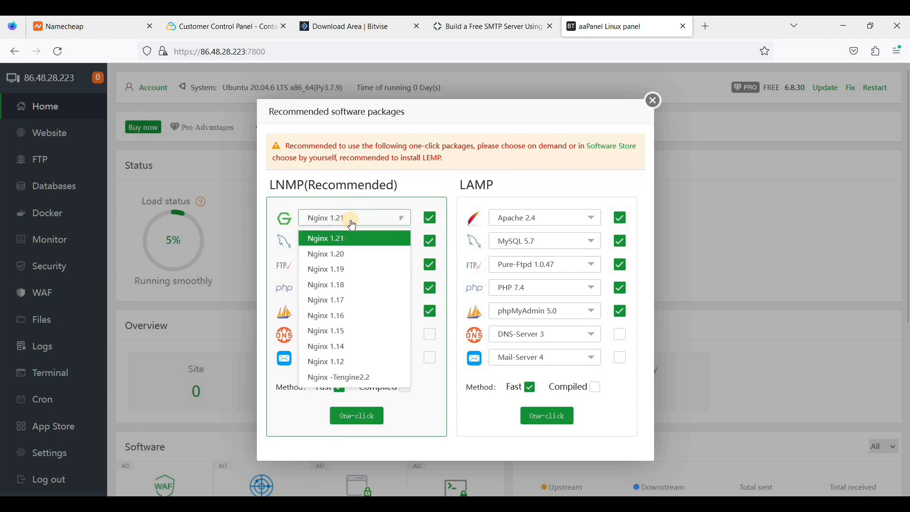
left_click(358, 239)
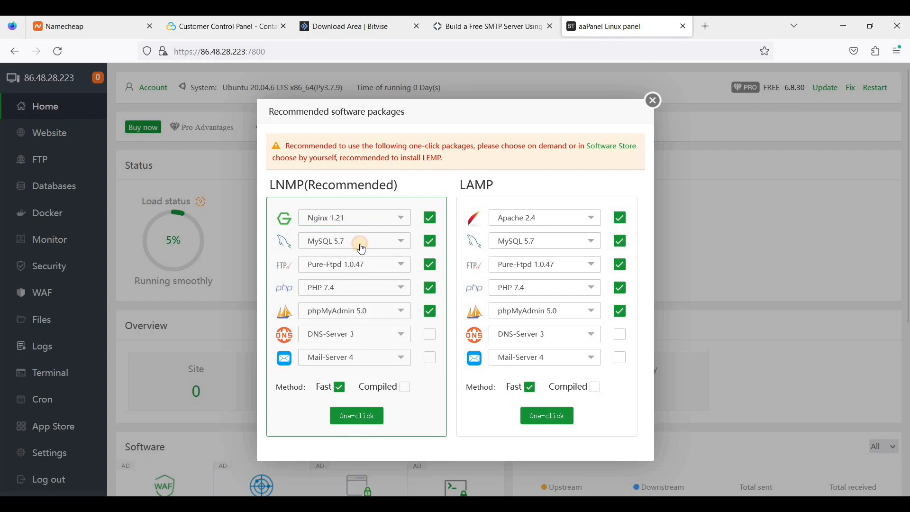
left_click(362, 247)
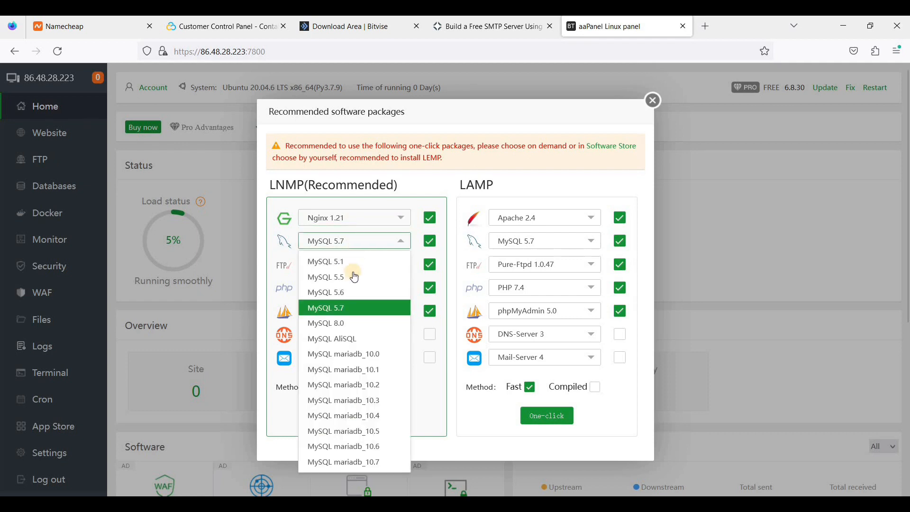
left_click(361, 321)
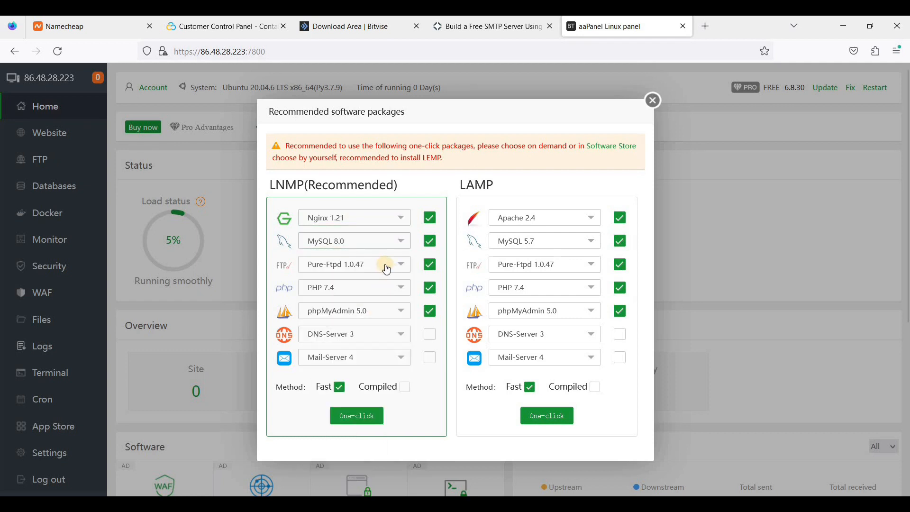
left_click(382, 264)
left_click(382, 286)
left_click(378, 288)
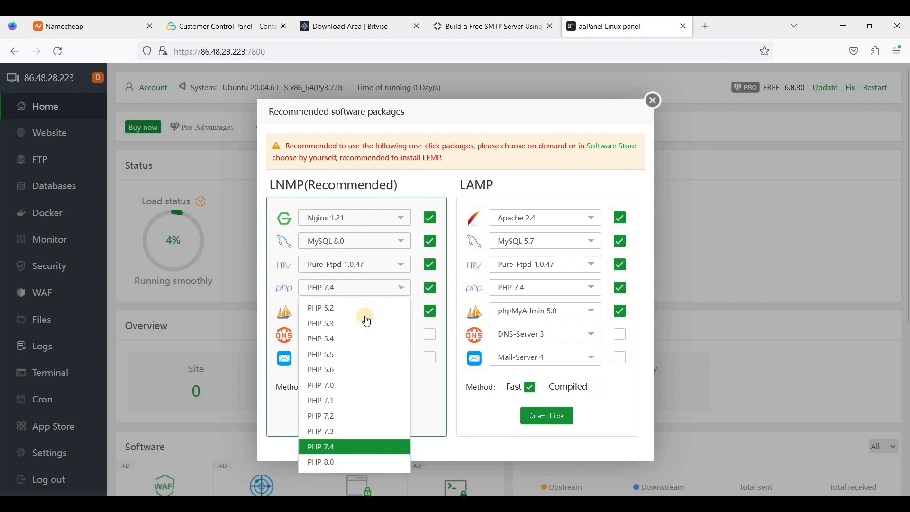
left_click(343, 463)
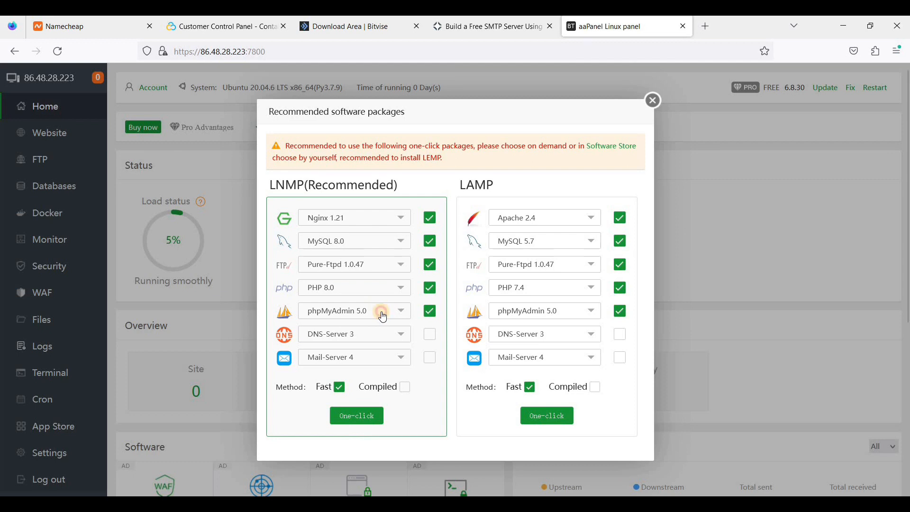
left_click(383, 316)
left_click(383, 316)
Tick DNS-Server 3 and Mail-Server 4 for installation.
left_click(430, 337)
left_click(379, 358)
left_click(389, 335)
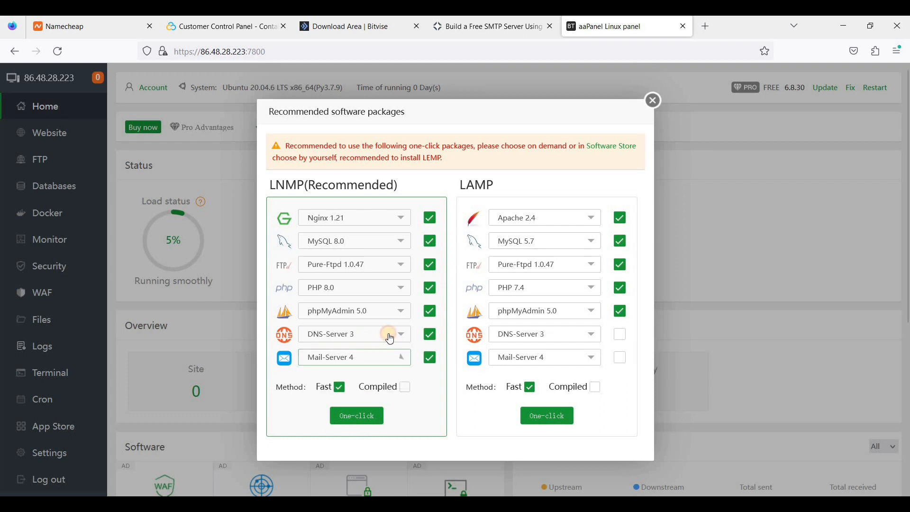
double_click(383, 339)
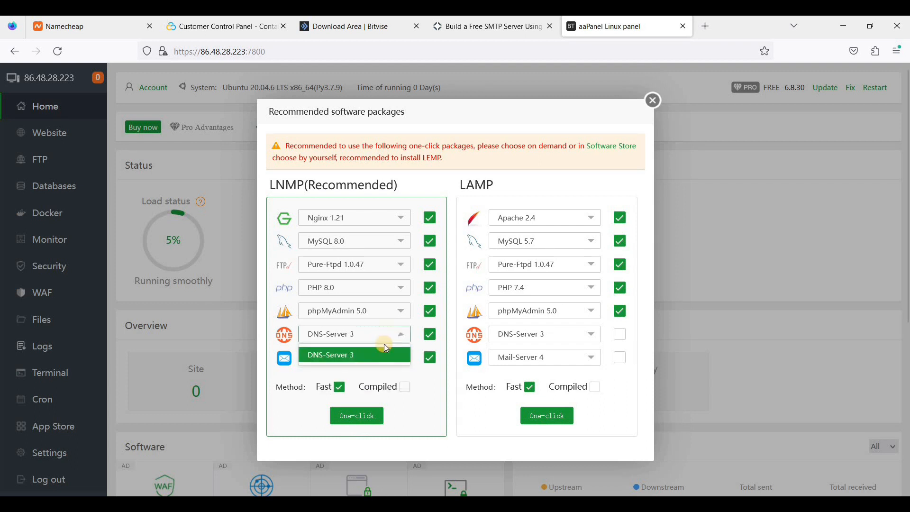
Run the one-click LNMP install and dismiss the progress window once the queue starts.
left_click(356, 417)
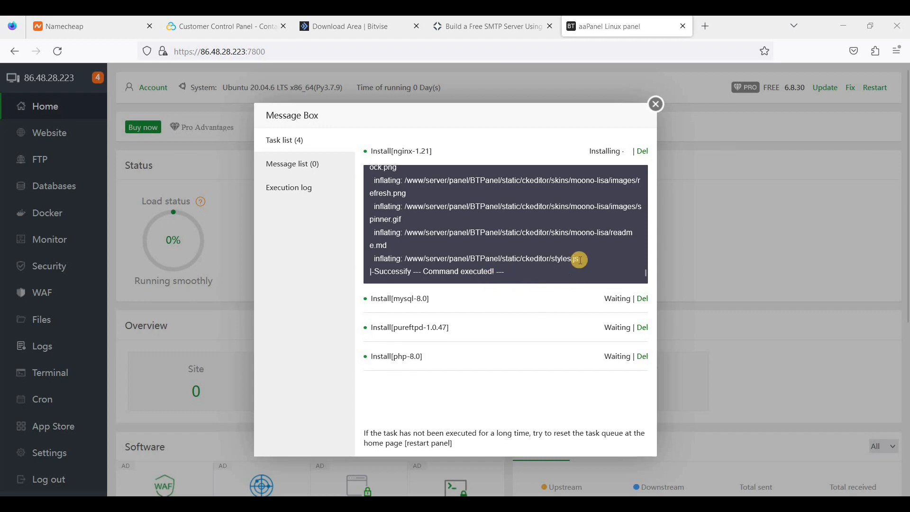
left_click(657, 106)
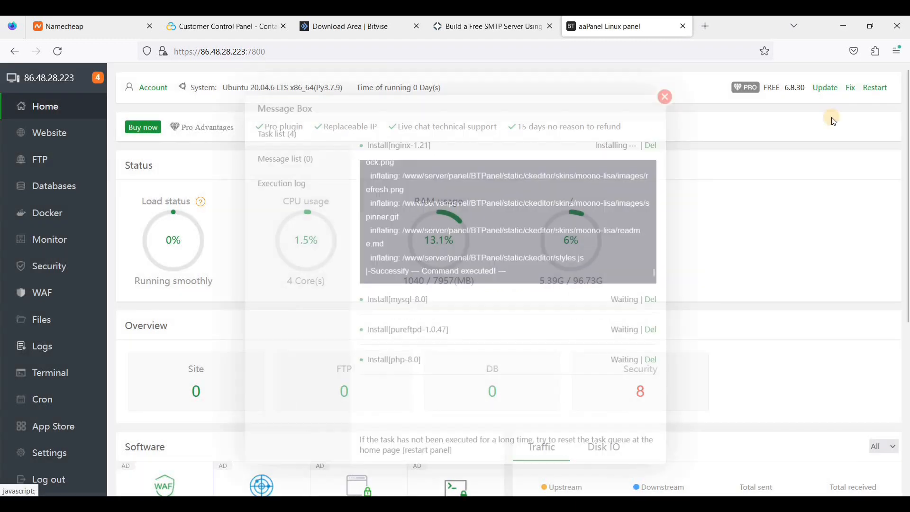
Restart the panel, verify all six installs finished in the message list, then go to the Software Store.
left_click(873, 92)
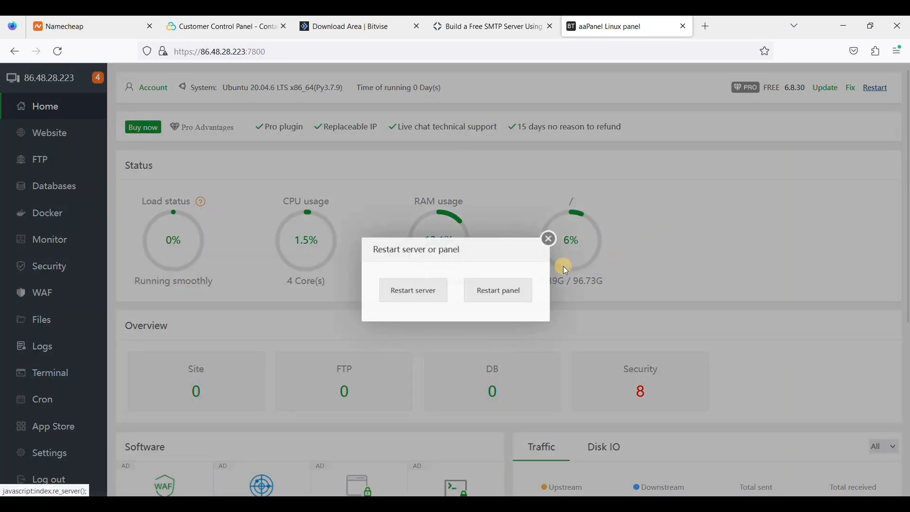
left_click(504, 291)
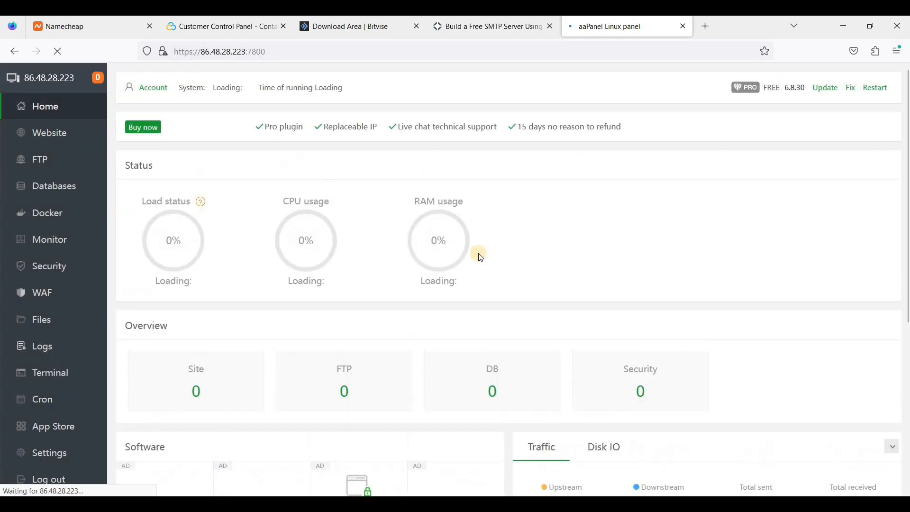
left_click(95, 80)
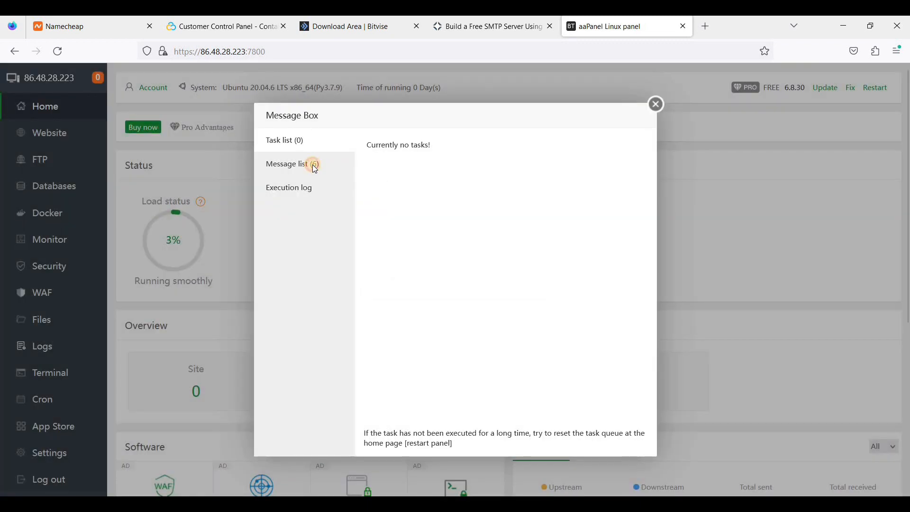
left_click(315, 166)
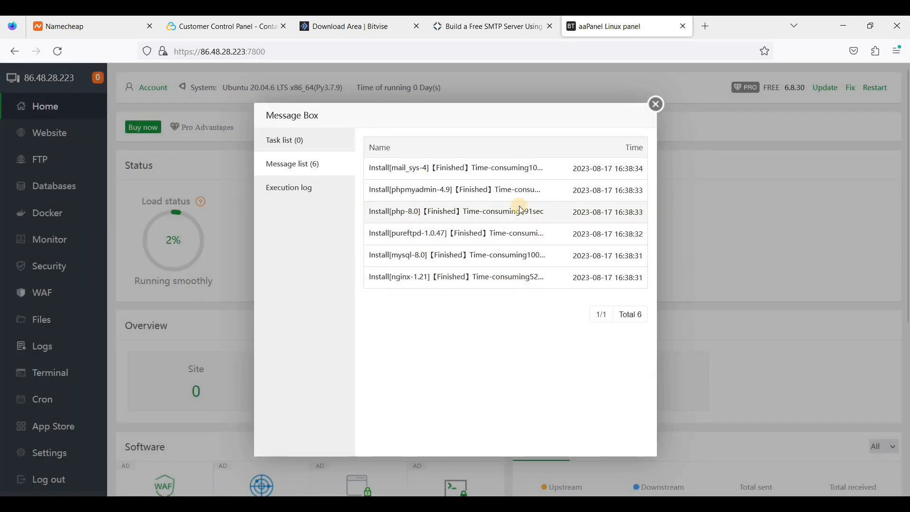
left_click(656, 104)
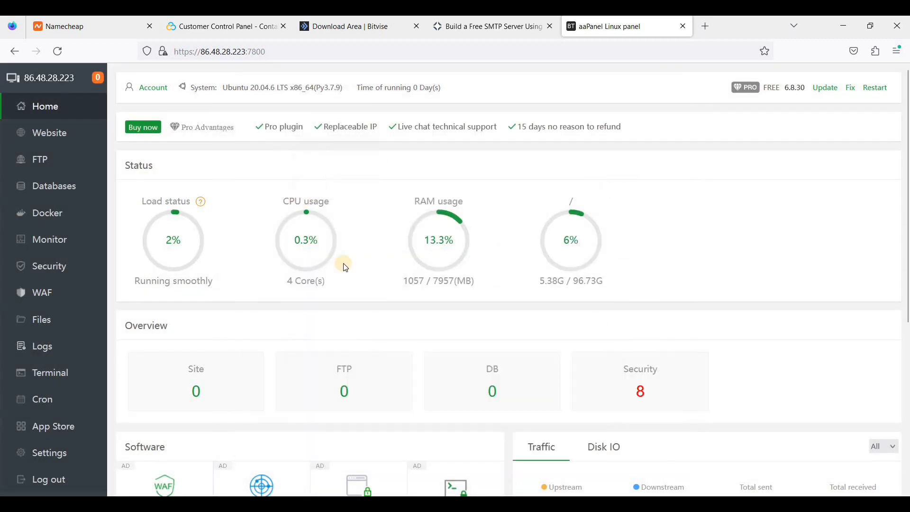
left_click(43, 432)
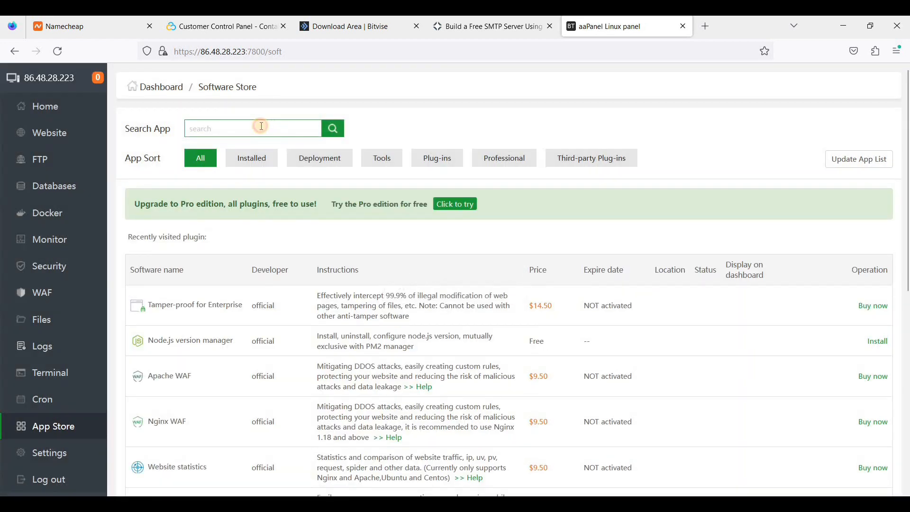
Search 'redis' in the Software Store and install Redis 7.0.11.
left_click(261, 126)
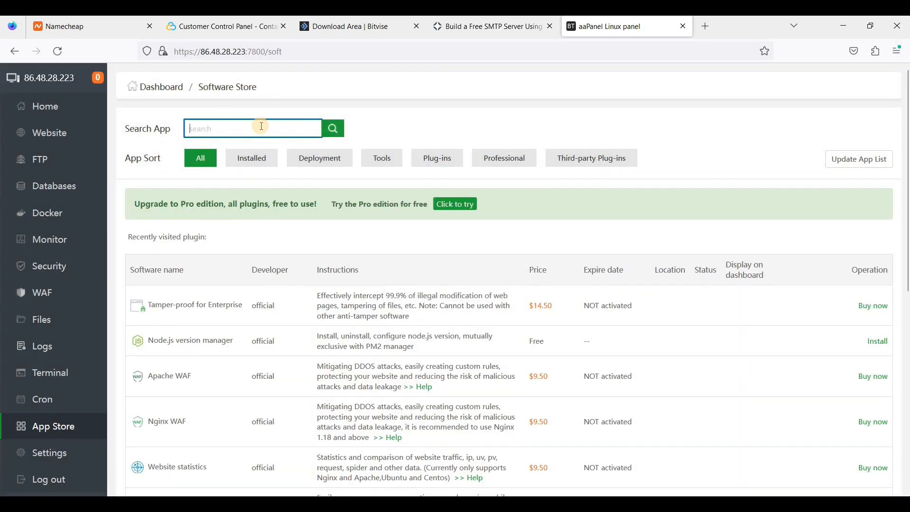
type("redis")
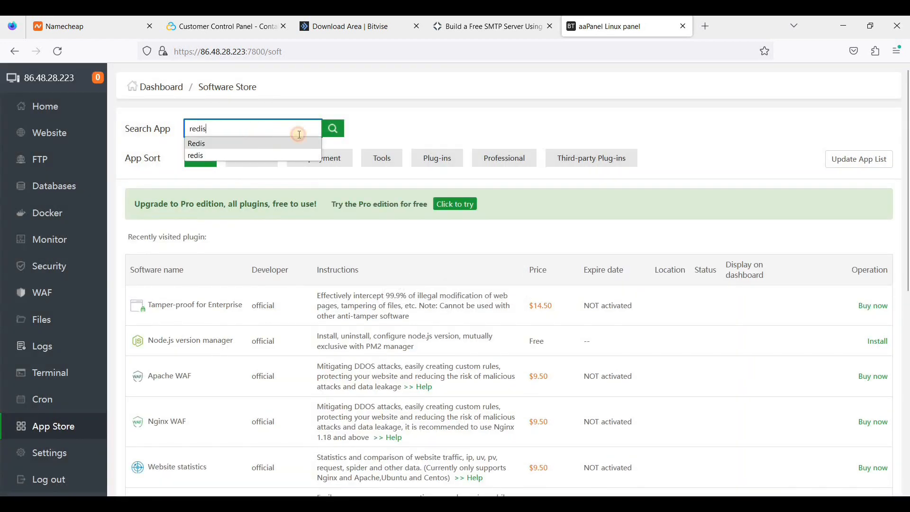
left_click(331, 139)
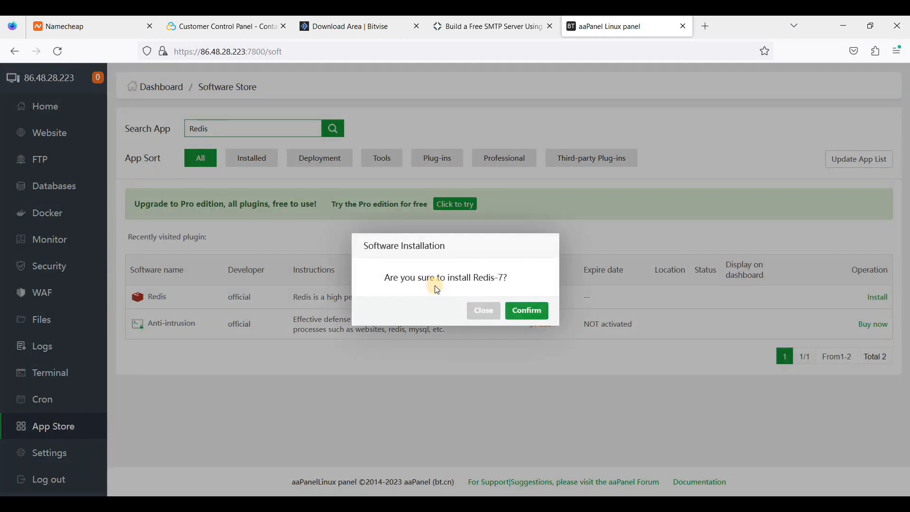
left_click(515, 311)
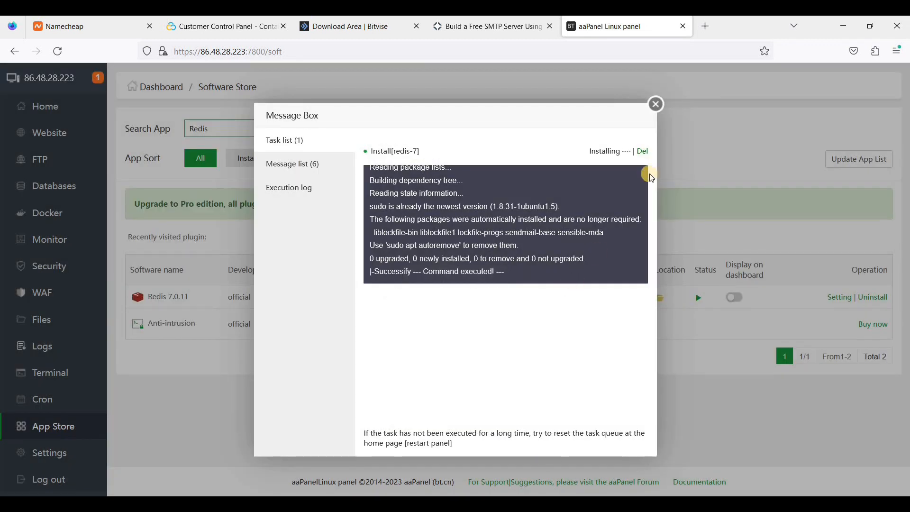
left_click(657, 104)
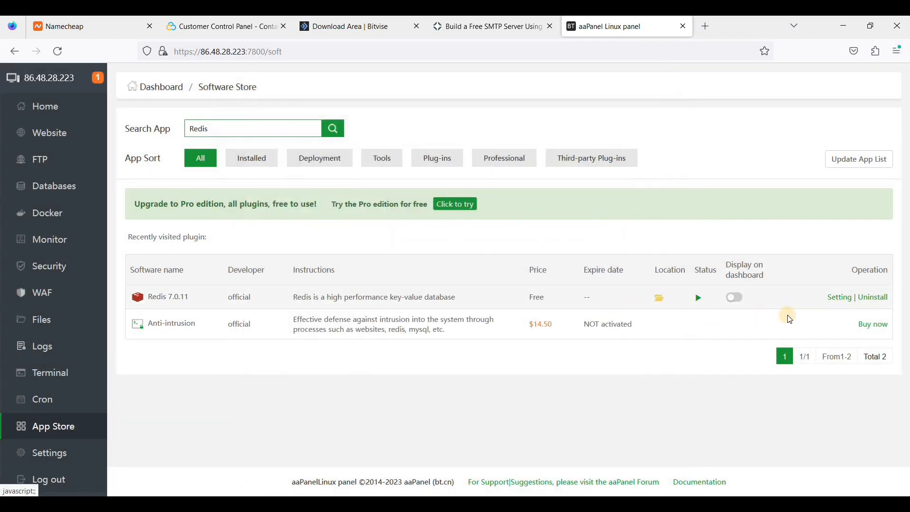
Set a requirepass password in Redis performance tuning and save the configuration.
left_click(480, 300)
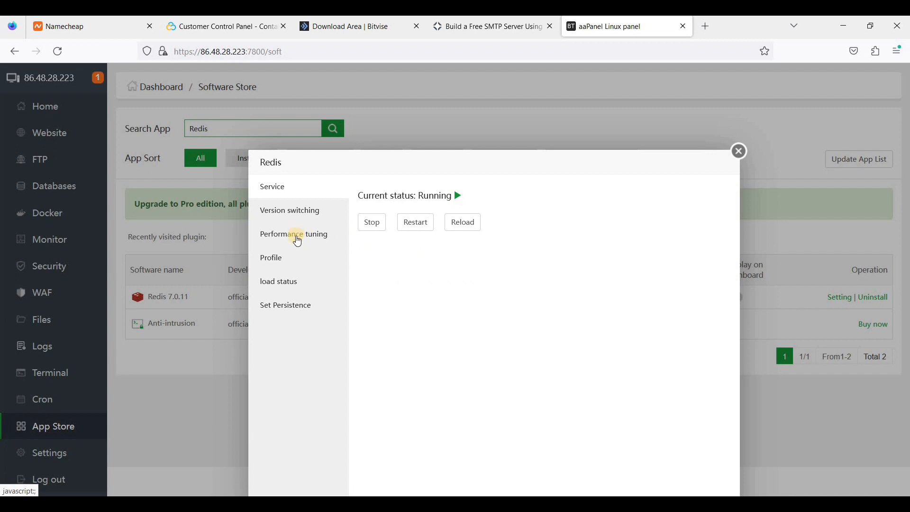
left_click(298, 241)
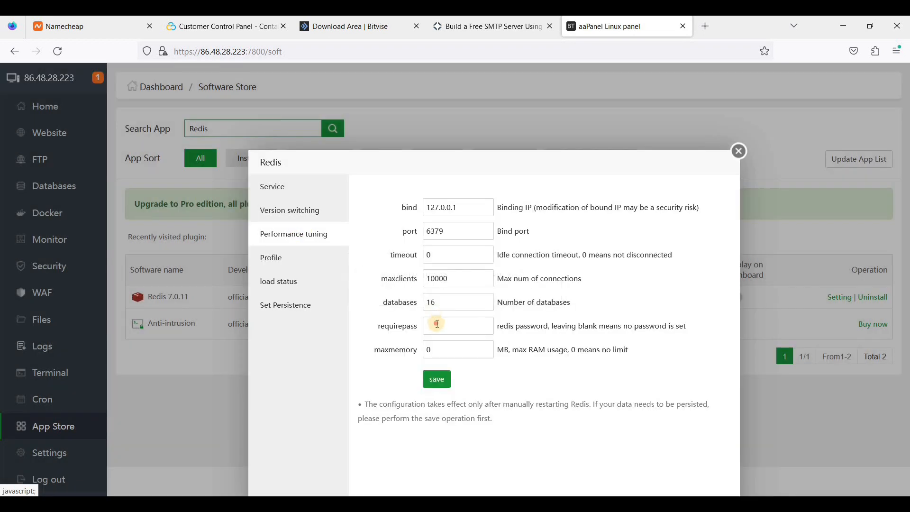
left_click(450, 330)
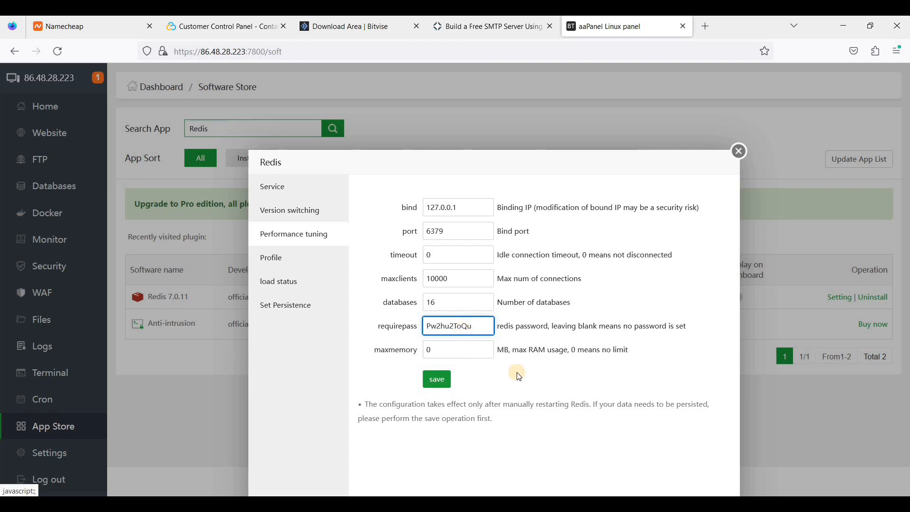
left_click(437, 380)
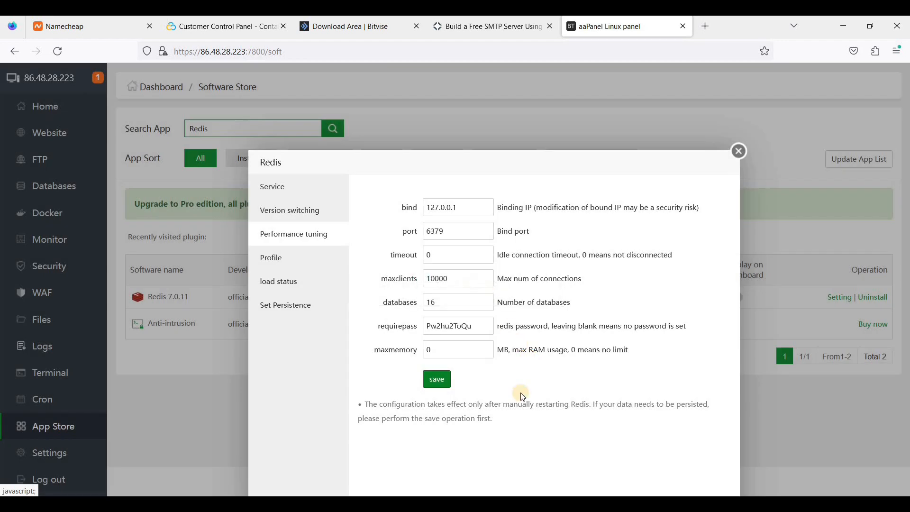
left_click(738, 151)
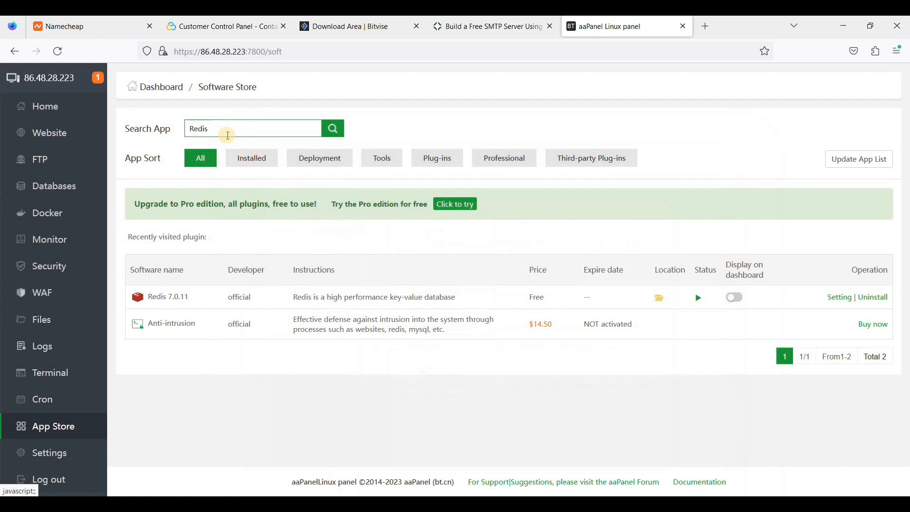
Search 'mai' in the Software Store and open the Mail Server settings.
double_click(184, 129)
type("mail")
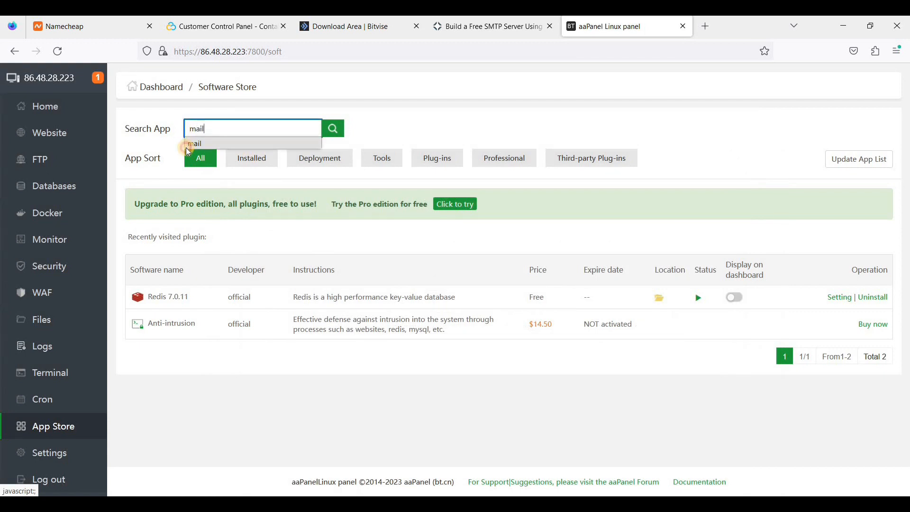
left_click(334, 134)
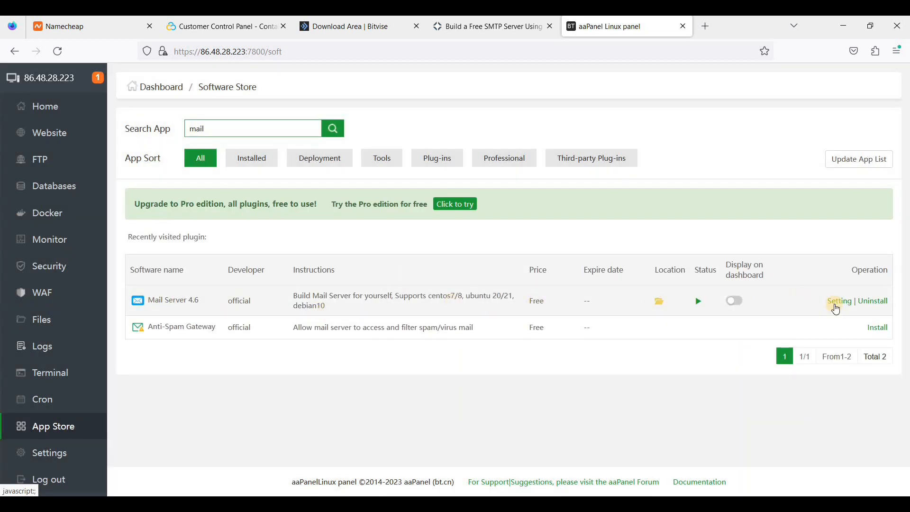
left_click(838, 304)
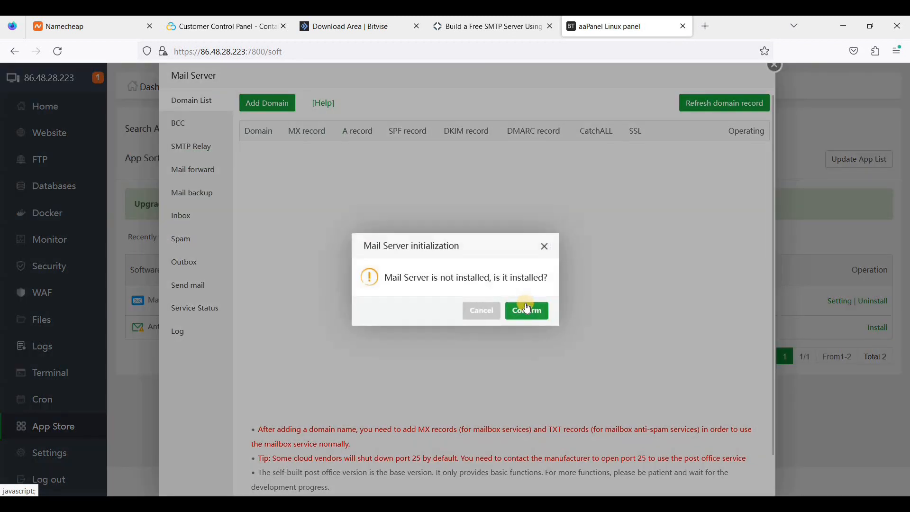
Initialize the mail server, repair the hostname to mail.webshanks.store, and submit.
left_click(511, 309)
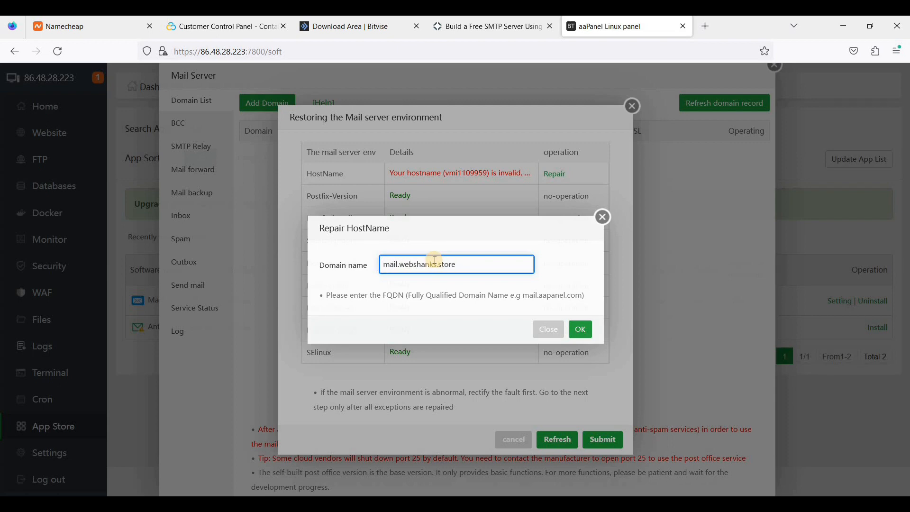
left_click(582, 330)
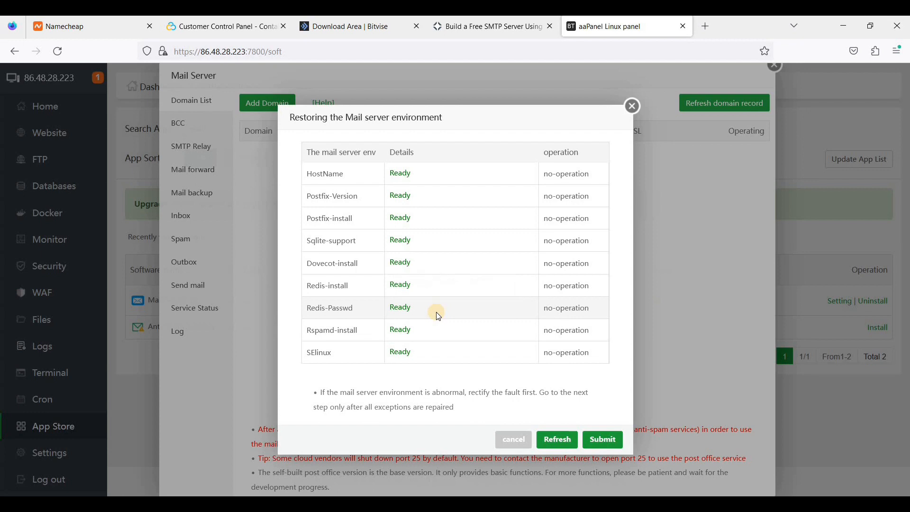
left_click(598, 443)
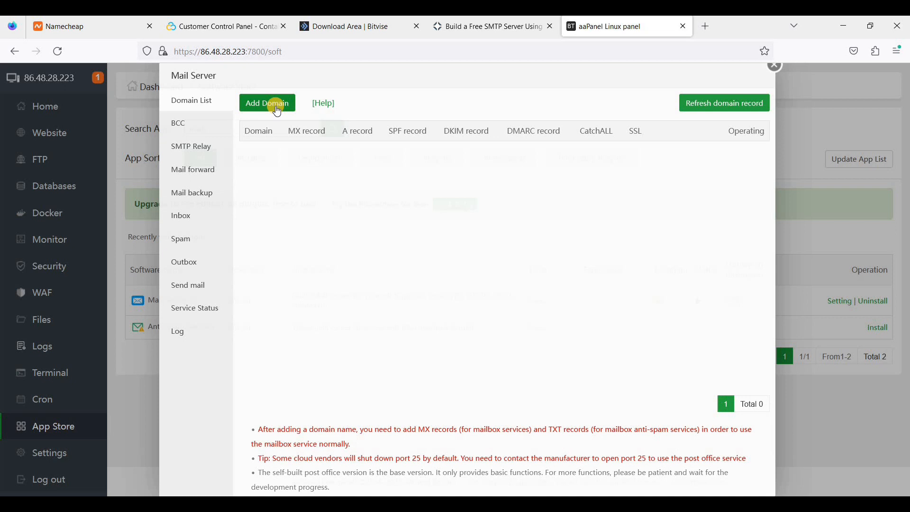
Open Cloudflare in a new tab and log in to the account.
left_click(707, 34)
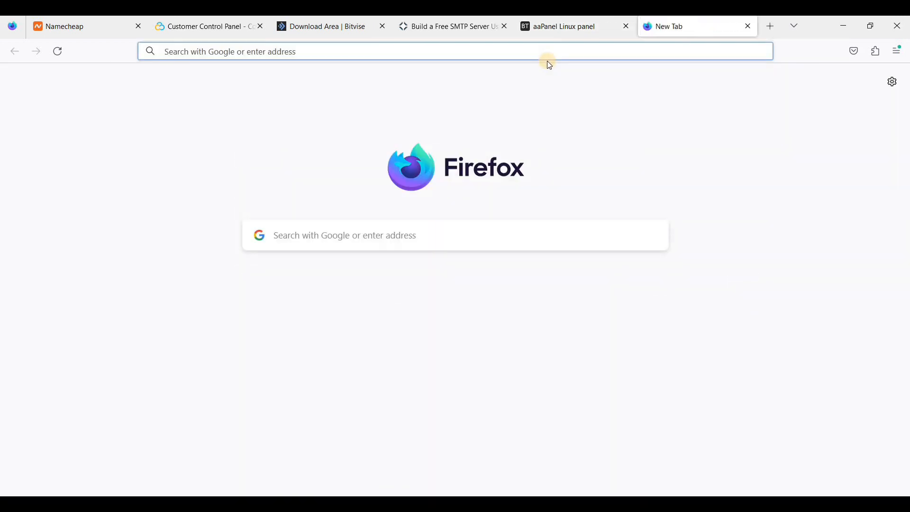
type("cloudflare.com")
key("Return")
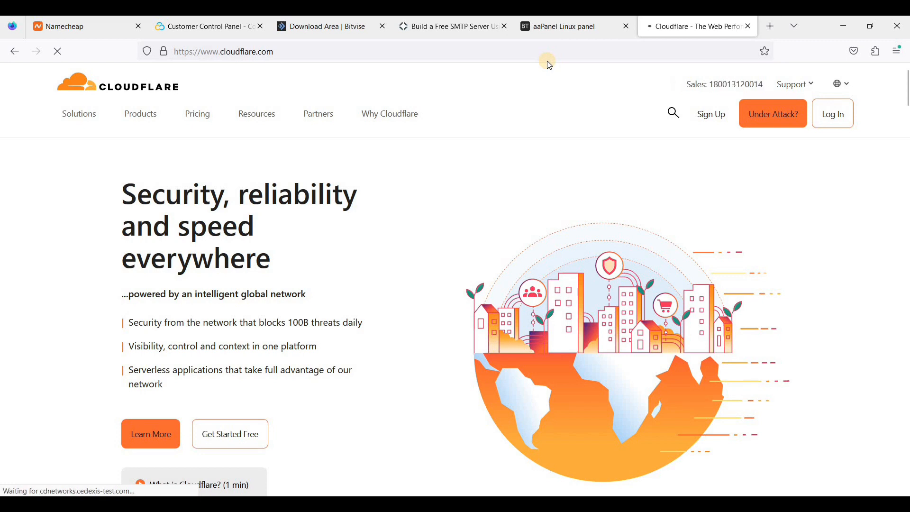
left_click(827, 119)
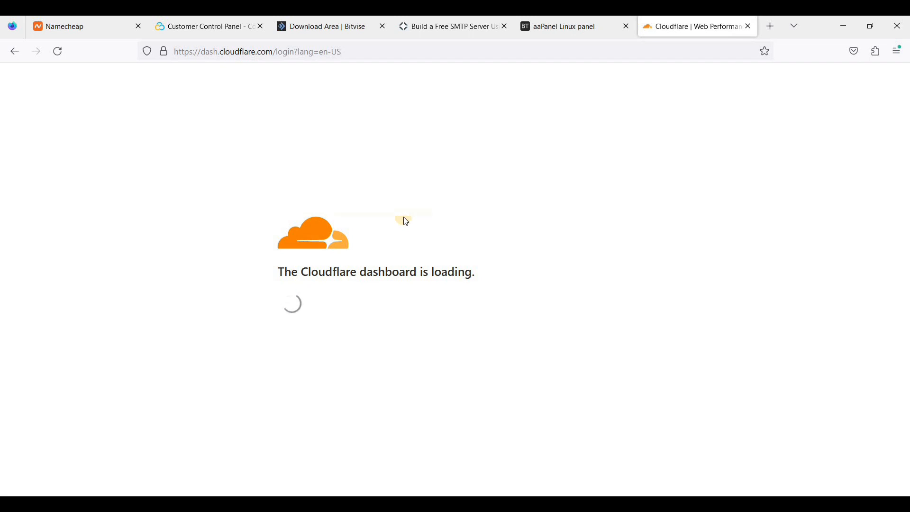
left_click(306, 293)
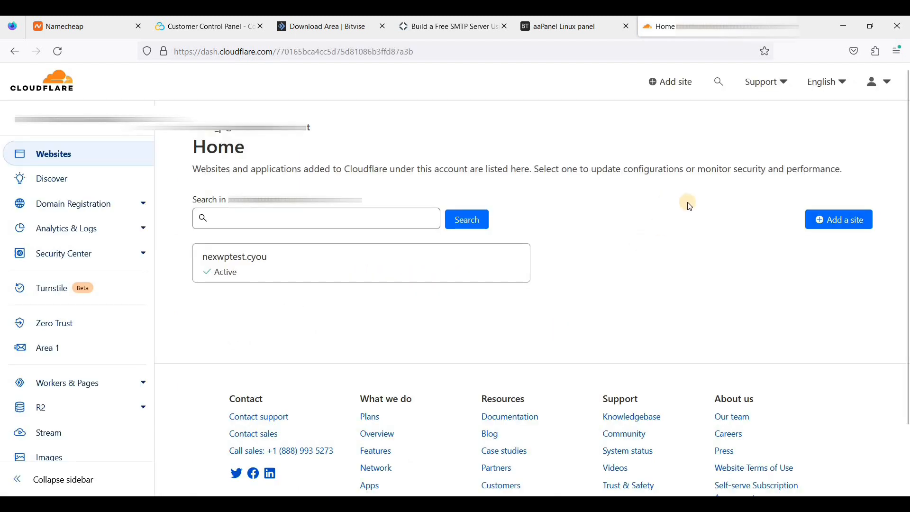
Add webshanks.store as a new Cloudflare site on the Free plan.
left_click(661, 83)
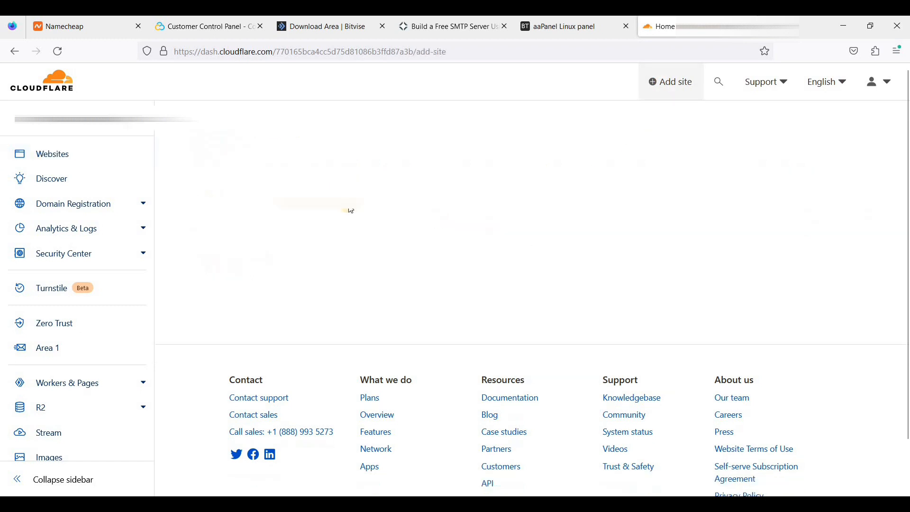
left_click(305, 186)
type("webshan")
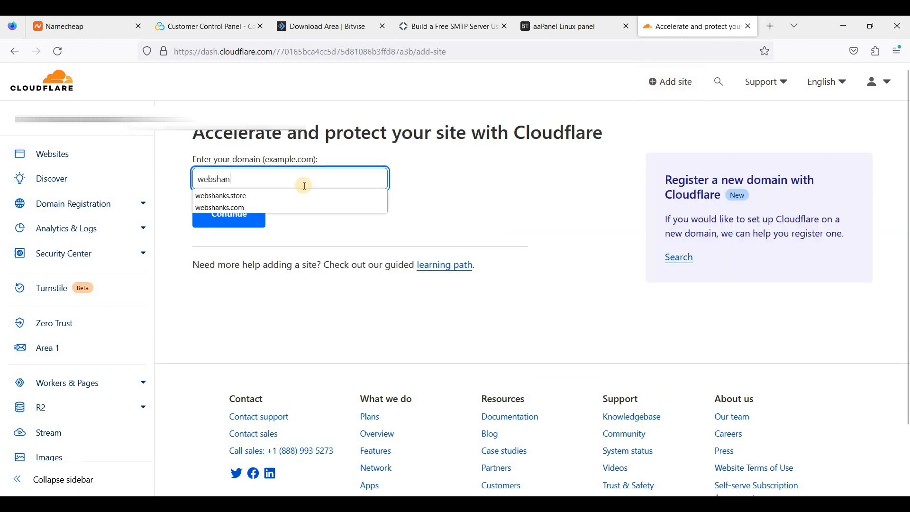
left_click(280, 197)
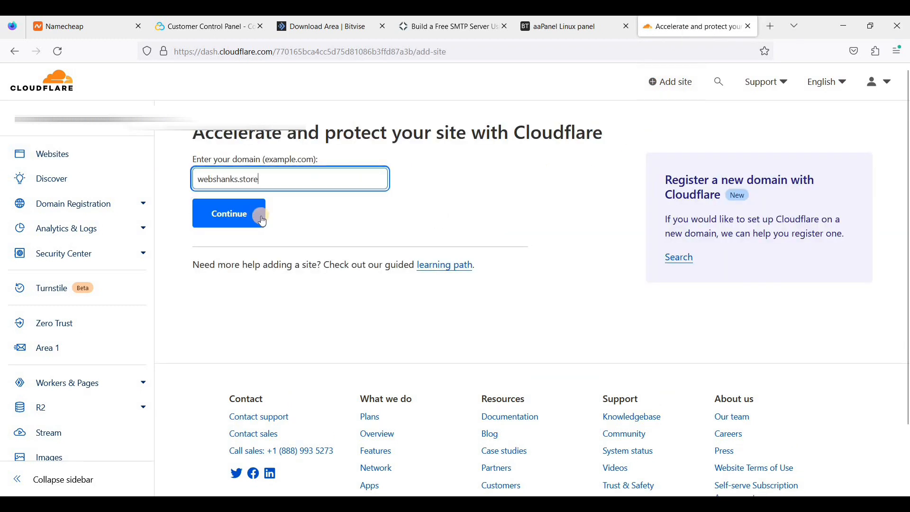
left_click(262, 217)
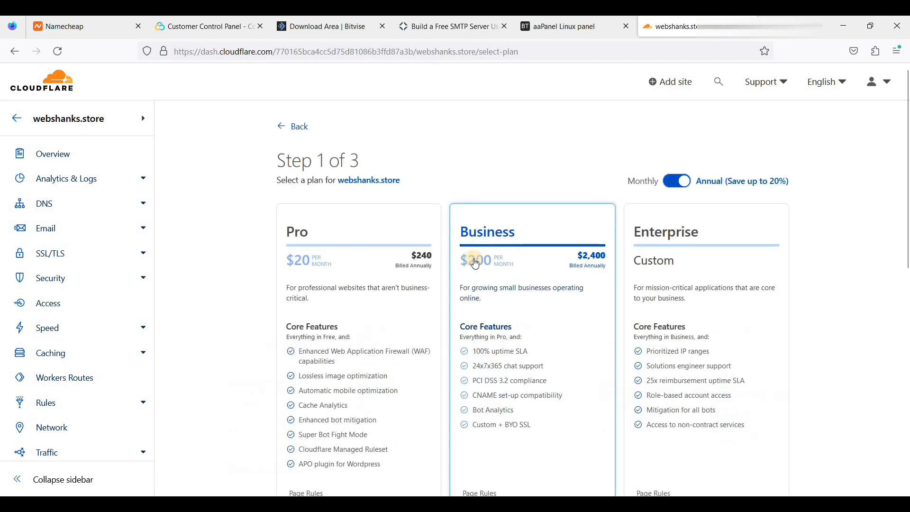
scroll(474, 256, "down", 9)
left_click(364, 192)
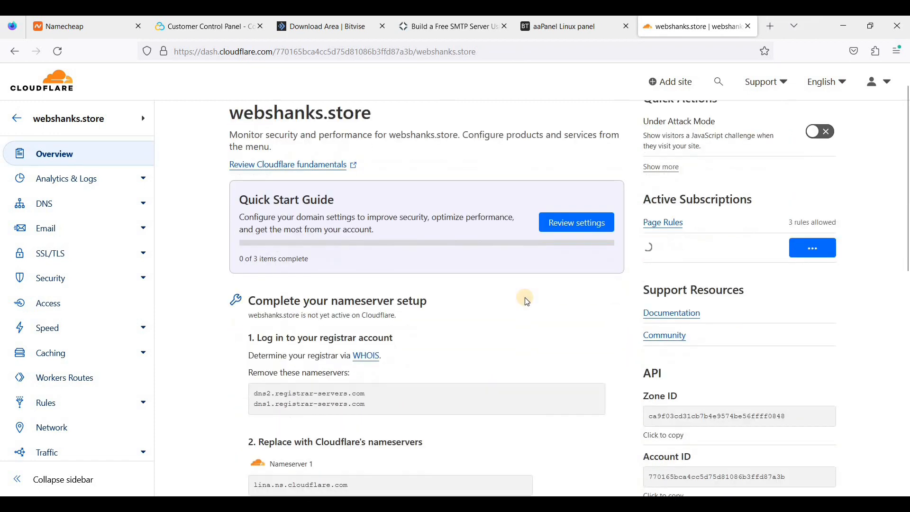
Copy both assigned Cloudflare nameservers and return to Namecheap.
scroll(524, 297, "down", 3)
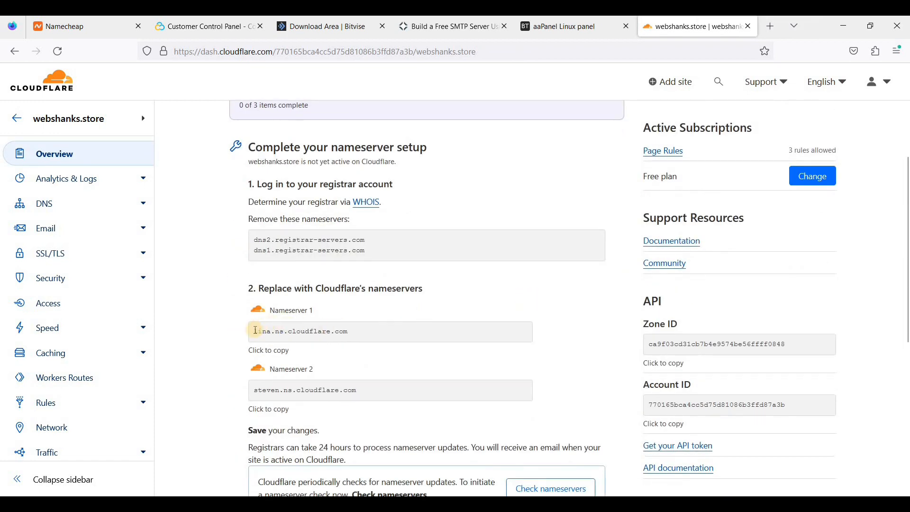
left_click(361, 330)
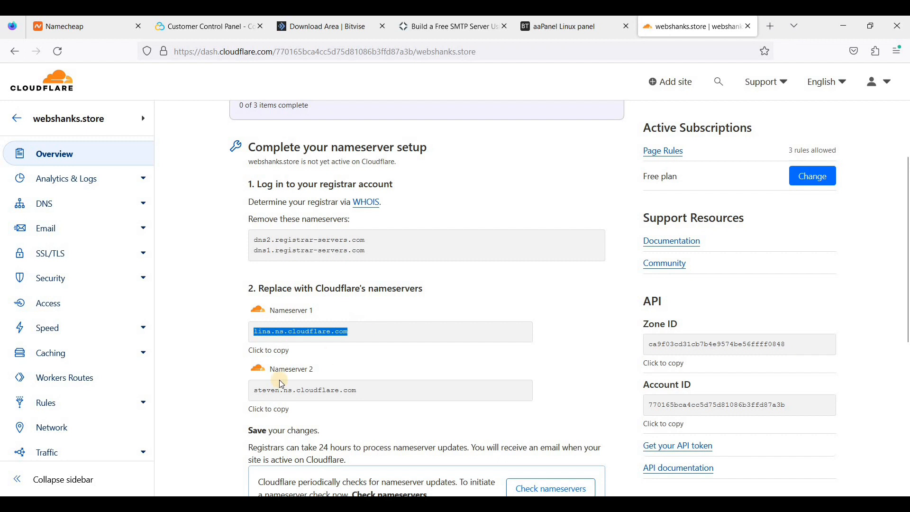
left_click(367, 394)
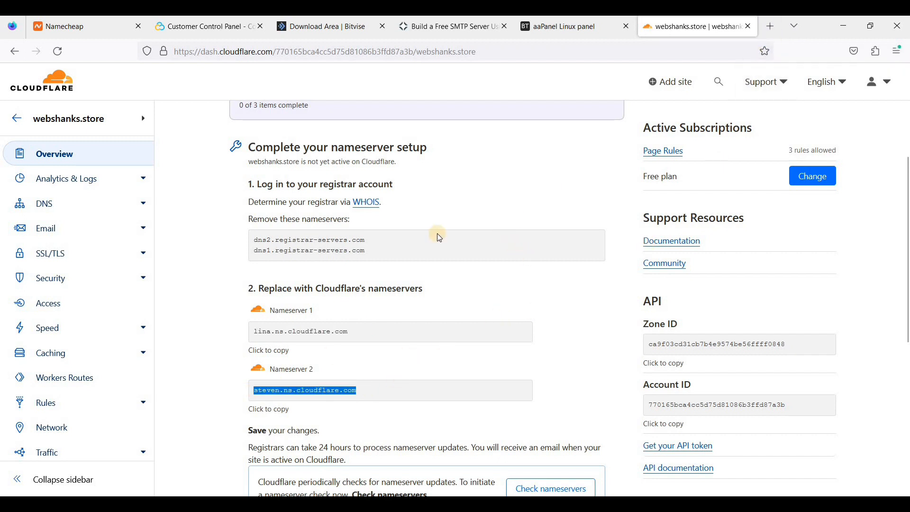
left_click(97, 34)
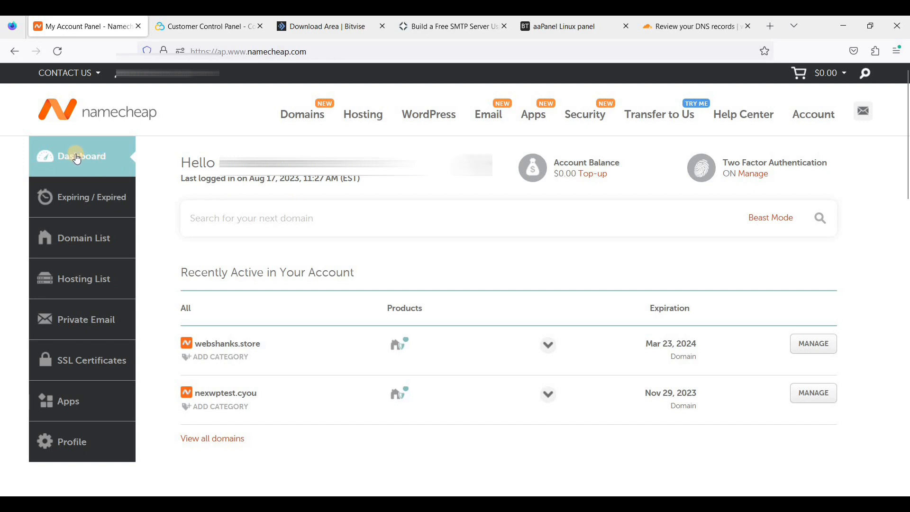
Switch webshanks.store's nameservers in Namecheap to Custom DNS.
left_click(818, 348)
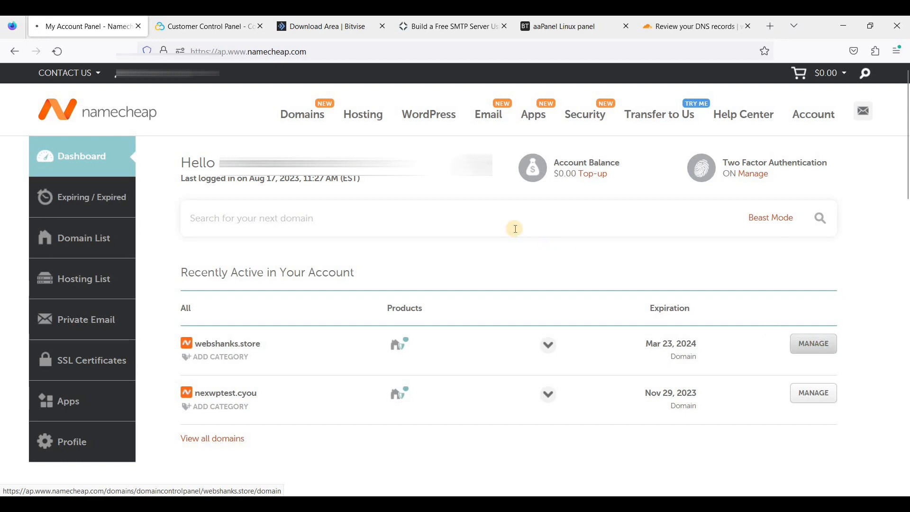
scroll(517, 236, "down", 2)
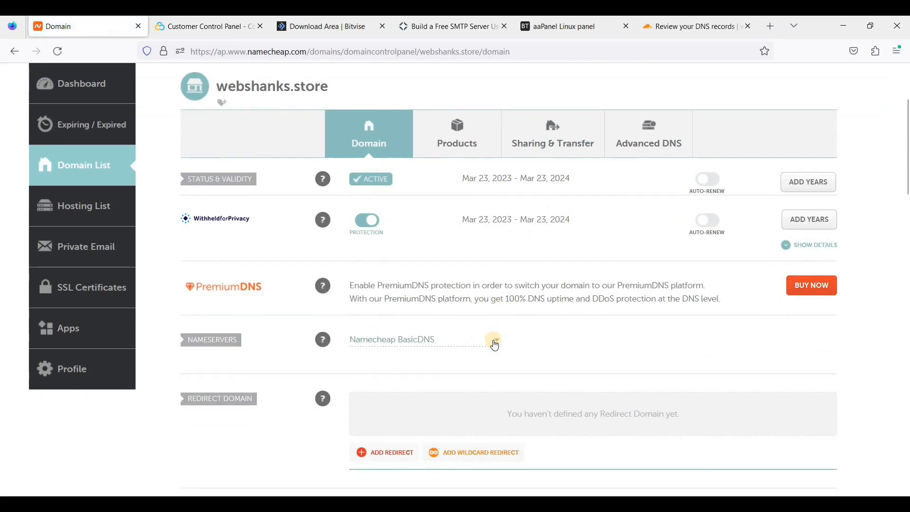
left_click(493, 339)
left_click(428, 402)
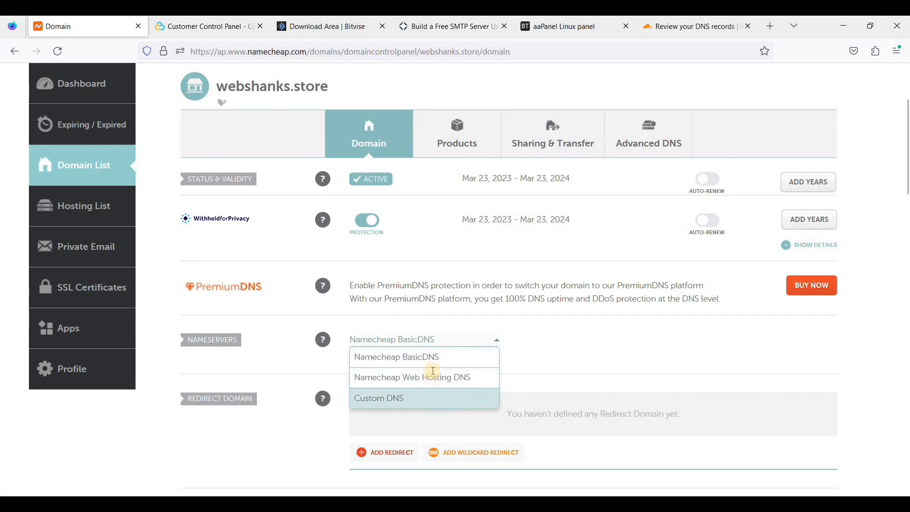
Enter lina.ns.cloudflare.com as the first custom nameserver.
left_click(691, 29)
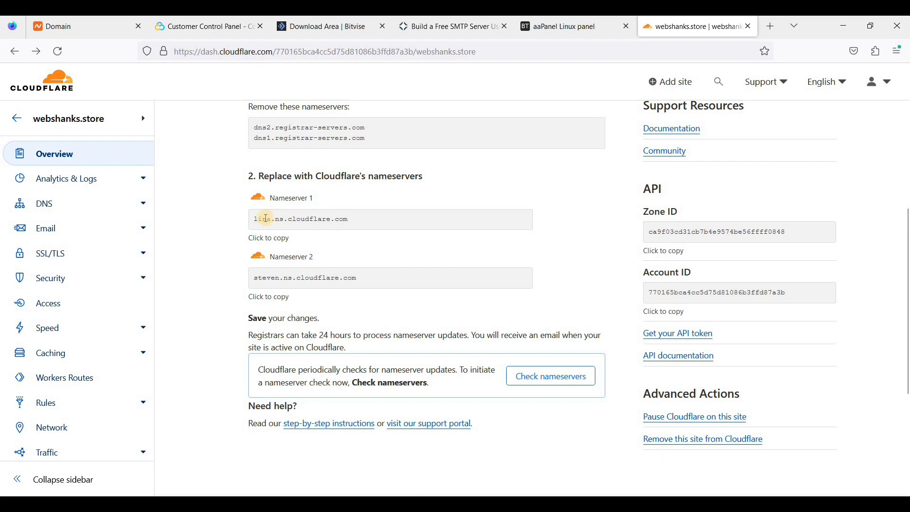
left_click(256, 219)
key("ctrl+c")
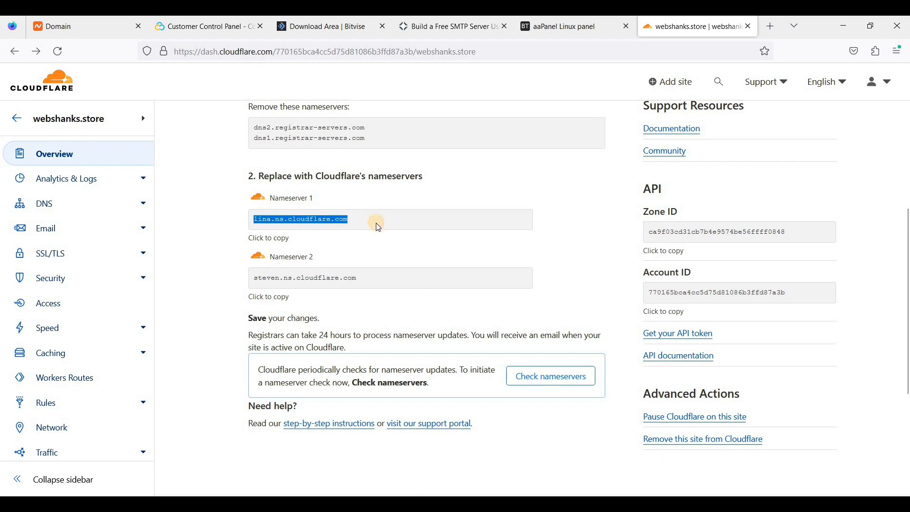
left_click(95, 34)
left_click(415, 371)
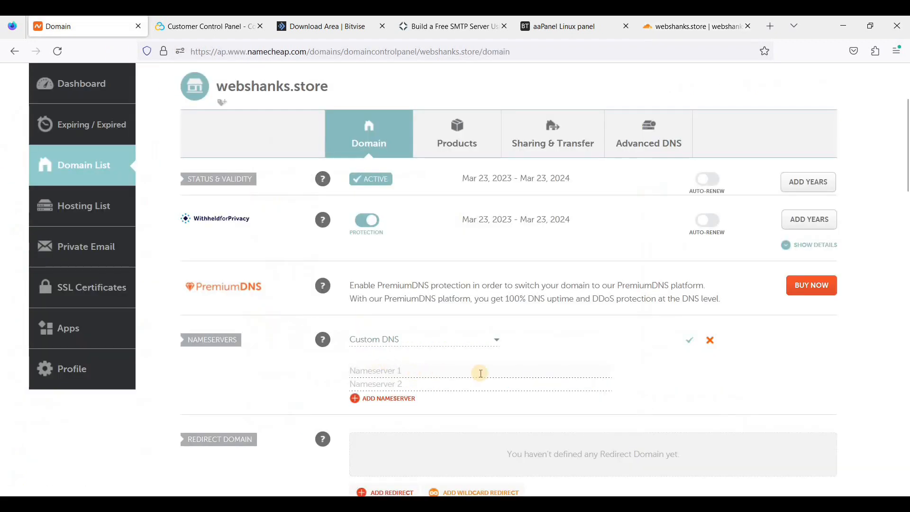
key("ctrl+v")
Enter steven.ns.cloudflare.com as the second nameserver and save.
left_click(693, 29)
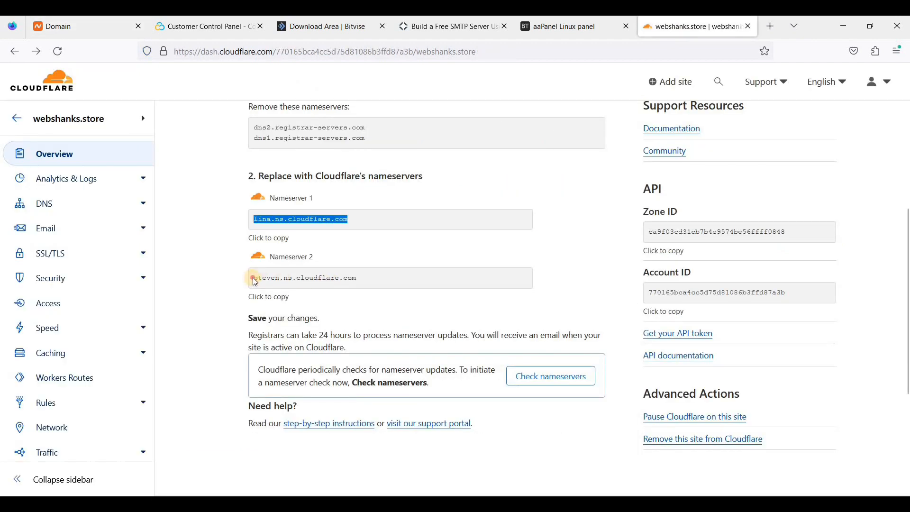
left_click(359, 278)
key("ctrl+c")
left_click(66, 27)
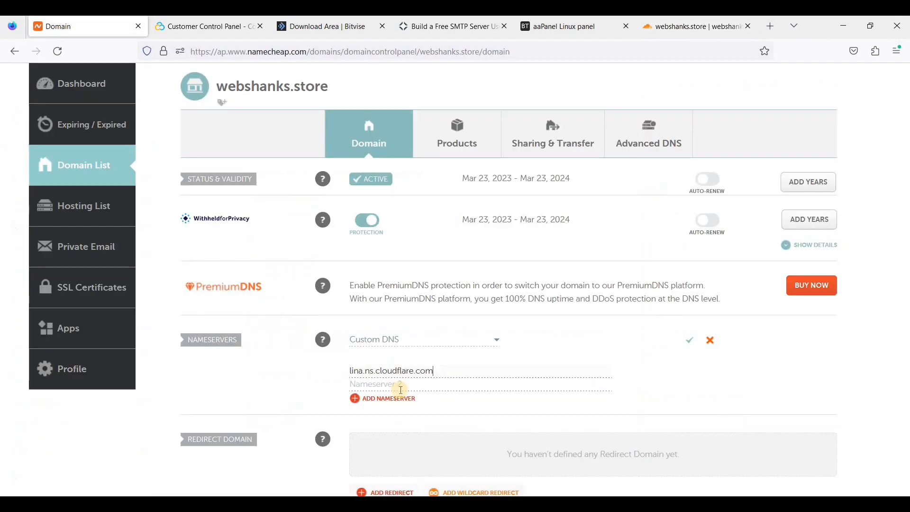
left_click(401, 389)
key("ctrl+v")
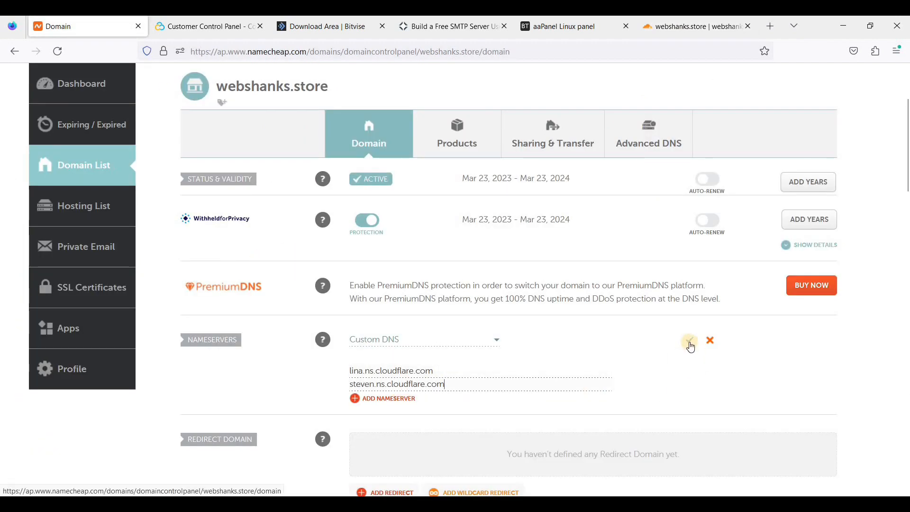
left_click(690, 341)
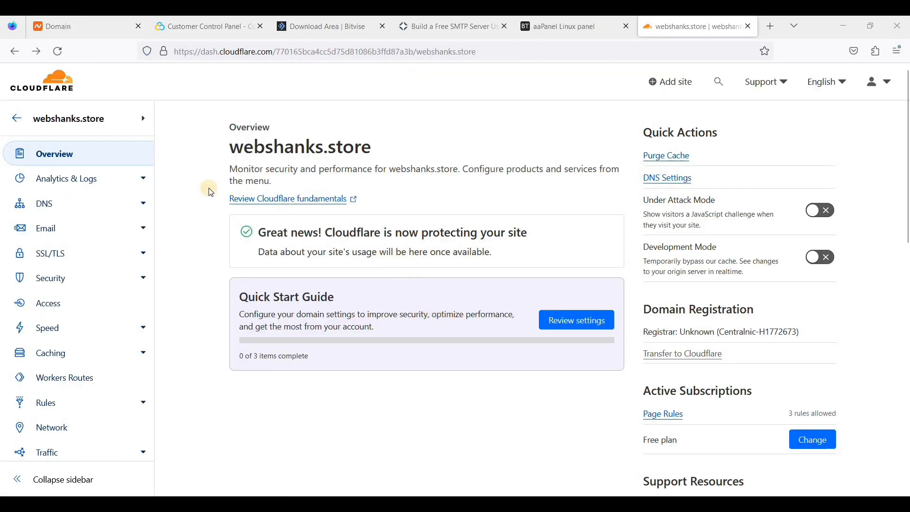
Delete the cp A record from webshanks.store's Cloudflare DNS.
left_click(44, 203)
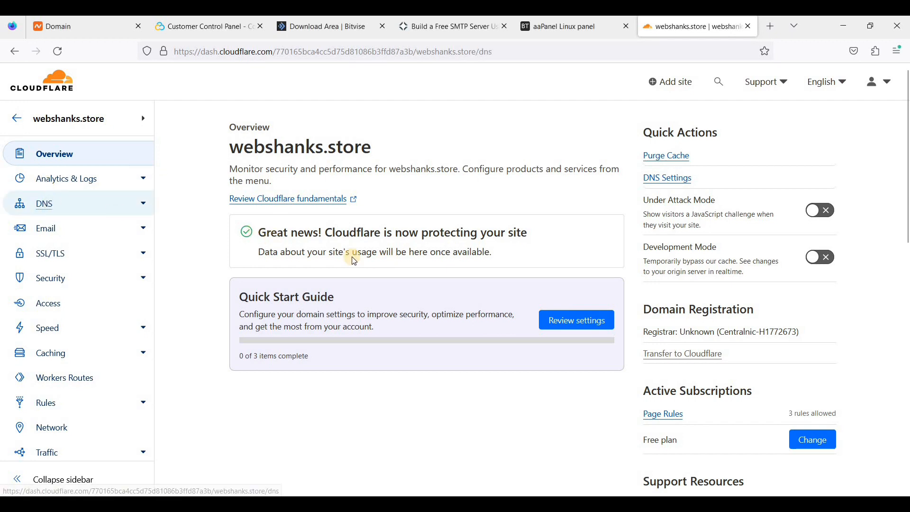
scroll(396, 290, "down", 2)
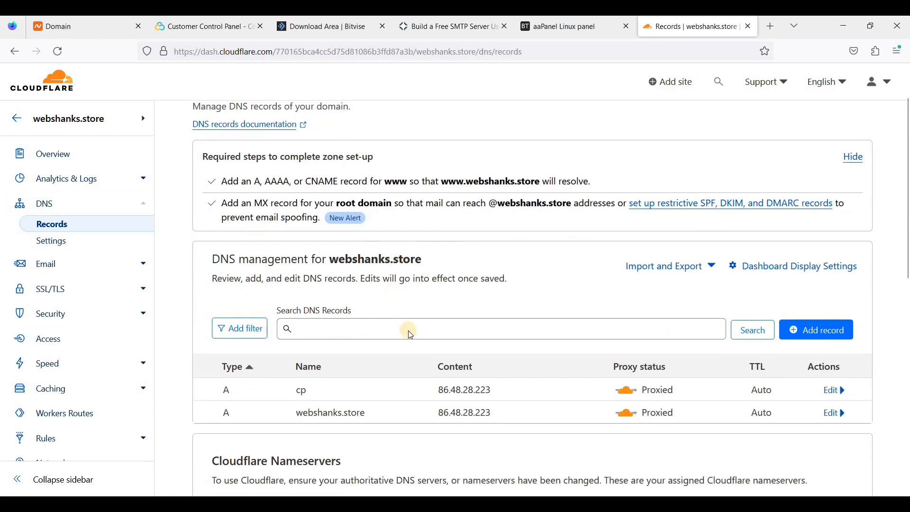
scroll(406, 329, "down", 1)
left_click(836, 328)
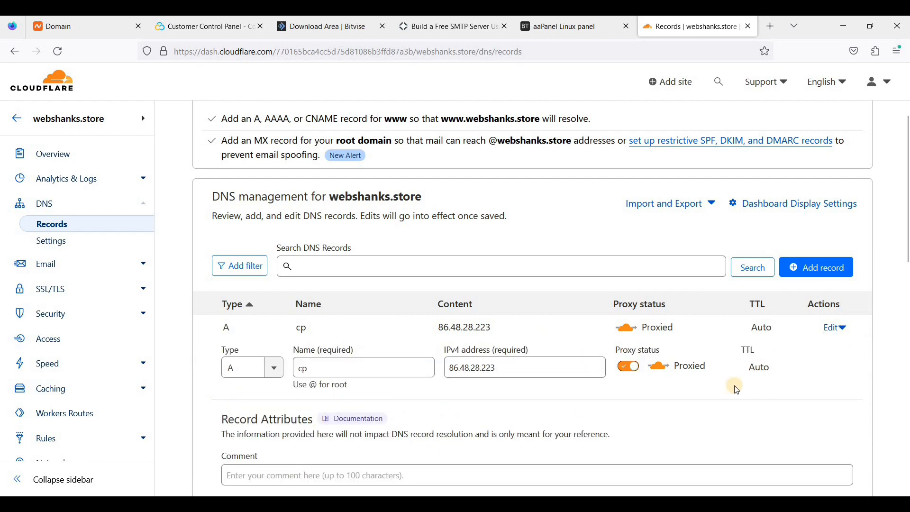
scroll(418, 438, "down", 1)
left_click(252, 467)
left_click(663, 334)
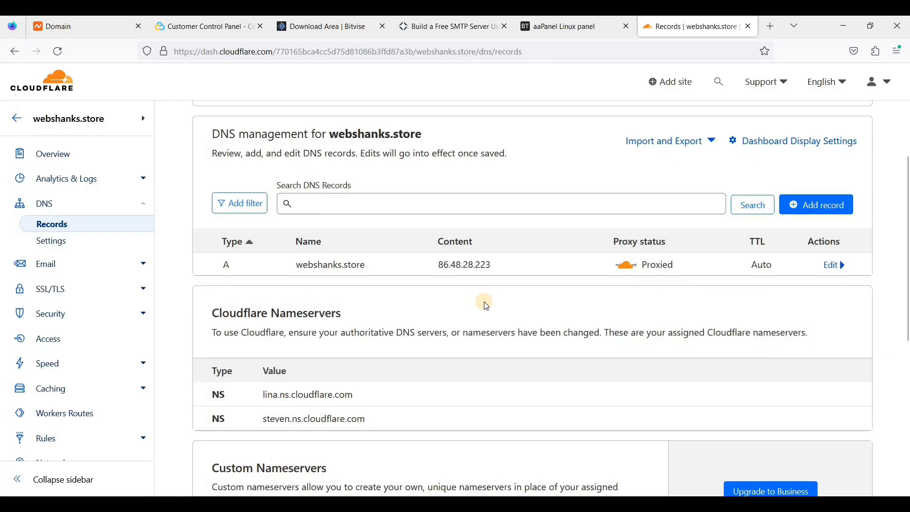
Add a DNS-only A record www pointing to 86.48.28.223.
scroll(474, 304, "up", 1)
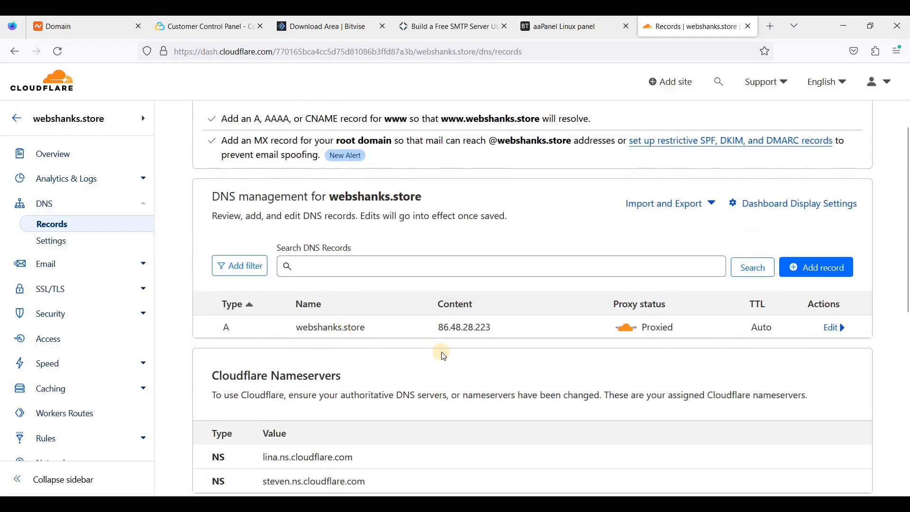
left_click(812, 266)
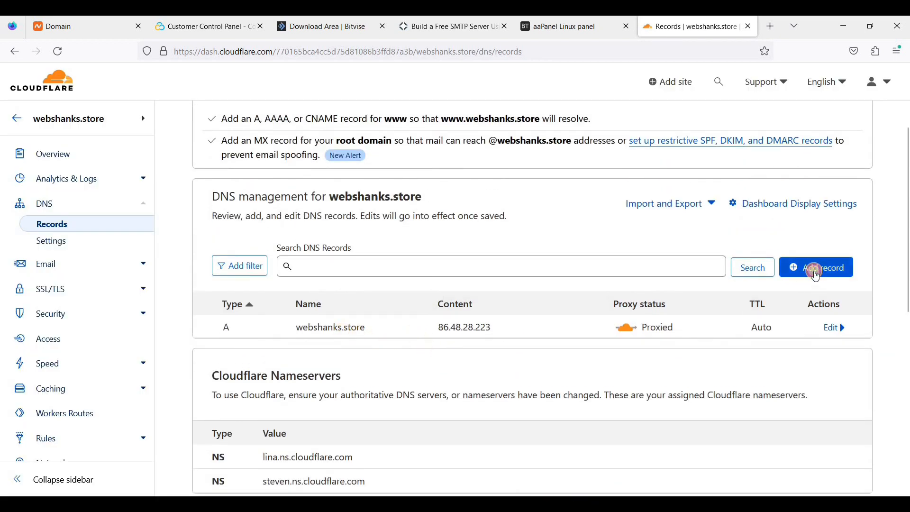
left_click(341, 347)
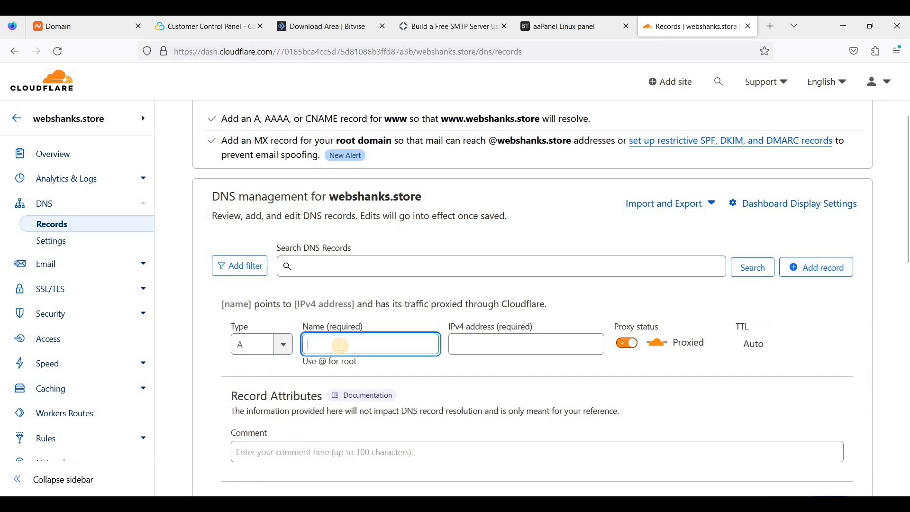
type("www")
left_click(482, 353)
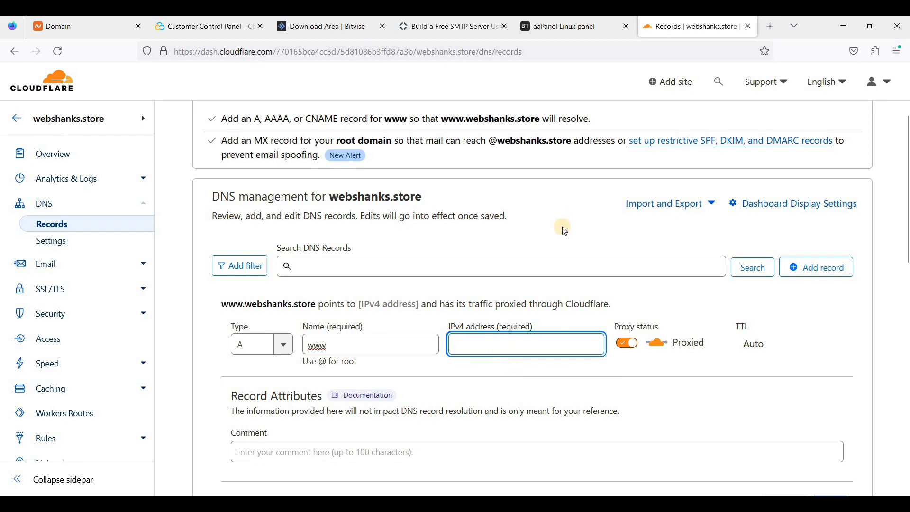
left_click(571, 27)
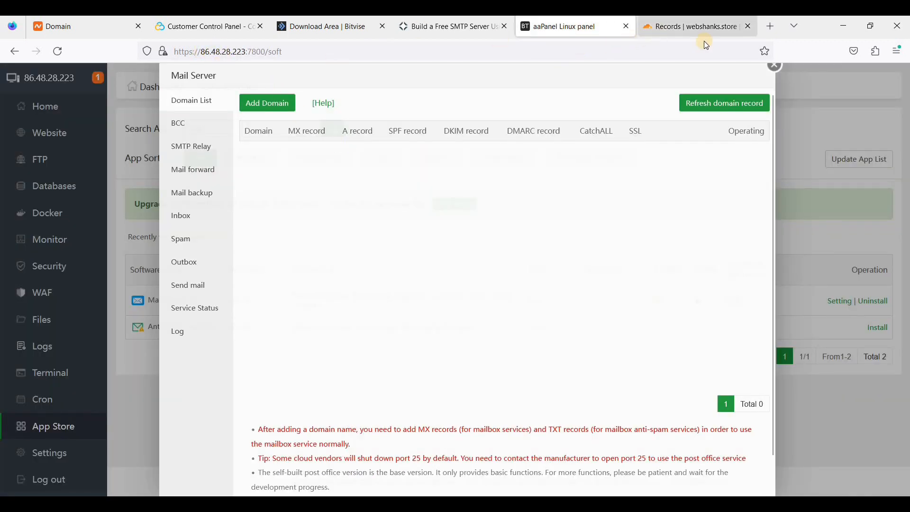
left_click(690, 26)
left_click(512, 343)
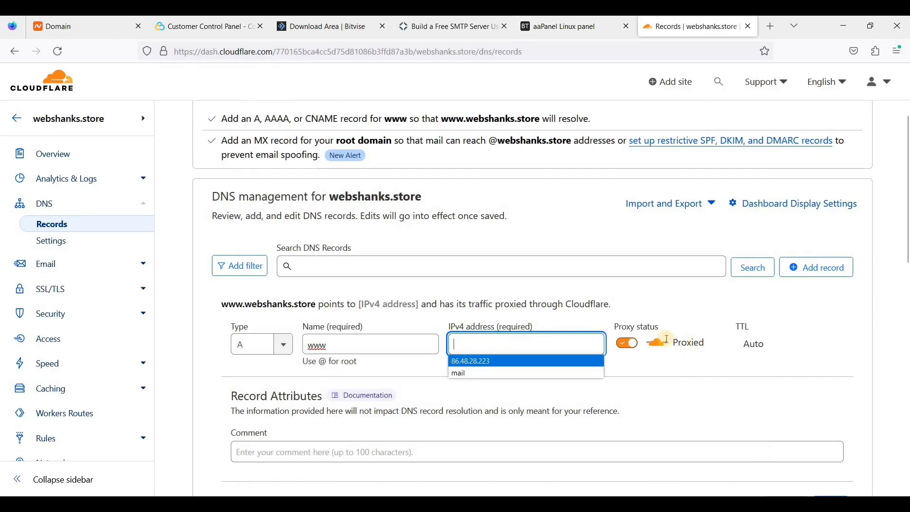
left_click(493, 358)
left_click(624, 351)
scroll(636, 285, "down", 1)
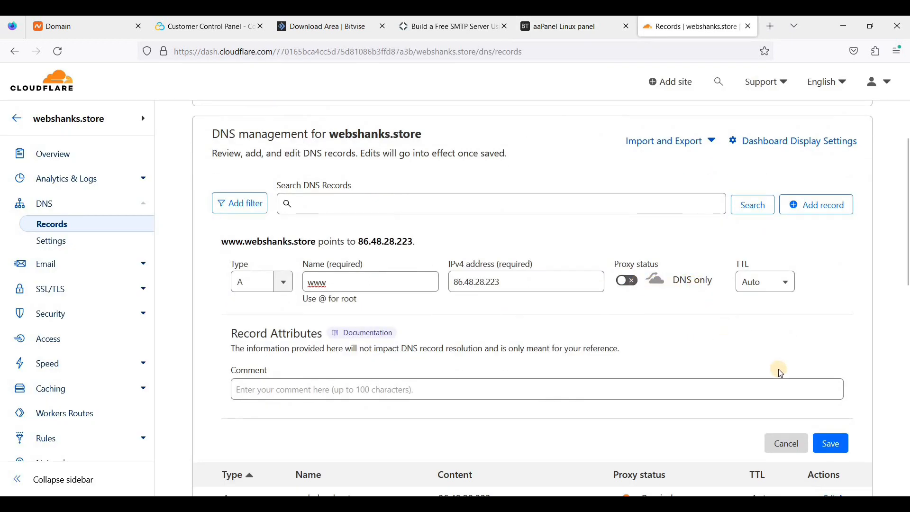
left_click(848, 446)
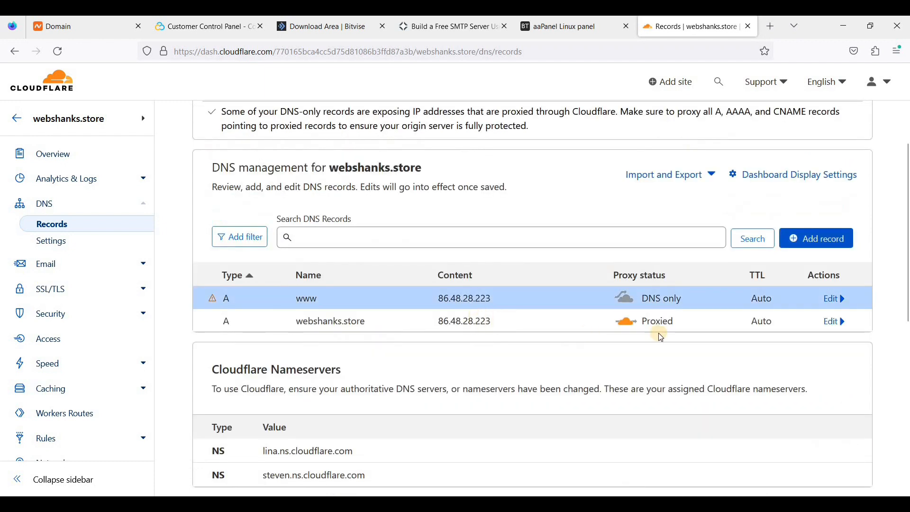
Switch the webshanks.store root A record to DNS only and save.
left_click(844, 326)
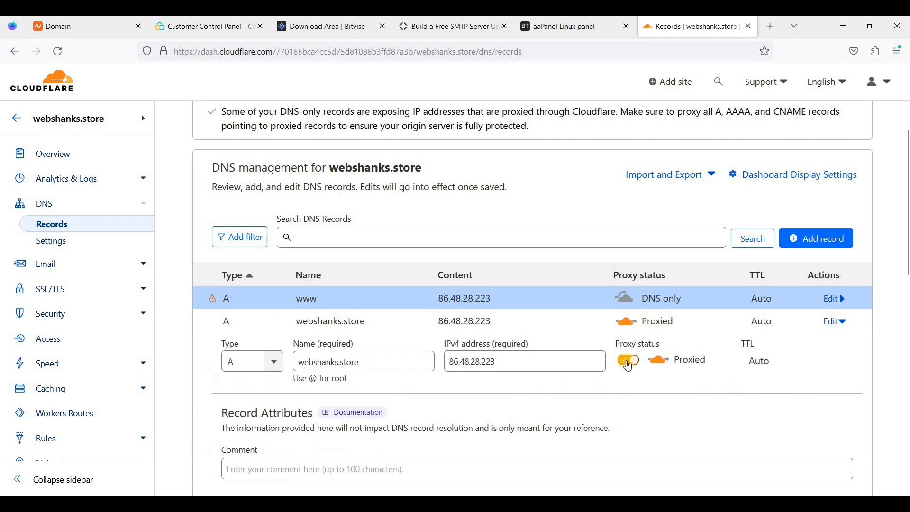
left_click(630, 361)
scroll(768, 370, "down", 3)
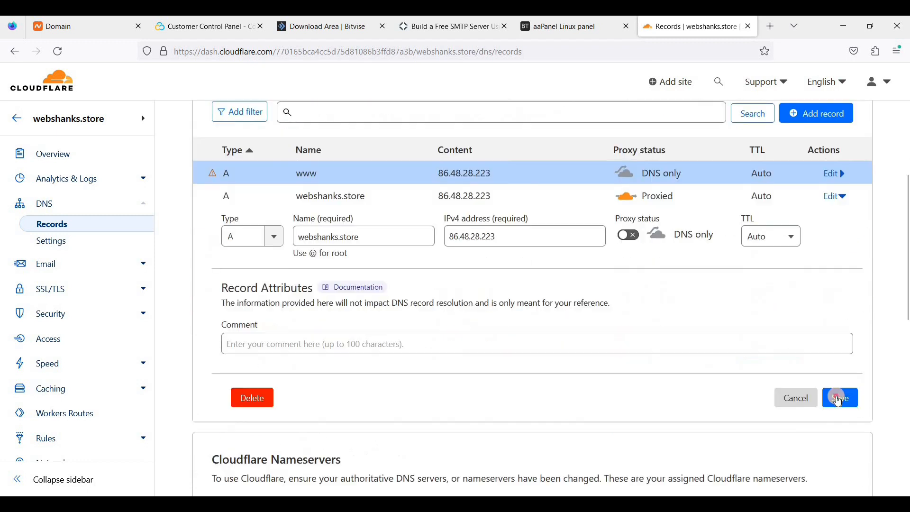
left_click(841, 398)
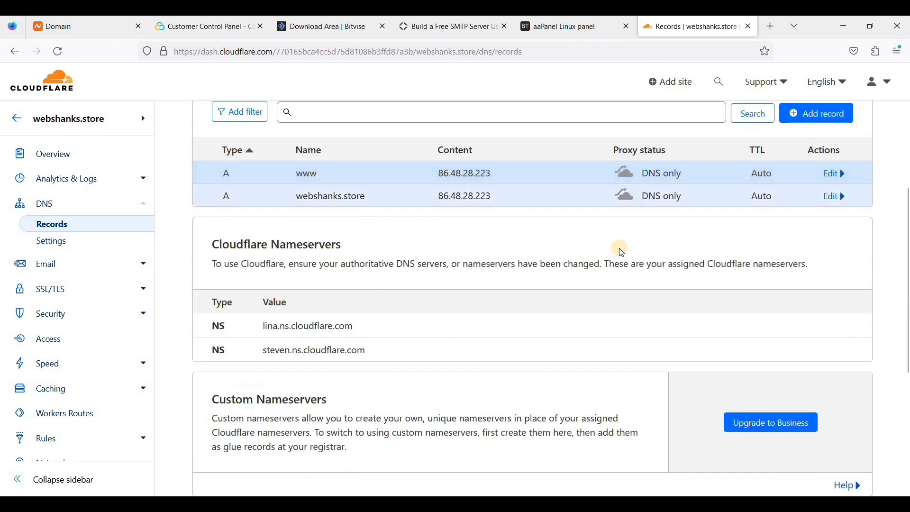
scroll(522, 249, "up", 1)
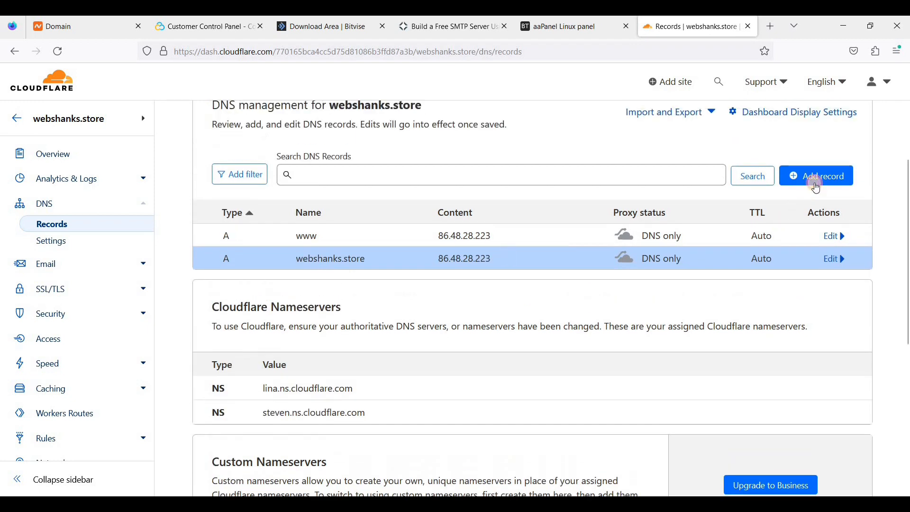
Add a DNS-only A record mail pointing to 86.48.28.223.
left_click(790, 169)
left_click(362, 252)
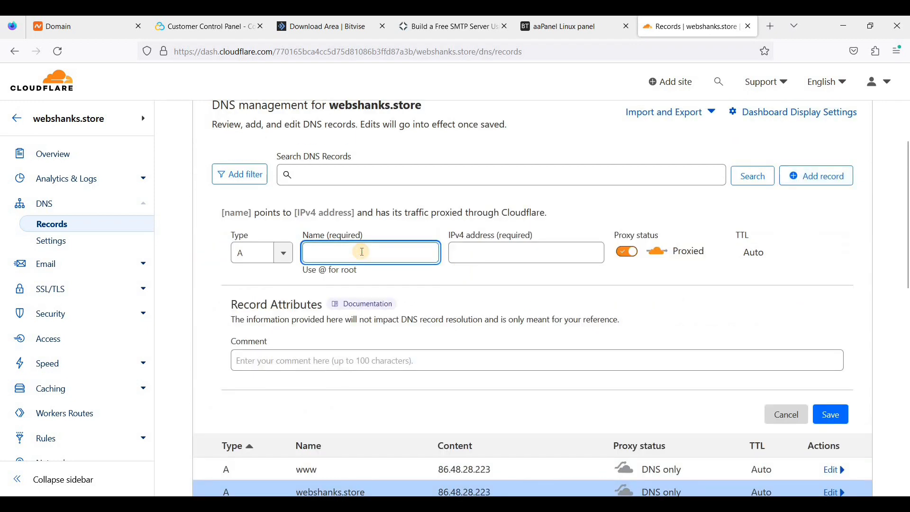
type("mail")
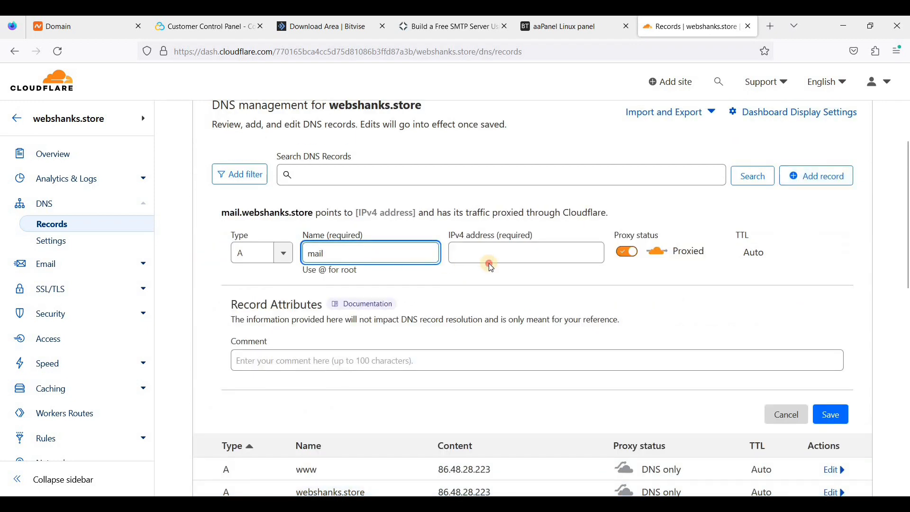
left_click(496, 260)
left_click(482, 255)
left_click(484, 270)
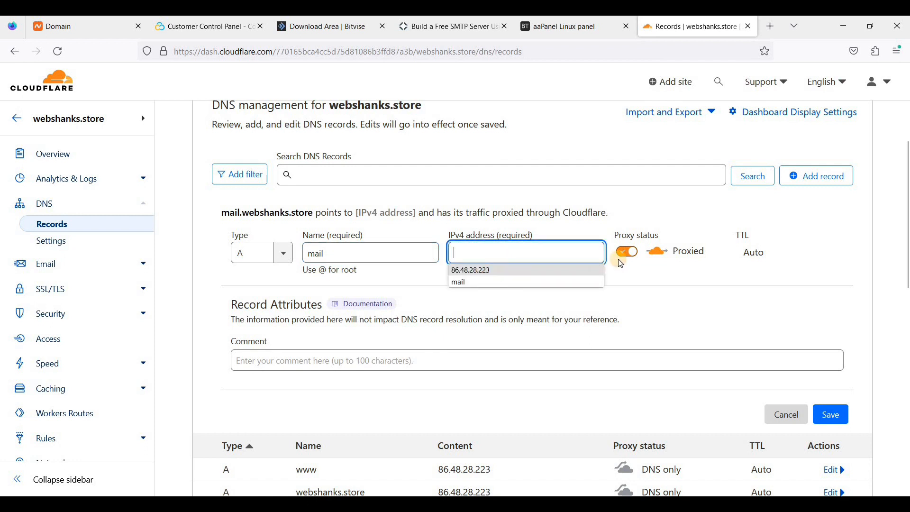
left_click(623, 253)
left_click(833, 414)
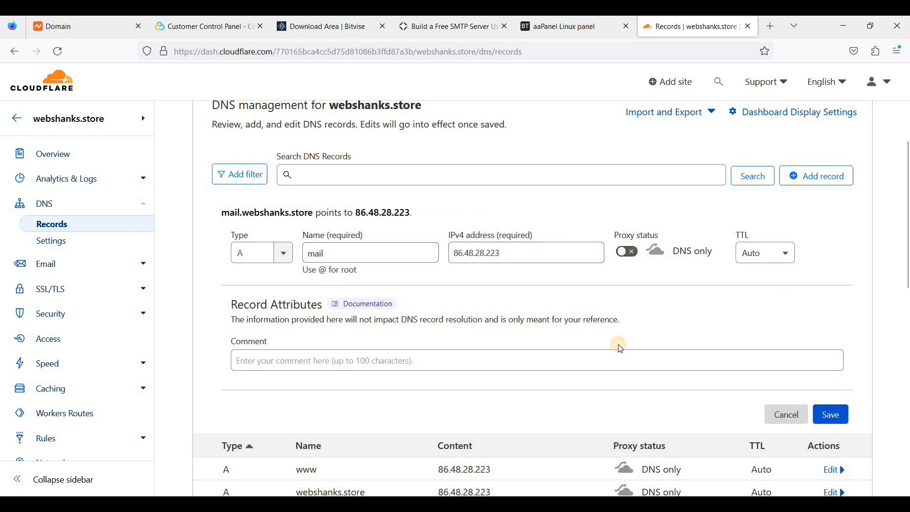
left_click(818, 177)
left_click(324, 252)
type("www.")
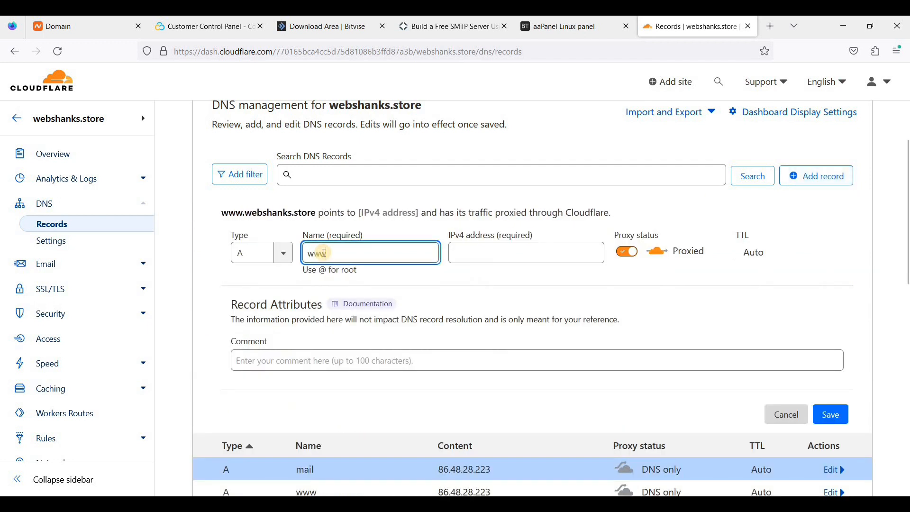
type("mail")
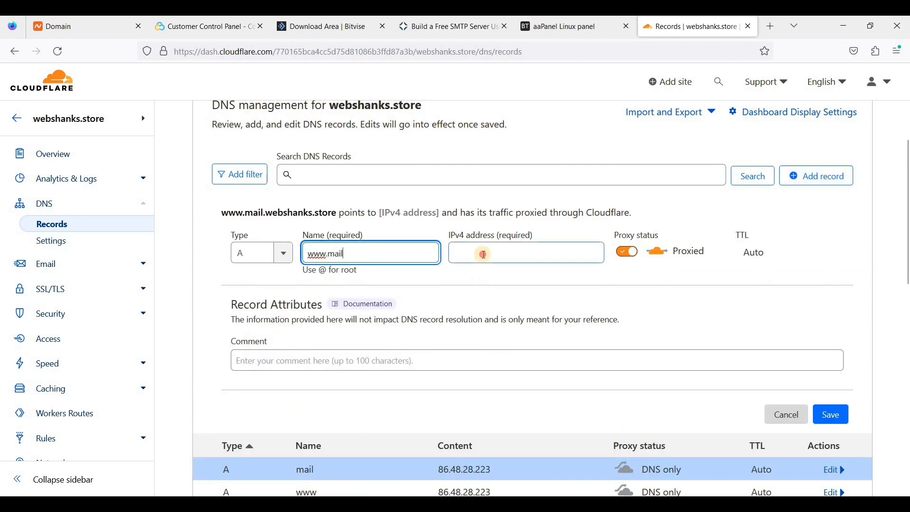
left_click(483, 253)
left_click(472, 271)
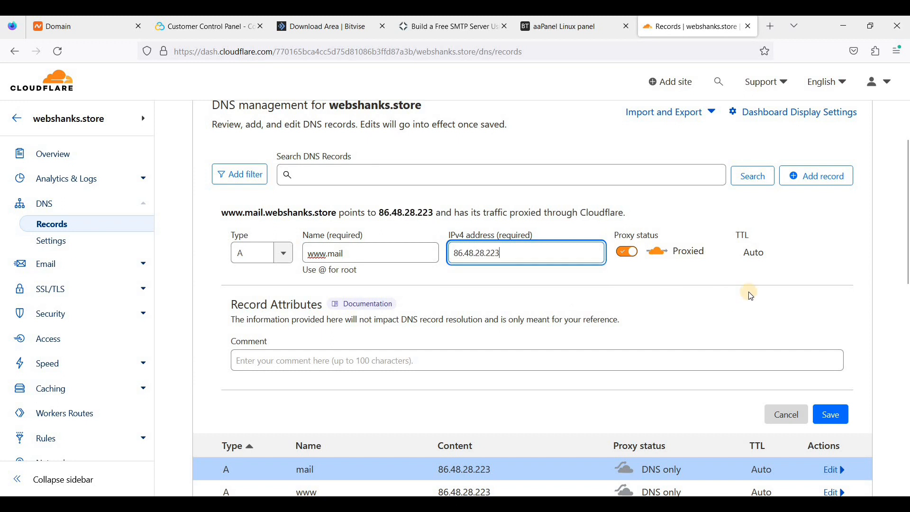
left_click(627, 251)
left_click(830, 416)
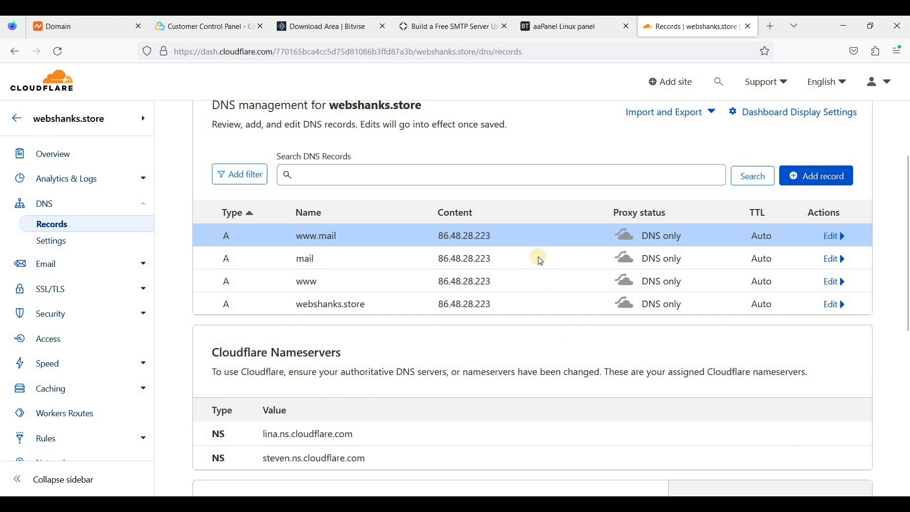
Add webshanks.store as a Mail Server domain in aaPanel, with webshanks.store as its A record.
left_click(583, 39)
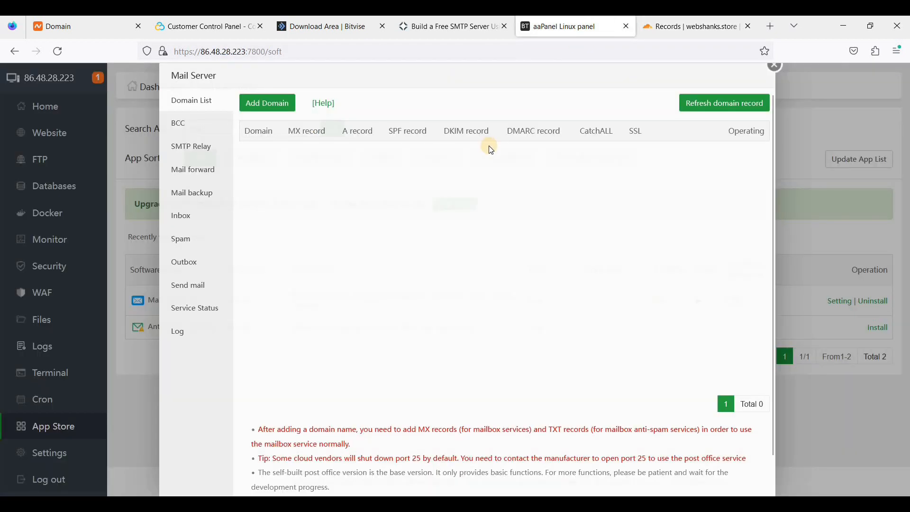
left_click(267, 114)
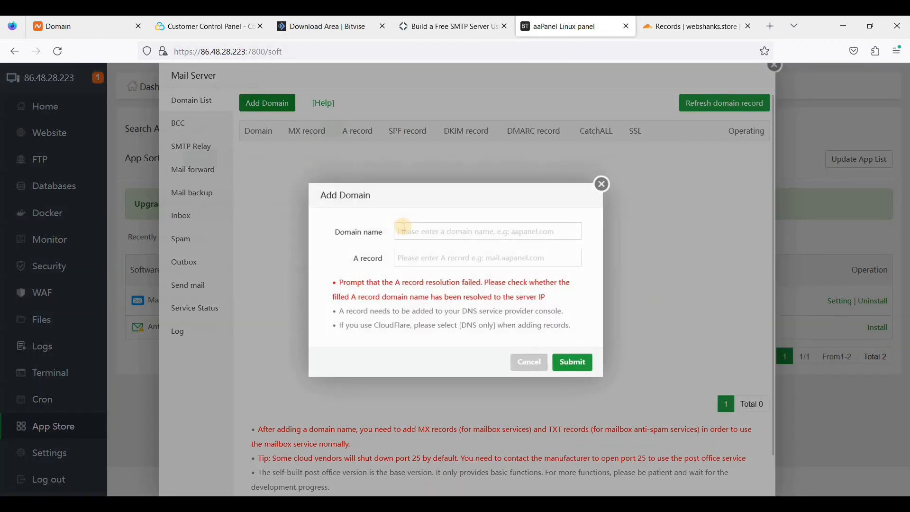
left_click(415, 230)
type("web")
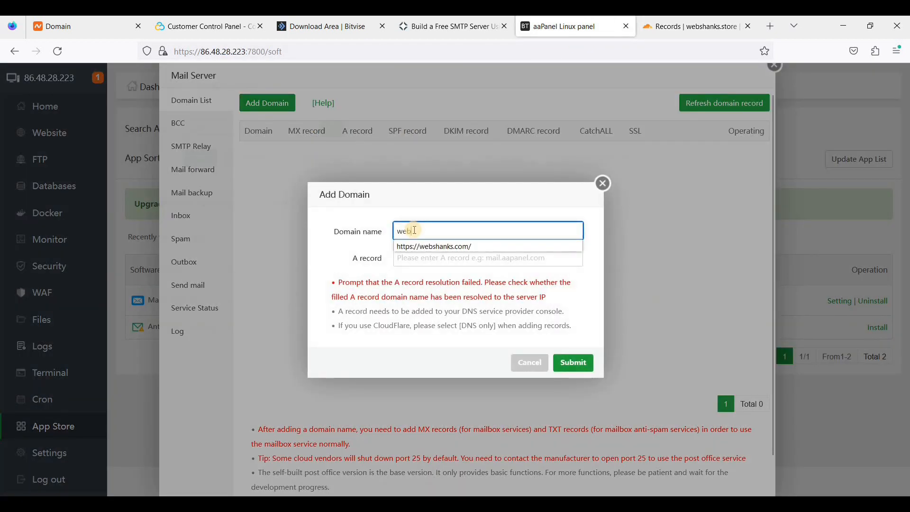
type("shanks.store")
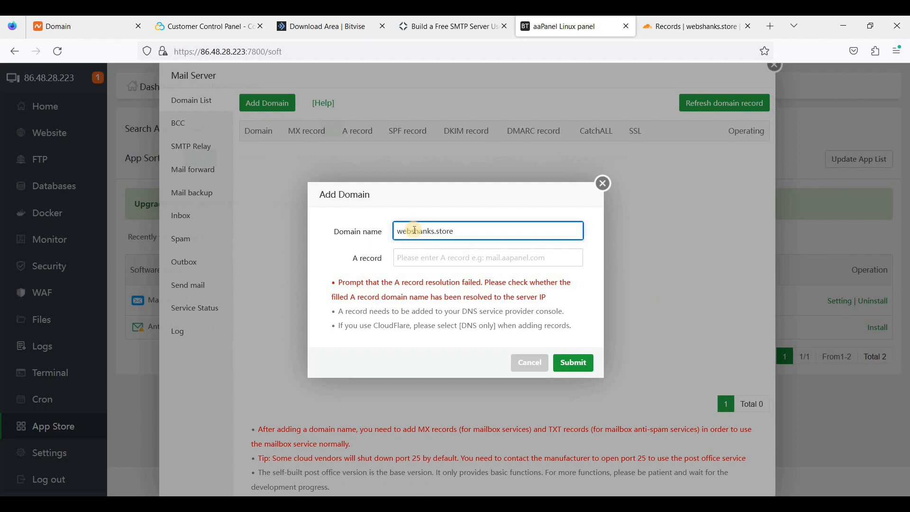
key("Tab")
type("we")
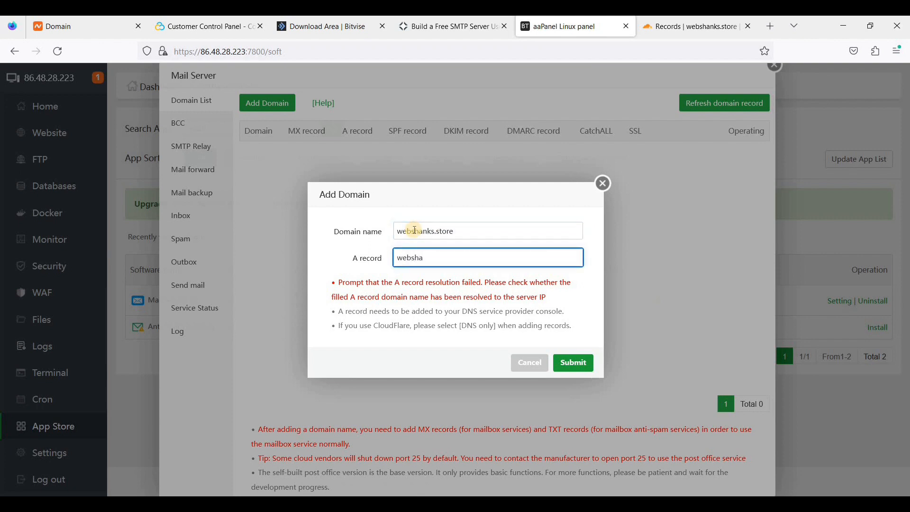
type("bshanks.store")
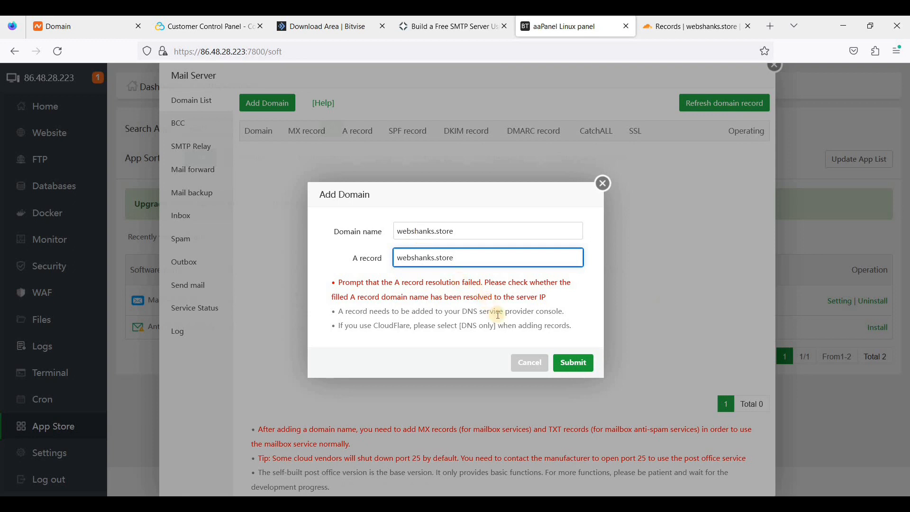
left_click(573, 363)
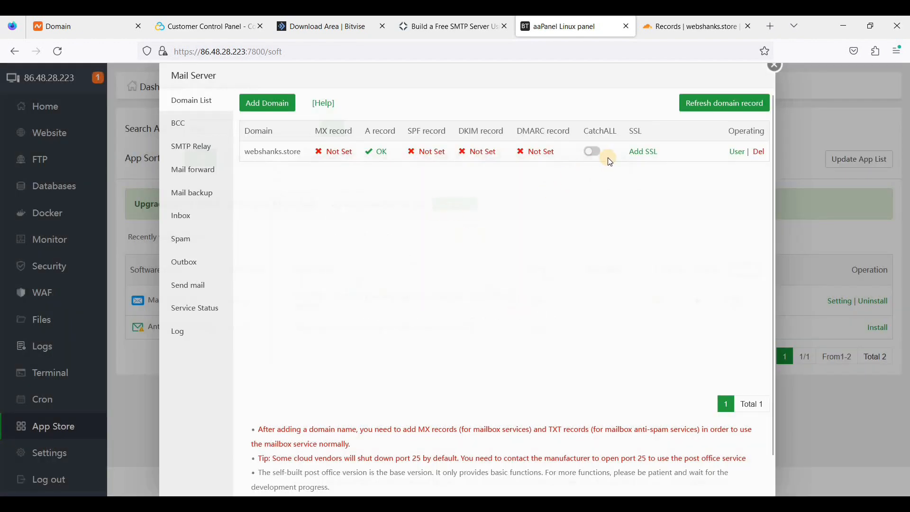
Choose CloudFlare as the DNS API in webshanks.store's Add SSL form, then return to Cloudflare.
left_click(641, 151)
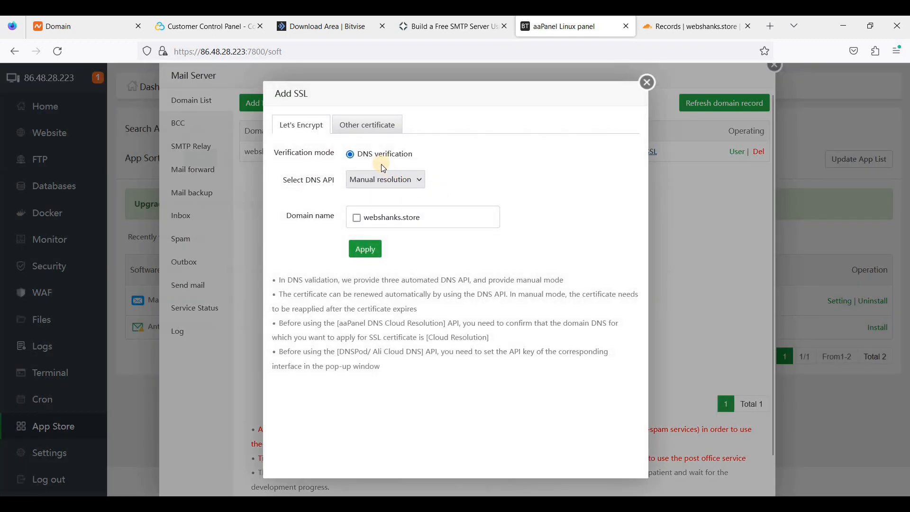
left_click(383, 177)
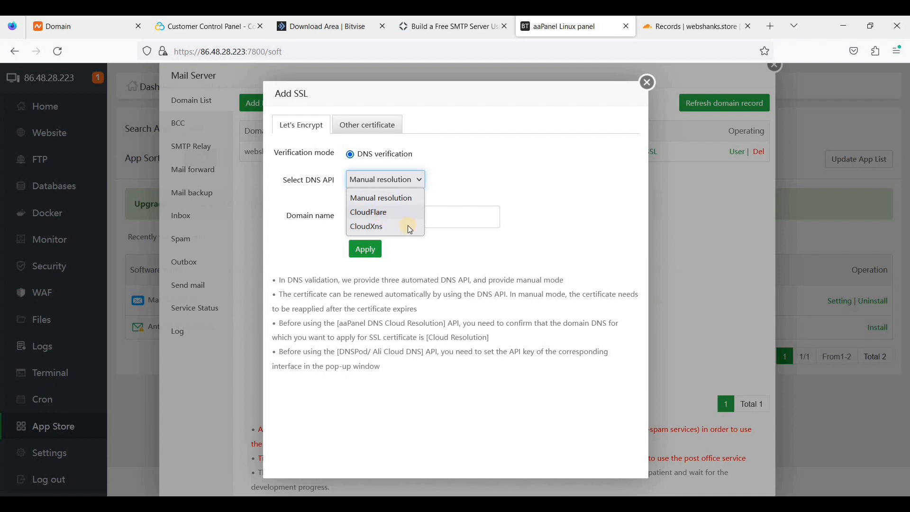
left_click(406, 214)
left_click(421, 236)
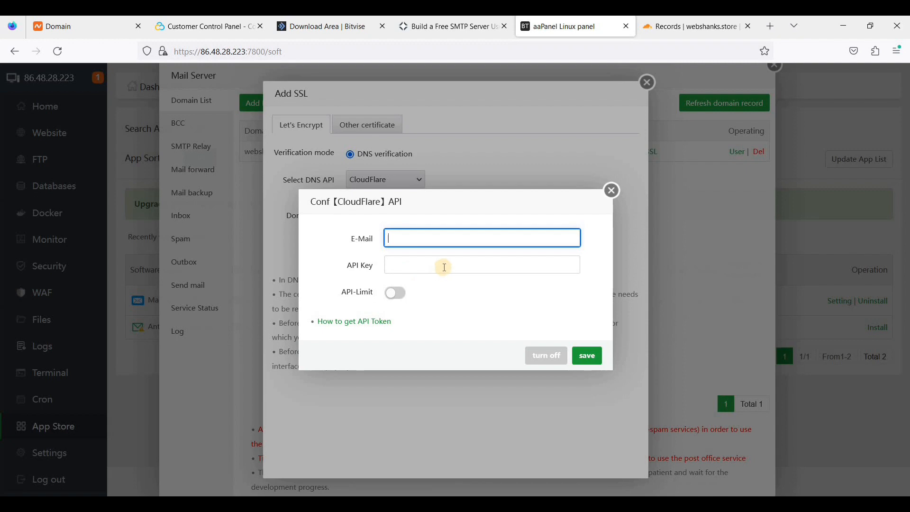
left_click(671, 26)
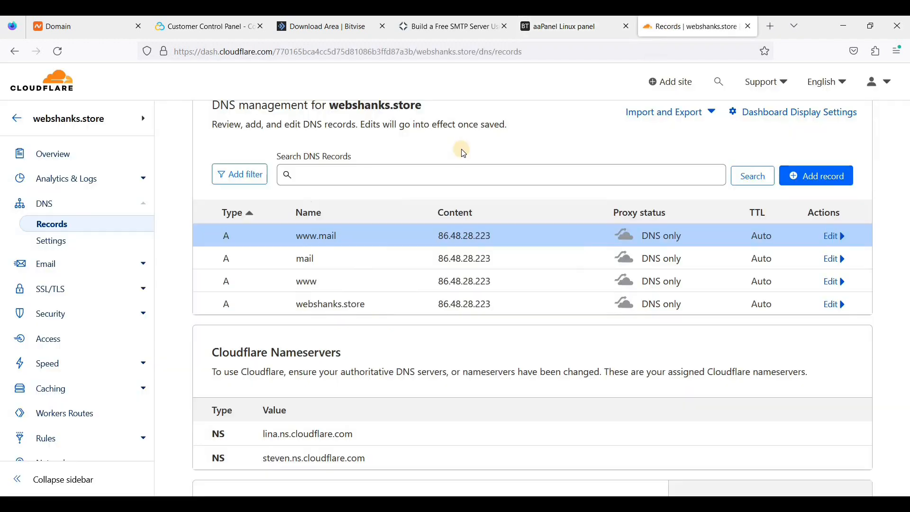
Go from the webshanks.store zone overview to the Cloudflare API Tokens page.
left_click(52, 153)
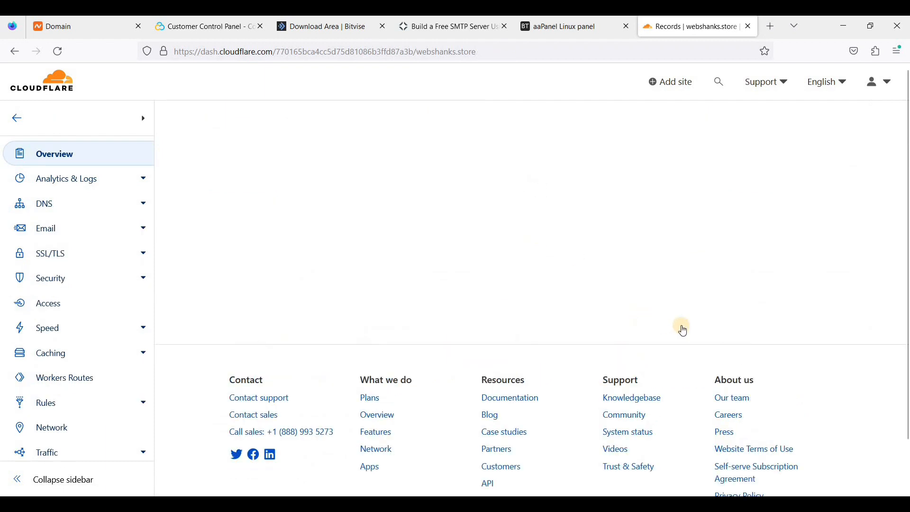
scroll(683, 331, "down", 2)
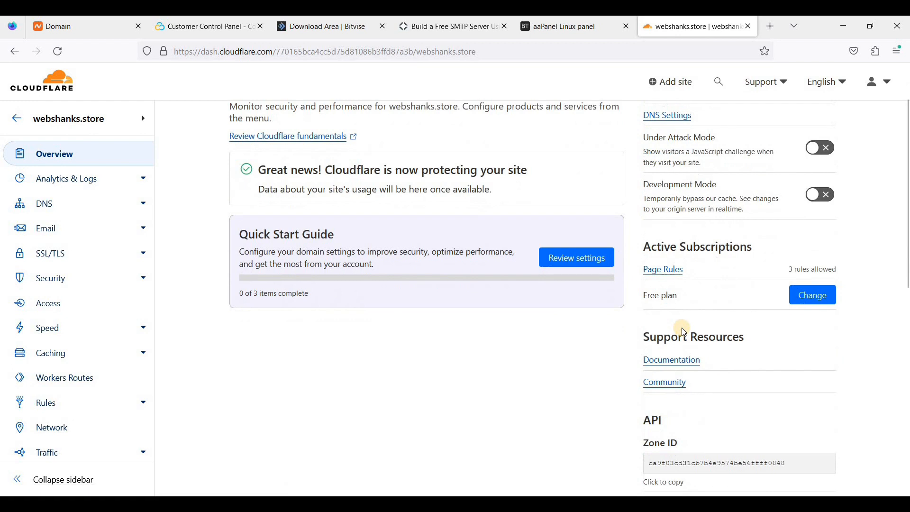
scroll(683, 331, "down", 5)
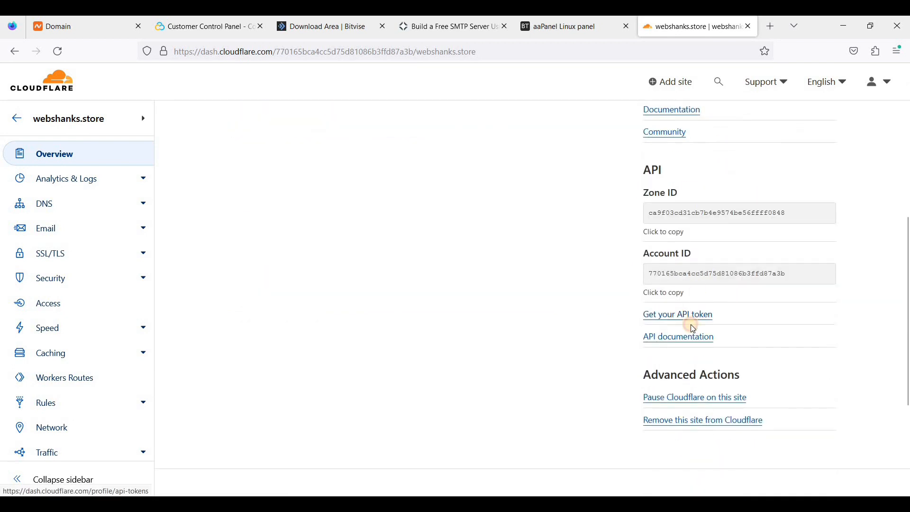
left_click(679, 317)
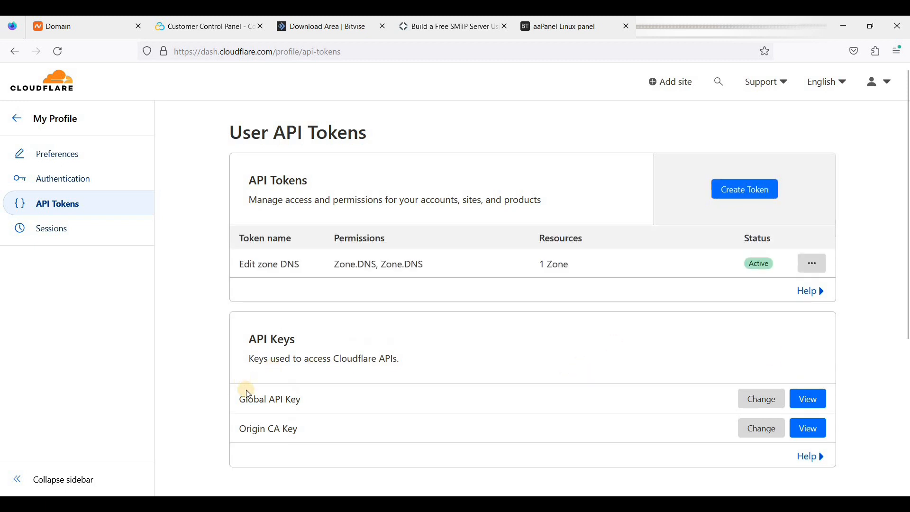
left_click_drag(237, 398, 379, 409)
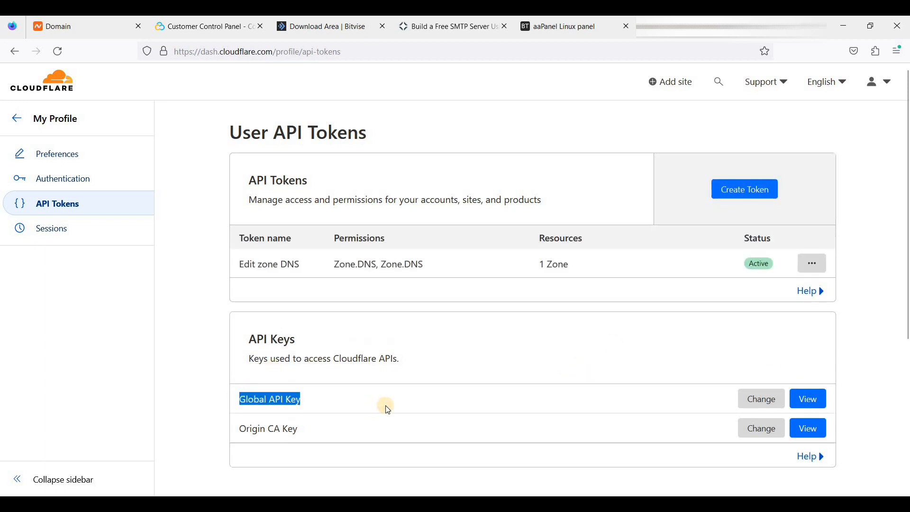
Reveal the Global API Key after password verification, copy it, and return to aaPanel.
left_click(800, 403)
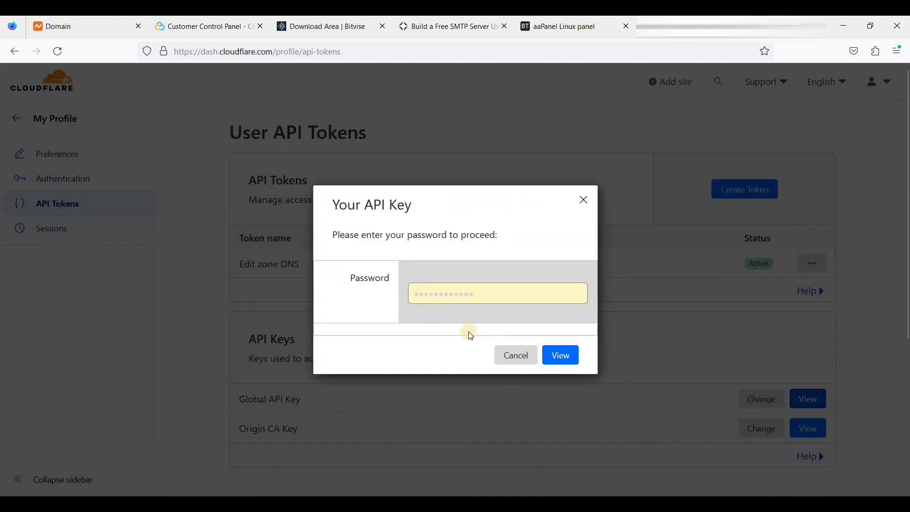
left_click(564, 362)
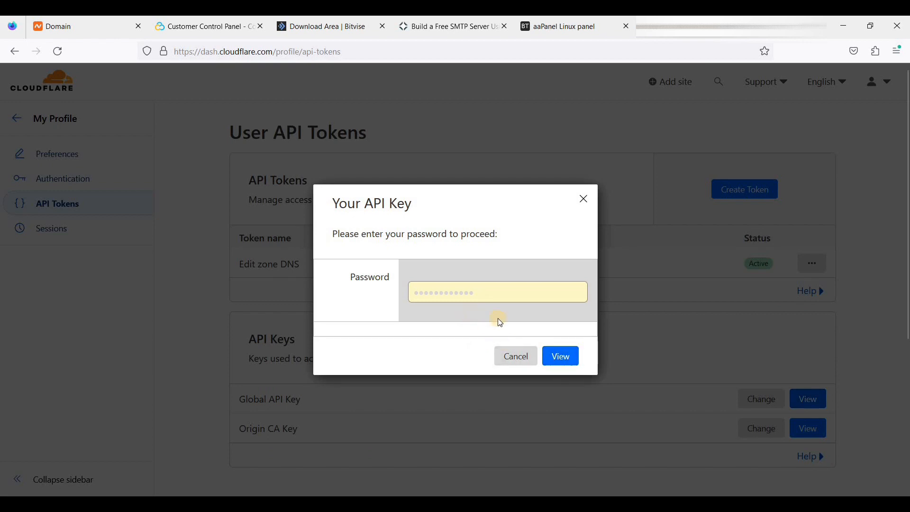
left_click(565, 358)
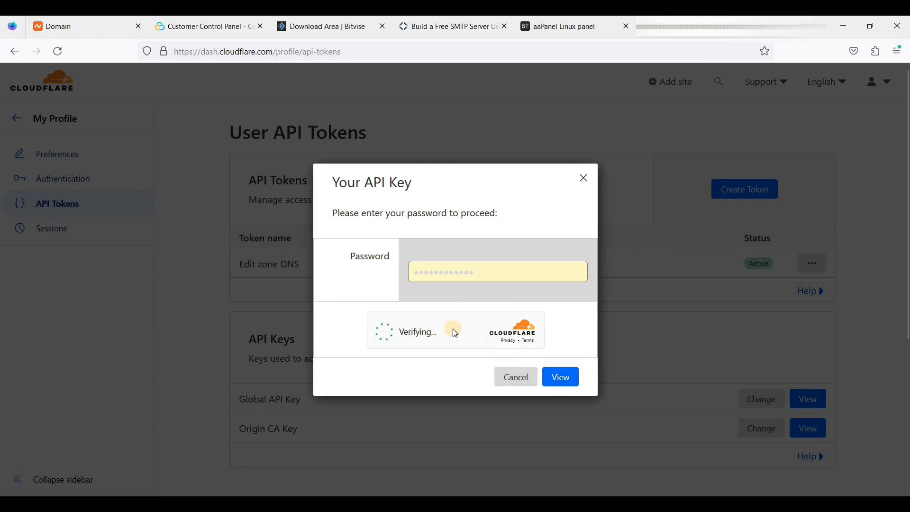
left_click(559, 374)
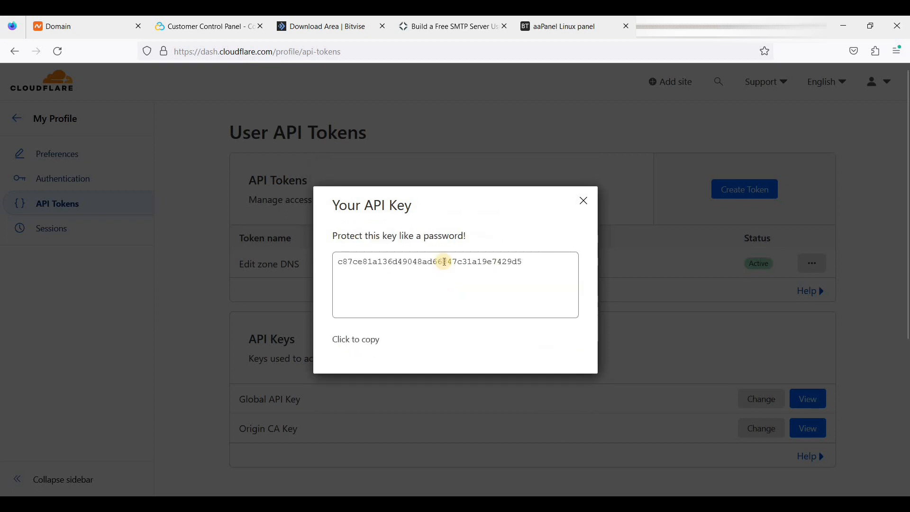
left_click(470, 267)
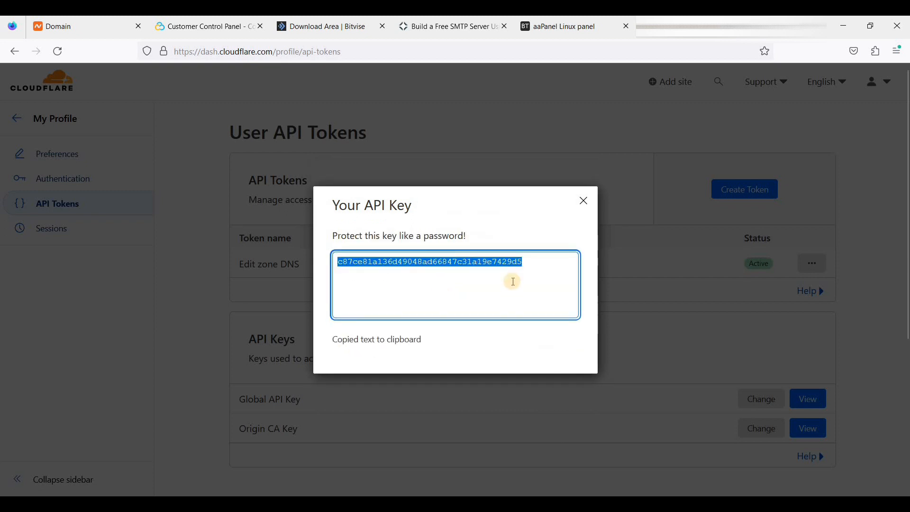
left_click(566, 33)
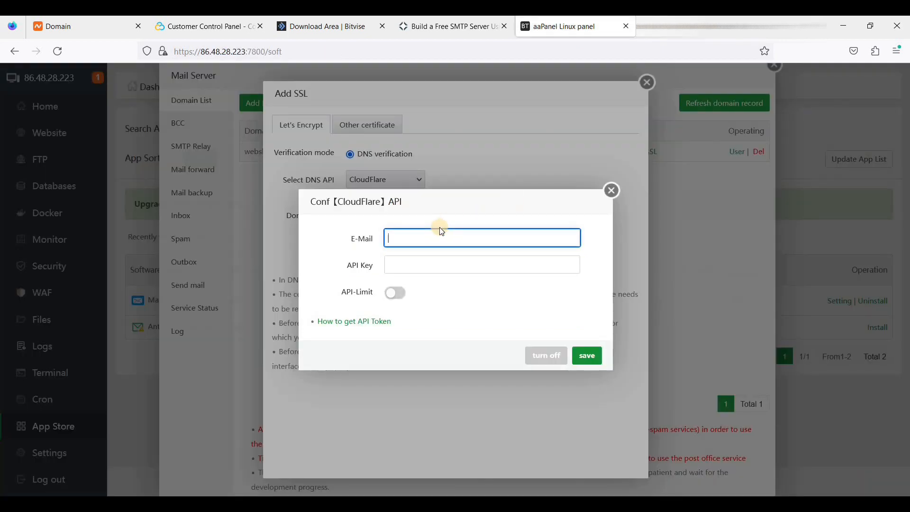
Save the Cloudflare e-mail and Global API Key, then apply for webshanks.store's Let's Encrypt certificate.
key("ctrl+v")
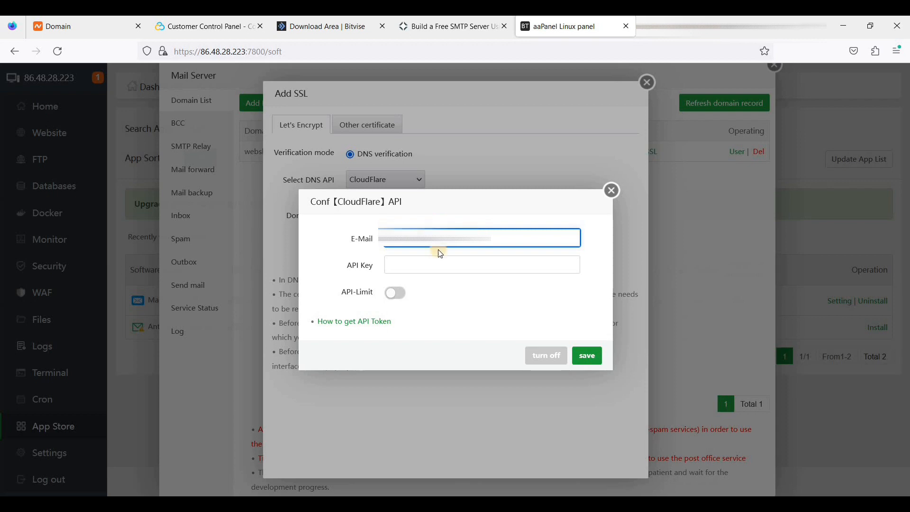
left_click(418, 264)
key("ctrl+v")
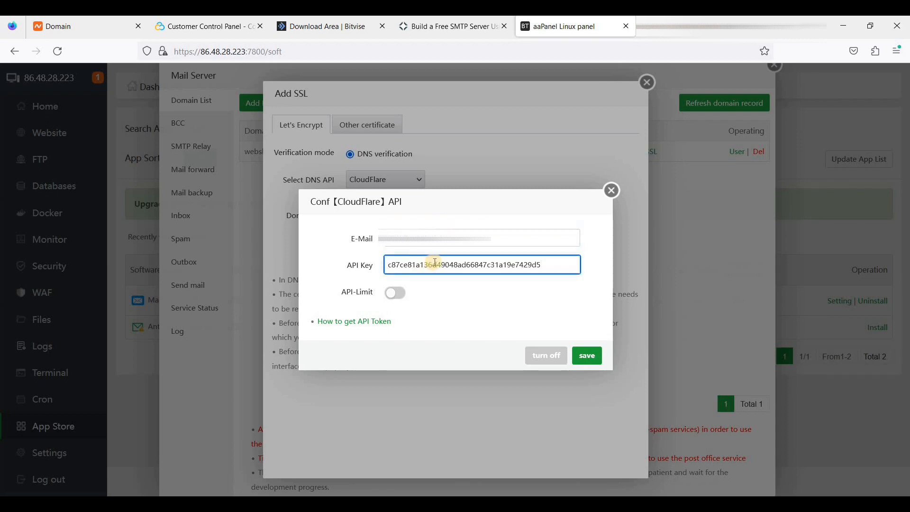
left_click(596, 358)
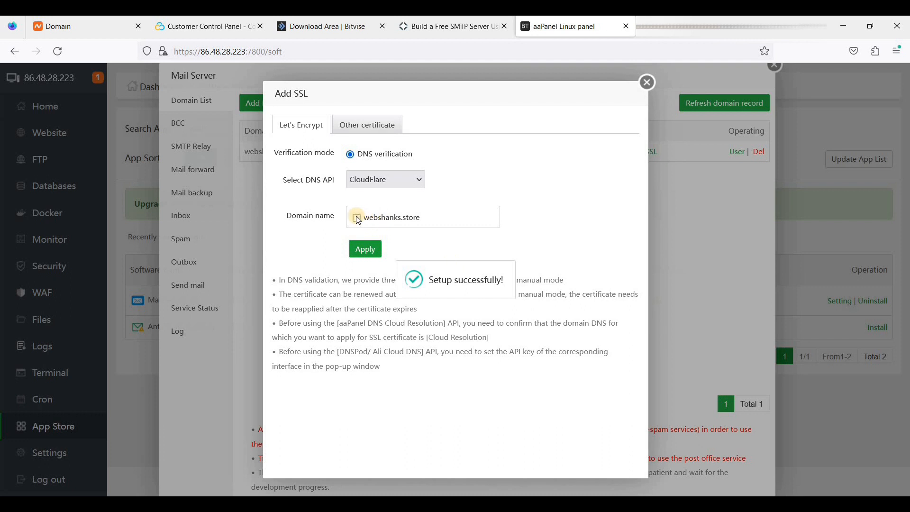
left_click(392, 218)
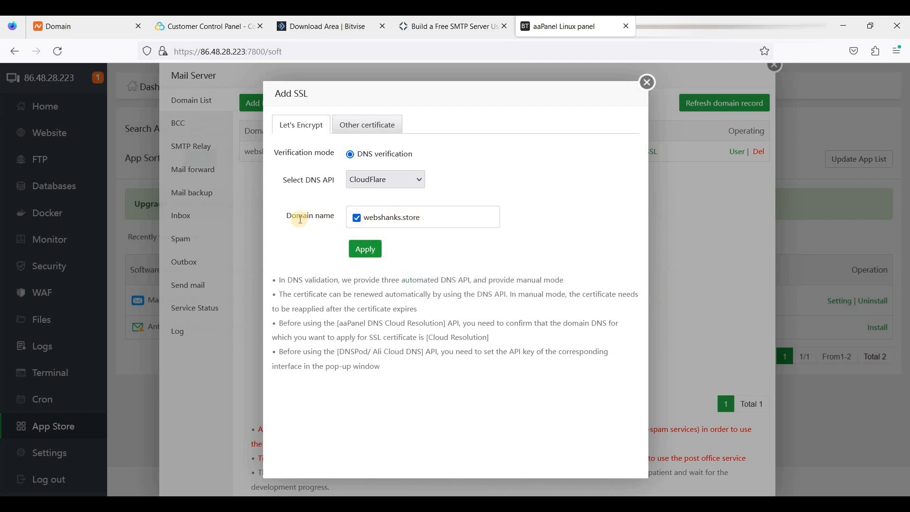
left_click(370, 252)
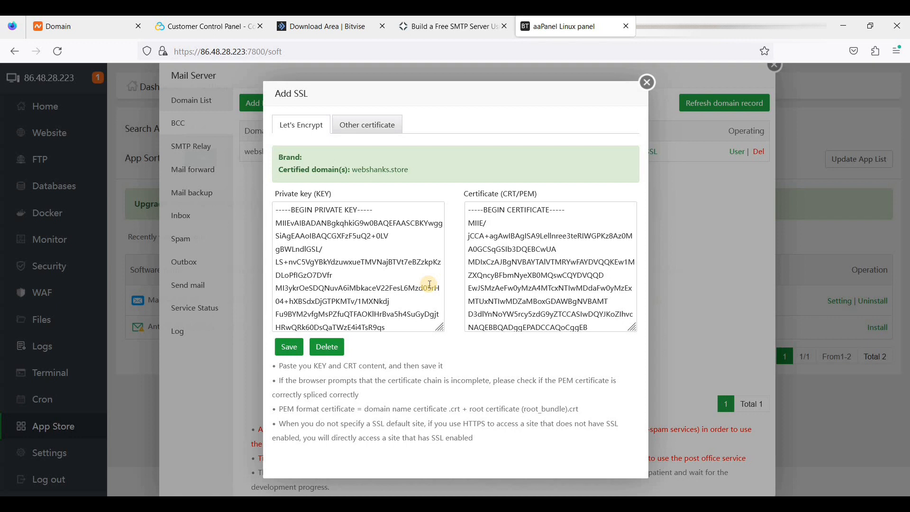
Save the webshanks.store certificate, show its required DNS records, and select the MX value webshanks.store.
left_click(288, 348)
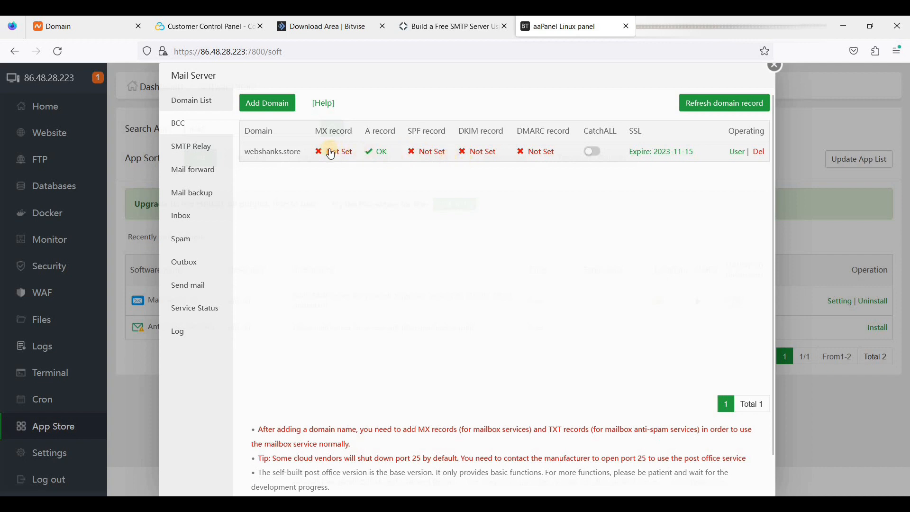
left_click(431, 152)
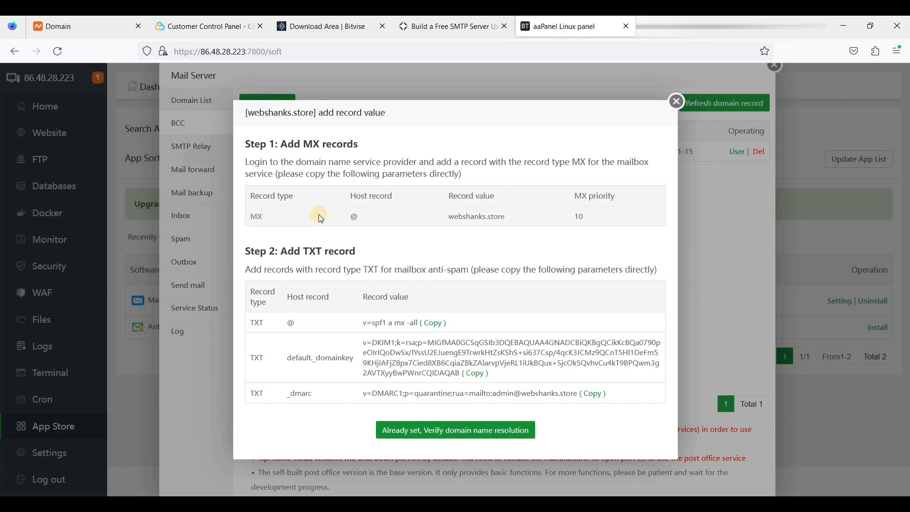
left_click_drag(449, 216, 506, 217)
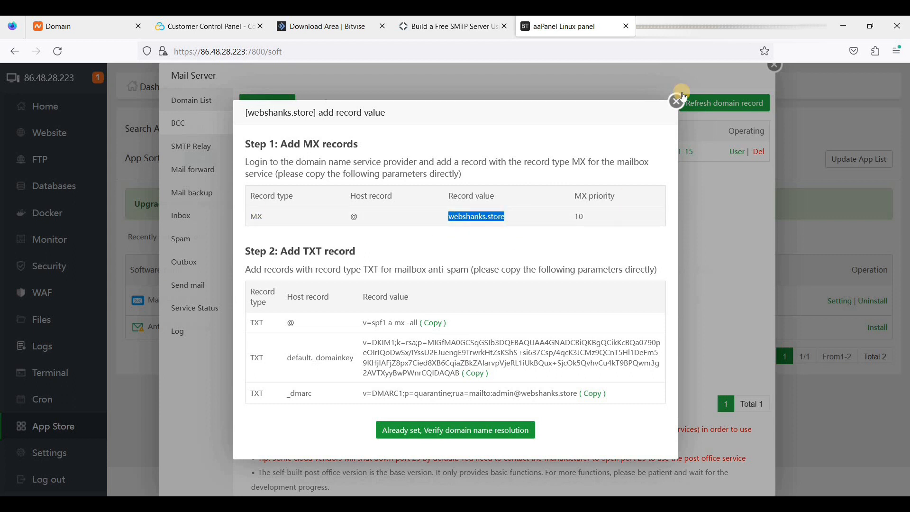
left_click(691, 28)
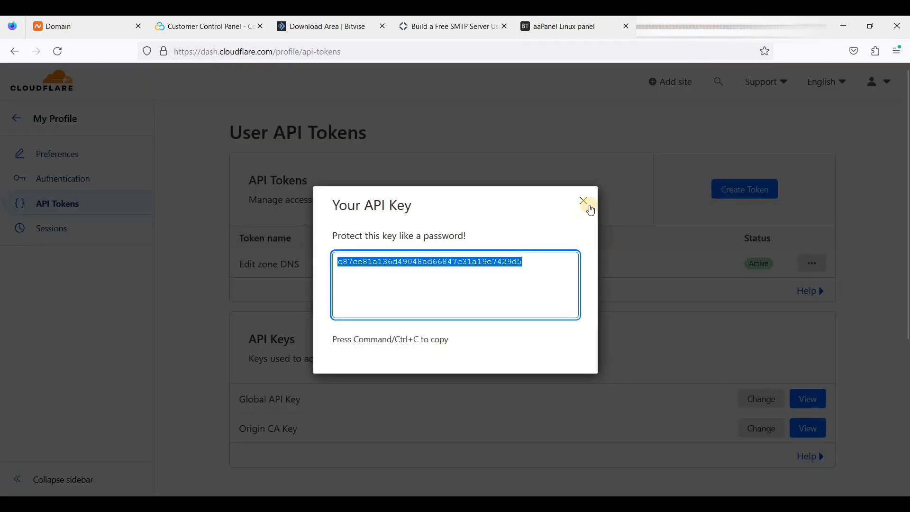
Close the API key dialog and navigate to webshanks.store's DNS records.
left_click(584, 201)
left_click(25, 130)
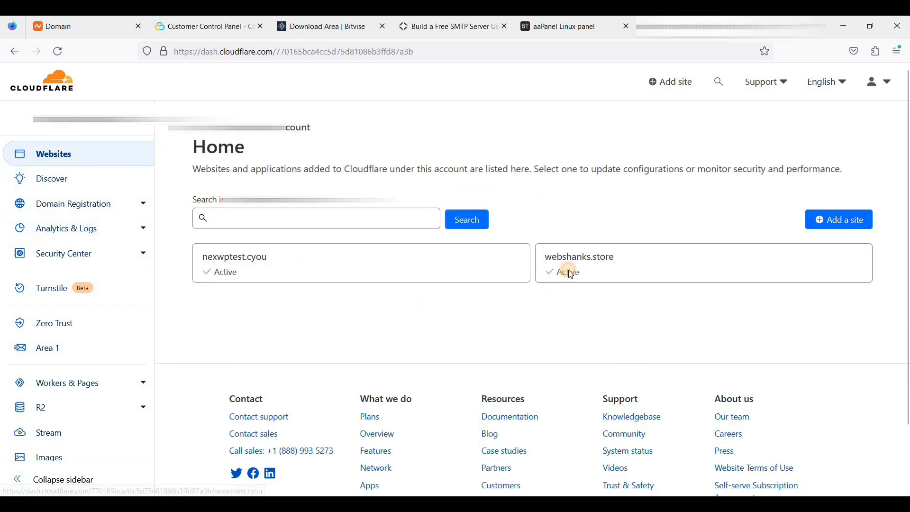
left_click(566, 271)
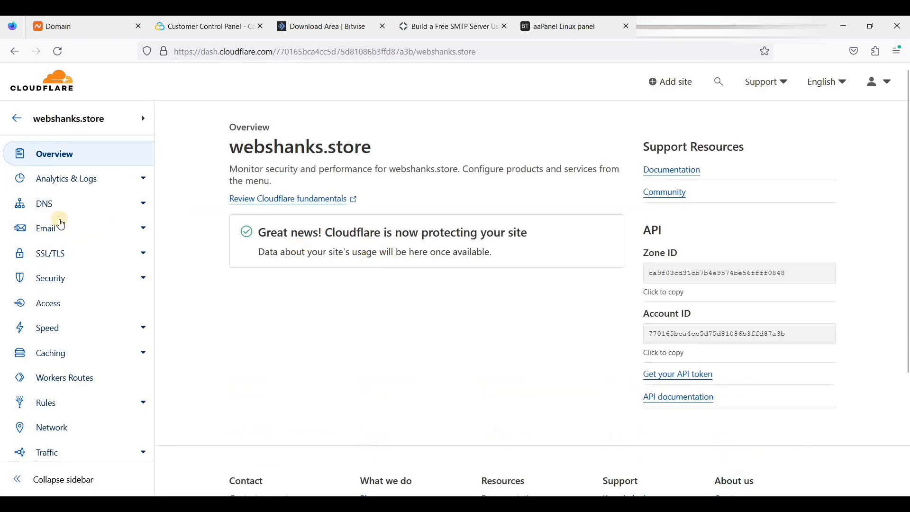
left_click(28, 205)
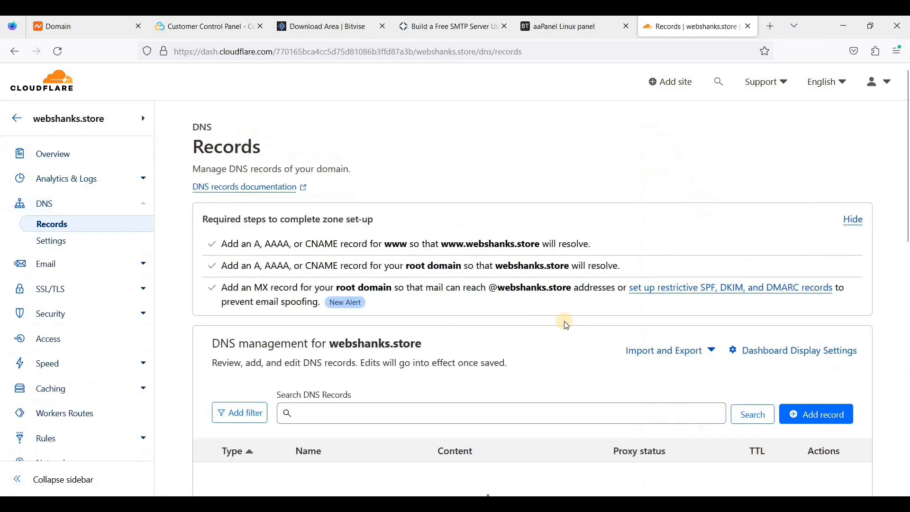
scroll(567, 324, "down", 4)
Add an MX record: name @, mail server webshanks.store, TTL Auto, priority 10.
left_click(816, 226)
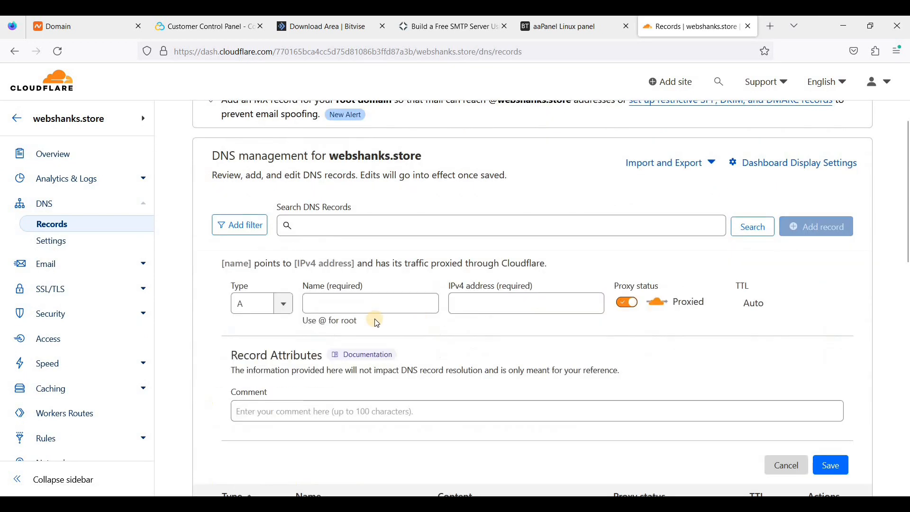
left_click(281, 303)
scroll(268, 377, "down", 3)
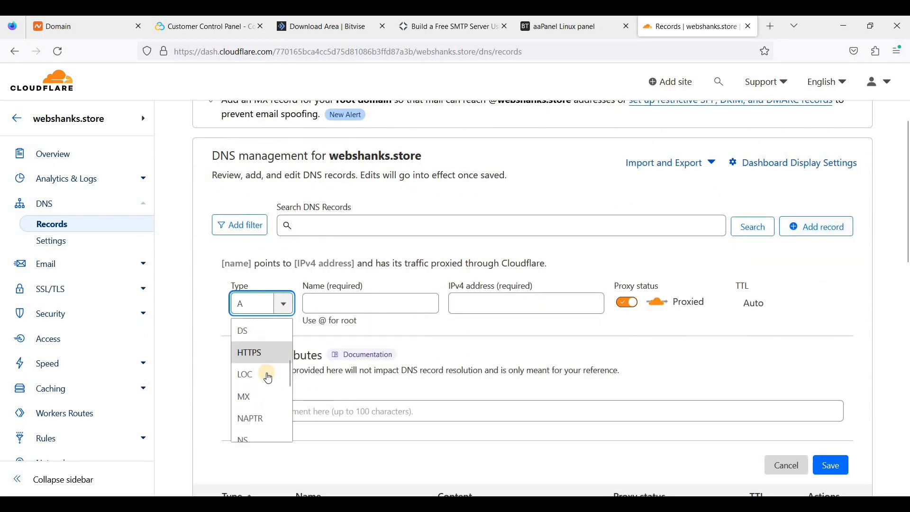
left_click(245, 397)
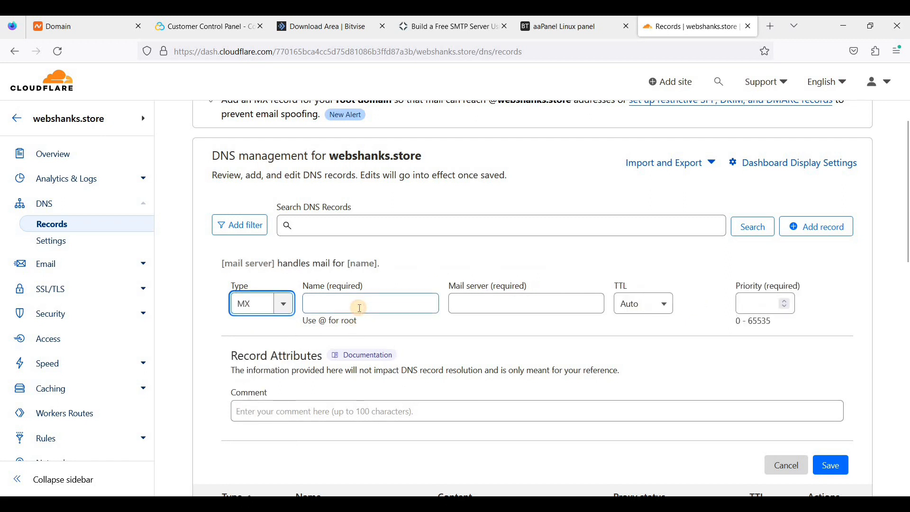
left_click(360, 308)
type("@")
left_click(495, 302)
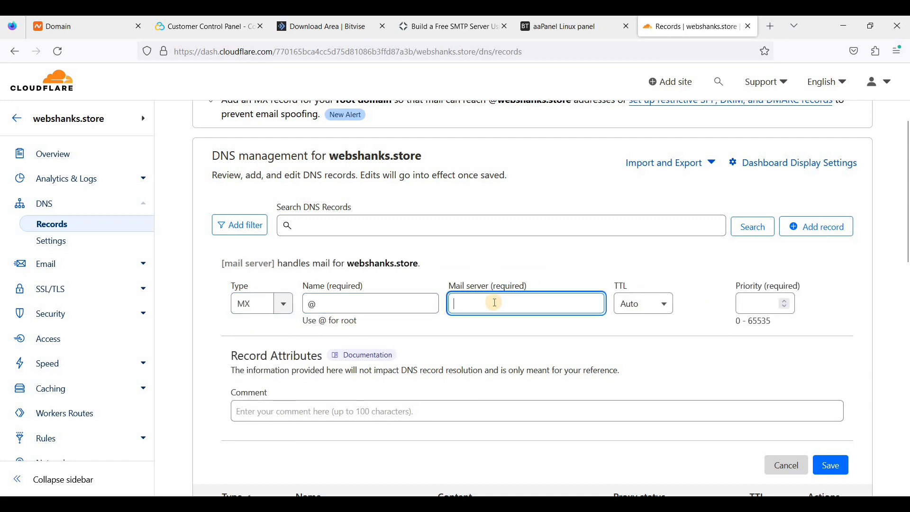
type("webshanks.store")
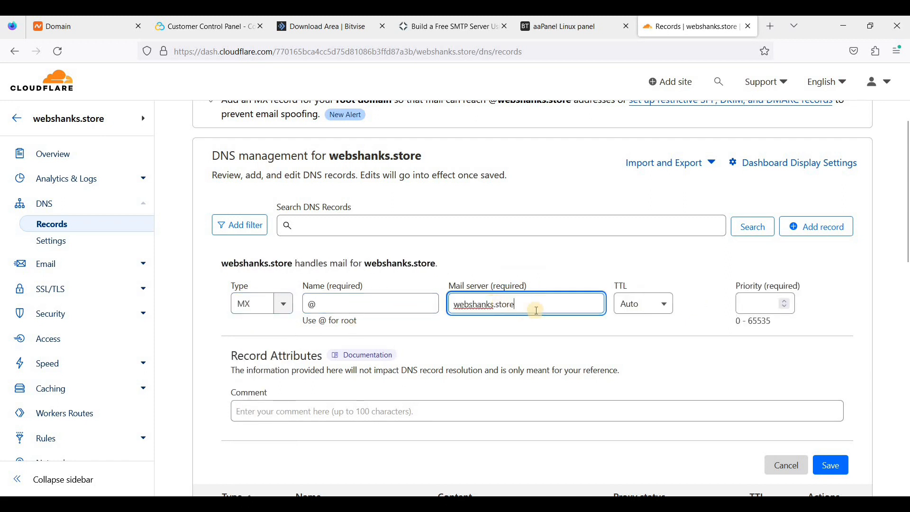
left_click(672, 306)
left_click(626, 311)
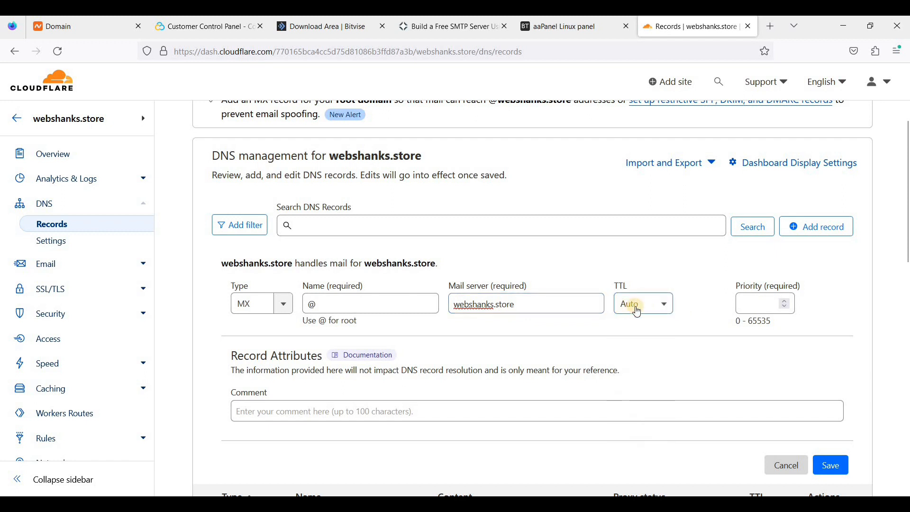
left_click(753, 308)
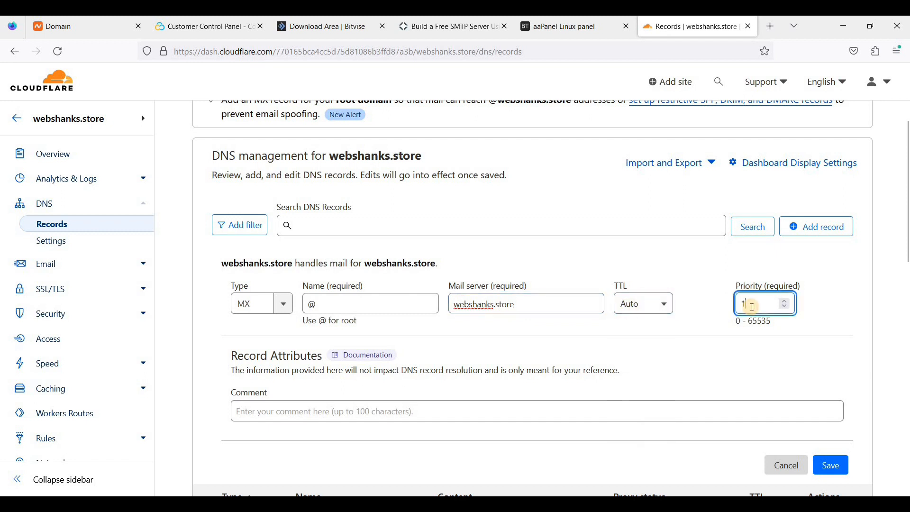
left_click(831, 466)
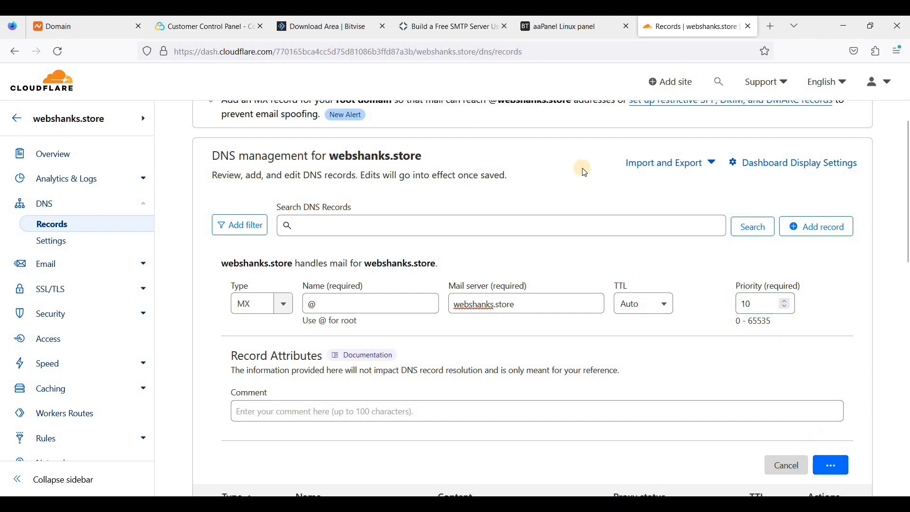
Copy the SPF TXT value v=spf1 a mx -all from aaPanel's required-records list.
left_click(524, 34)
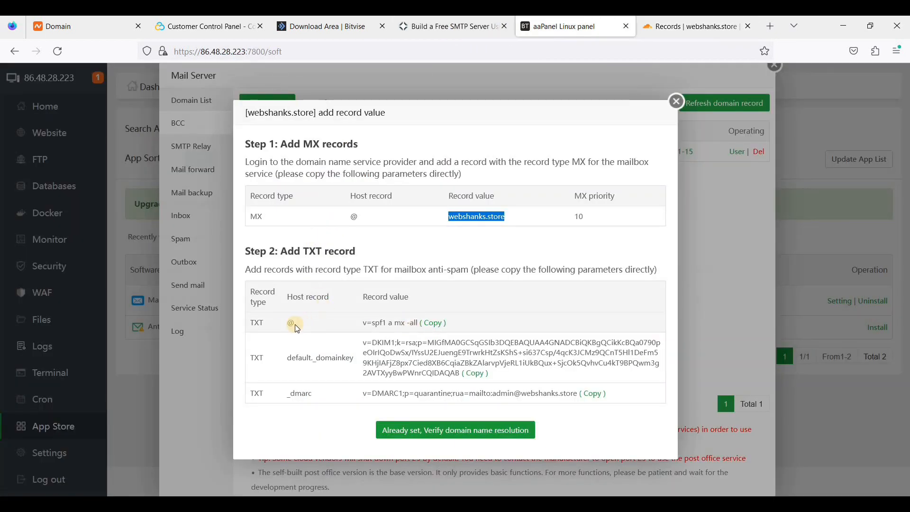
left_click(434, 324)
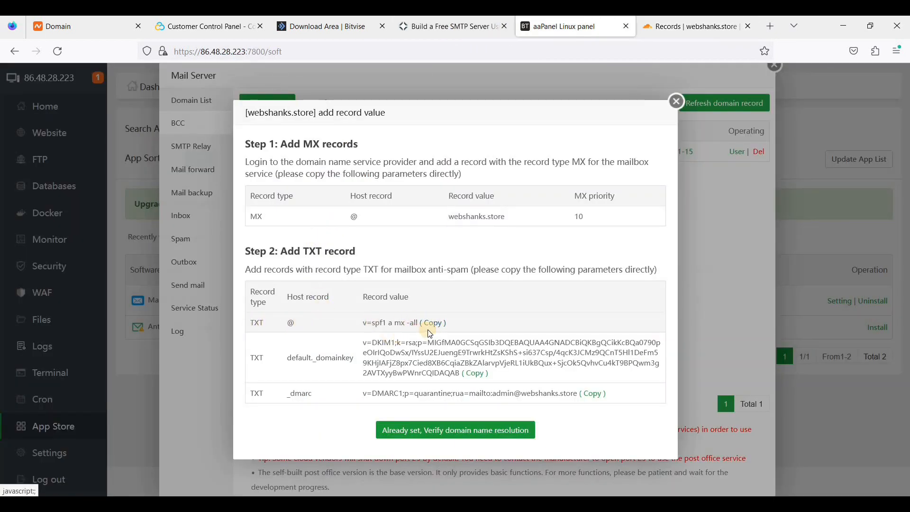
left_click(670, 31)
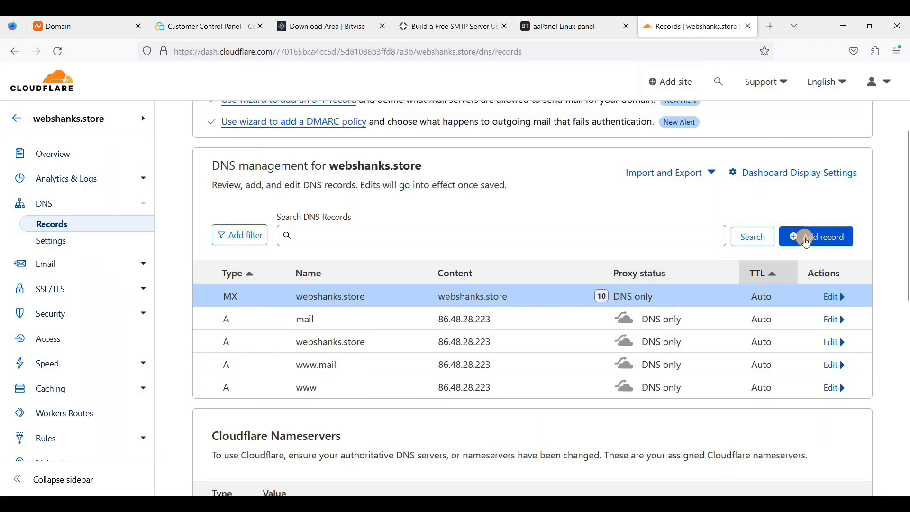
Start a new TXT record named @ with content v=spf1 a mx -all.
left_click(808, 242)
left_click(487, 316)
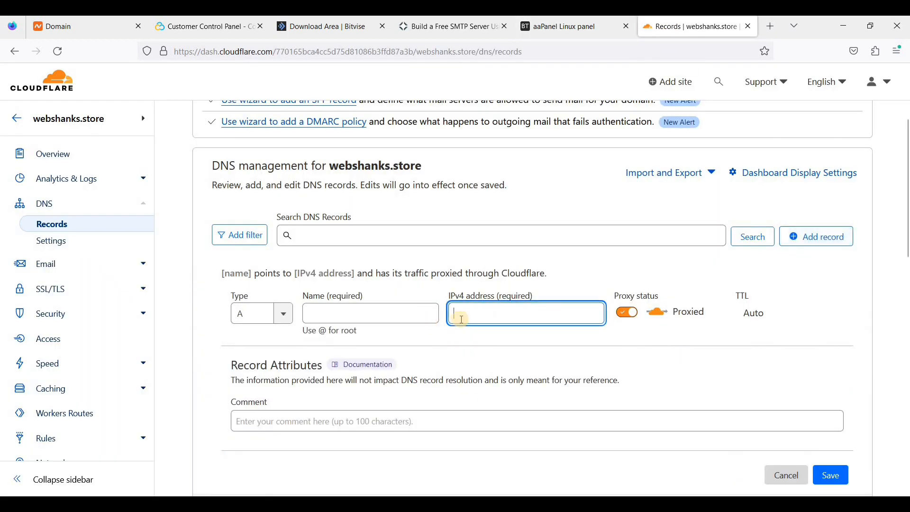
left_click(285, 313)
scroll(269, 403, "down", 5)
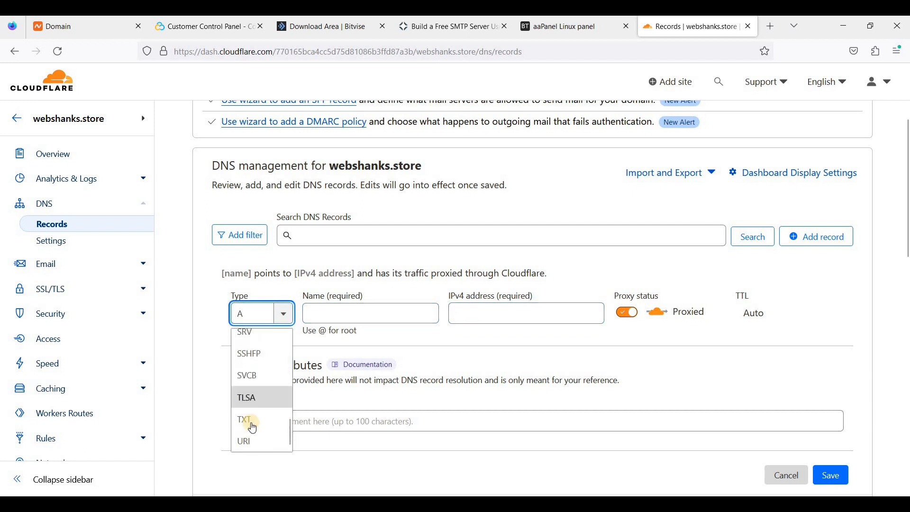
left_click(256, 416)
left_click(366, 316)
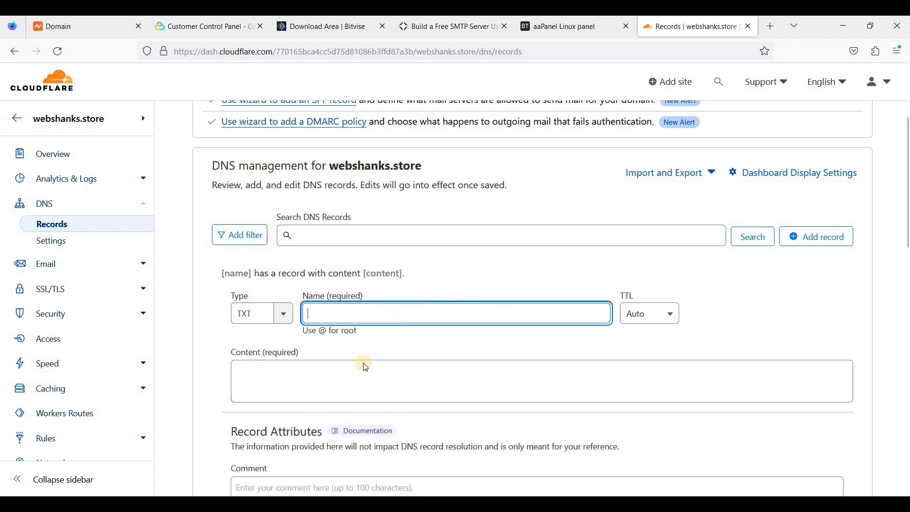
type("@")
left_click(347, 377)
type("v=spf1 a mx -all")
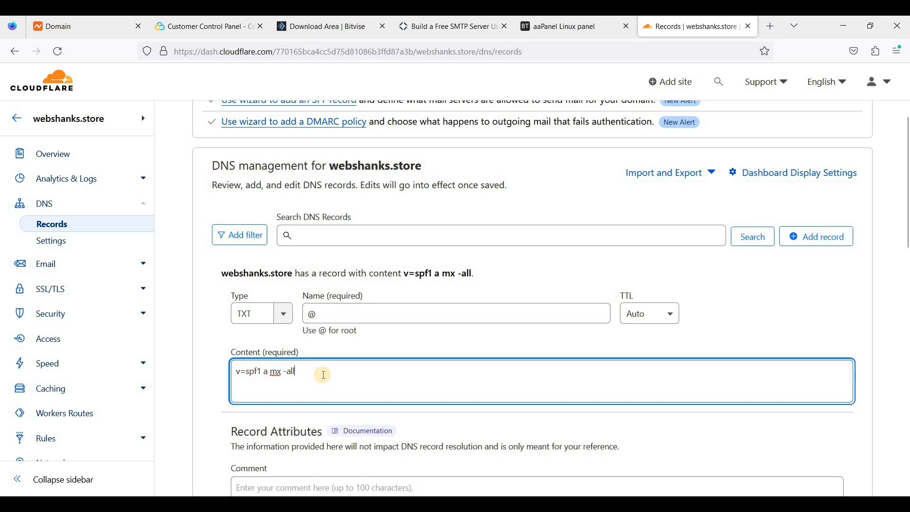
left_click_drag(223, 372, 297, 373)
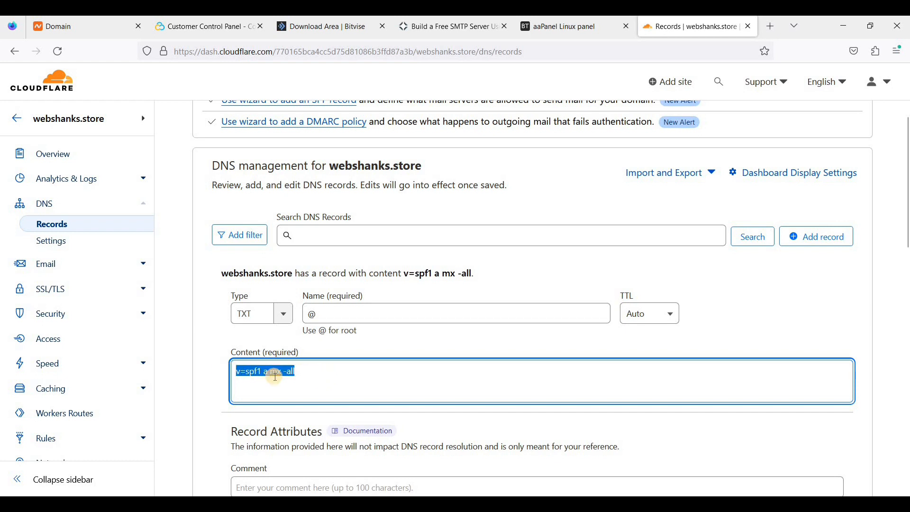
left_click(308, 376)
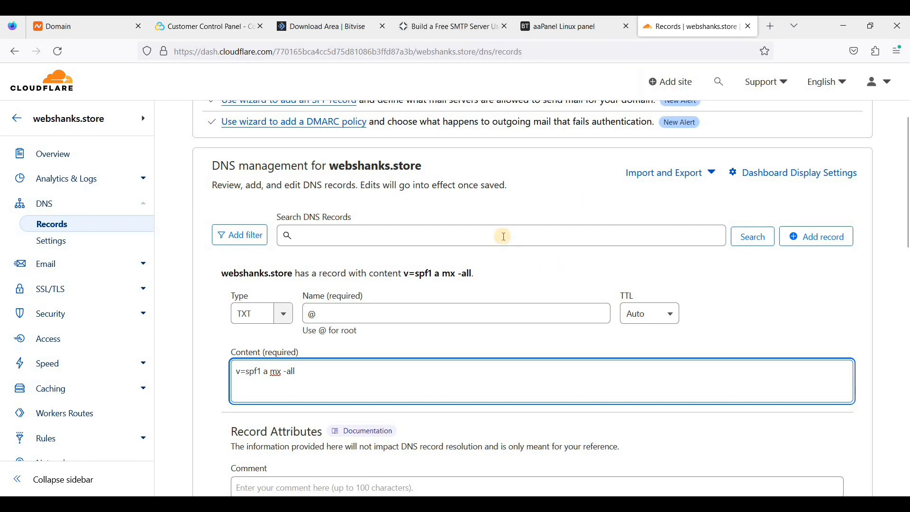
left_click(455, 27)
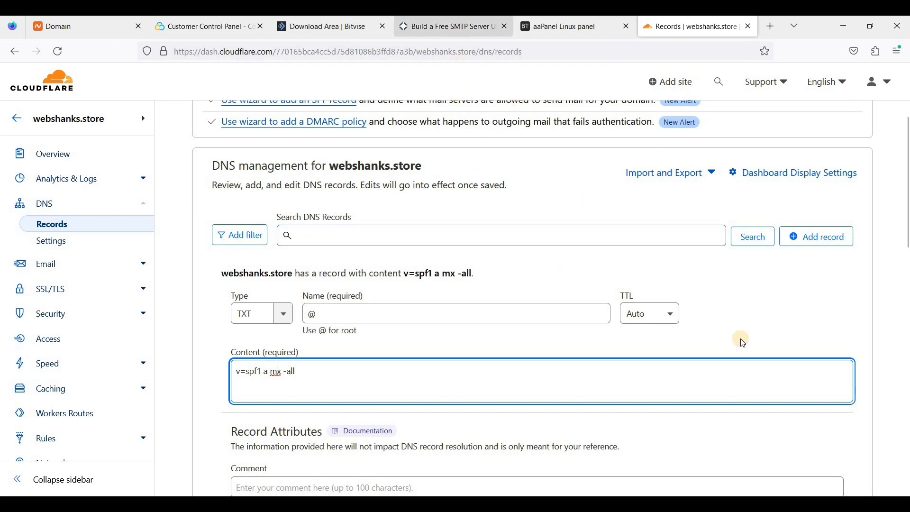
scroll(759, 343, "down", 20)
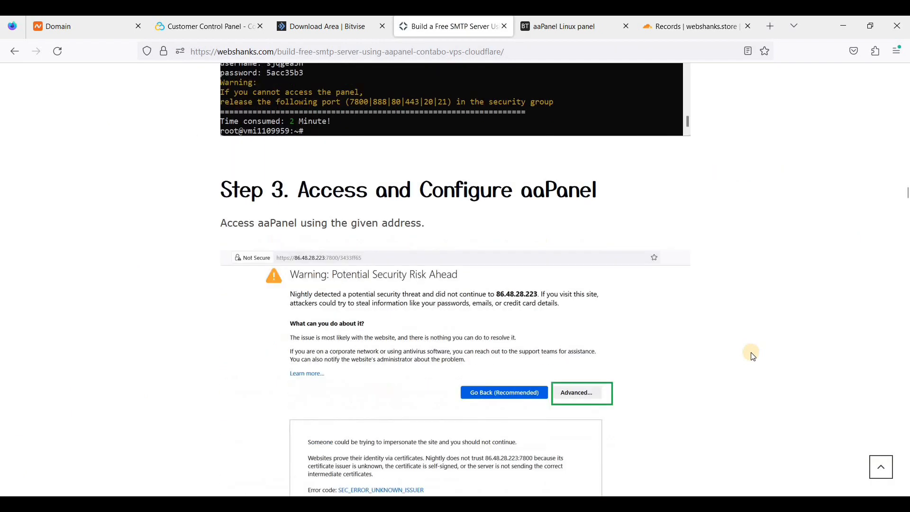
Copy the tutorial's Troubleshooting SPF value v=spf1 a mx ip6:<IPV6Address> ip4:<IPV4Address> -all.
scroll(753, 357, "down", 20)
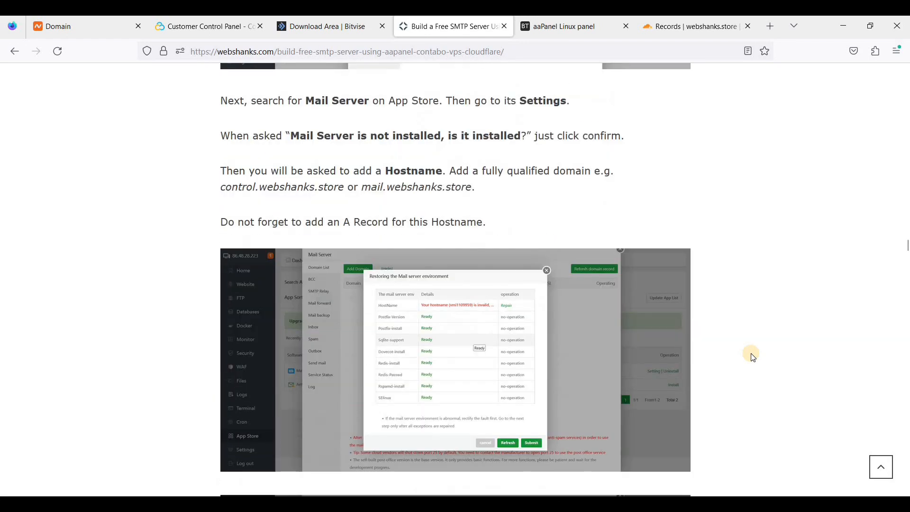
scroll(754, 357, "down", 20)
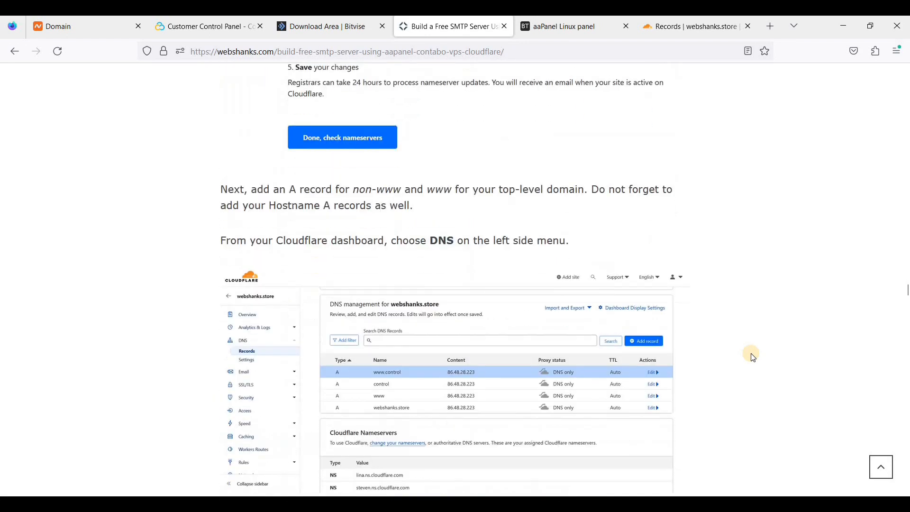
scroll(754, 357, "down", 20)
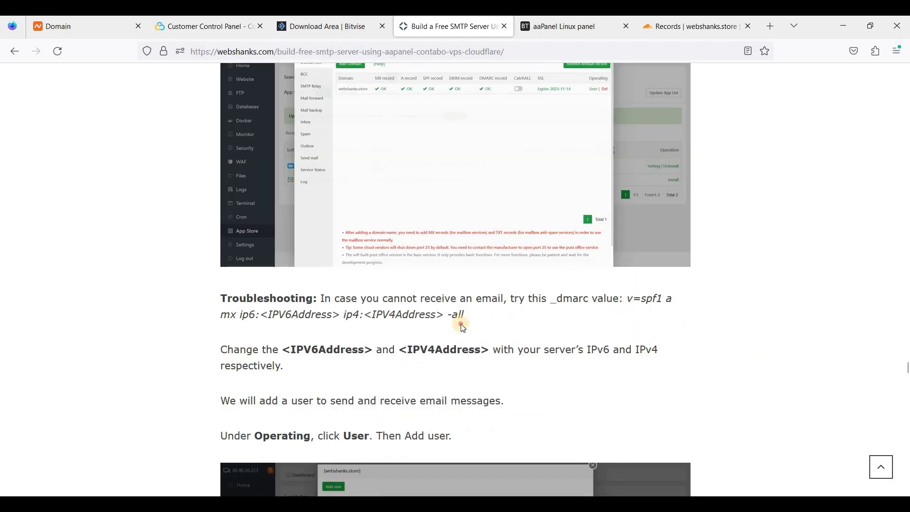
left_click_drag(462, 326, 468, 327)
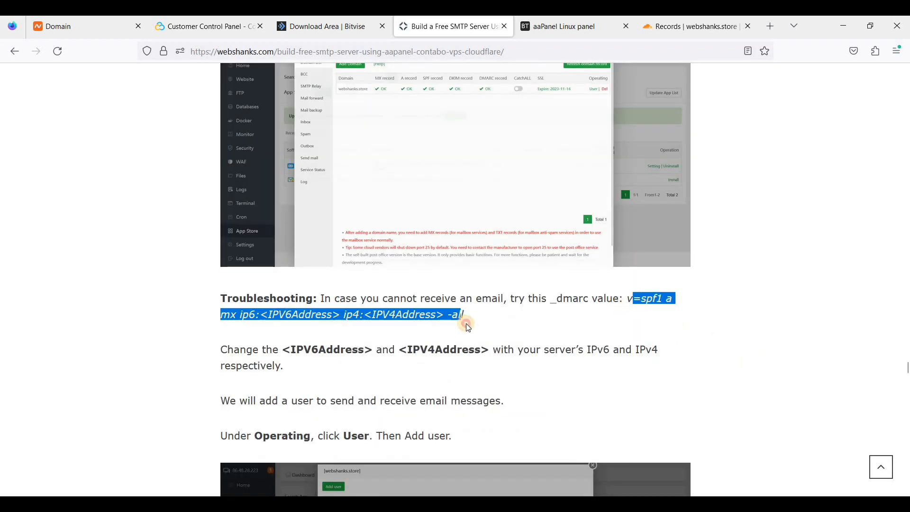
left_click(689, 31)
Replace the TXT content with the alternative SPF value containing ip6 and ip4 placeholders.
left_click_drag(214, 378, 321, 378)
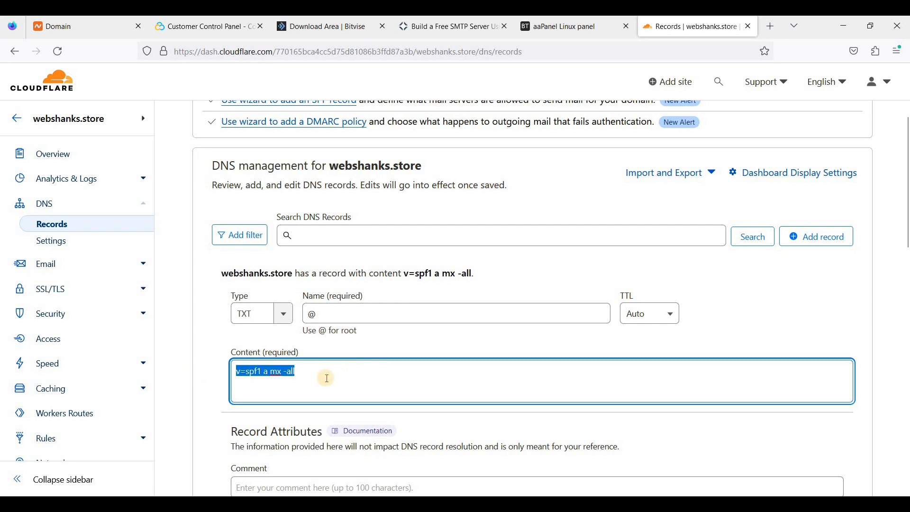
type("=spf1 a mx ip6:<IPV6Address> ip4:<IPV4Address> -all")
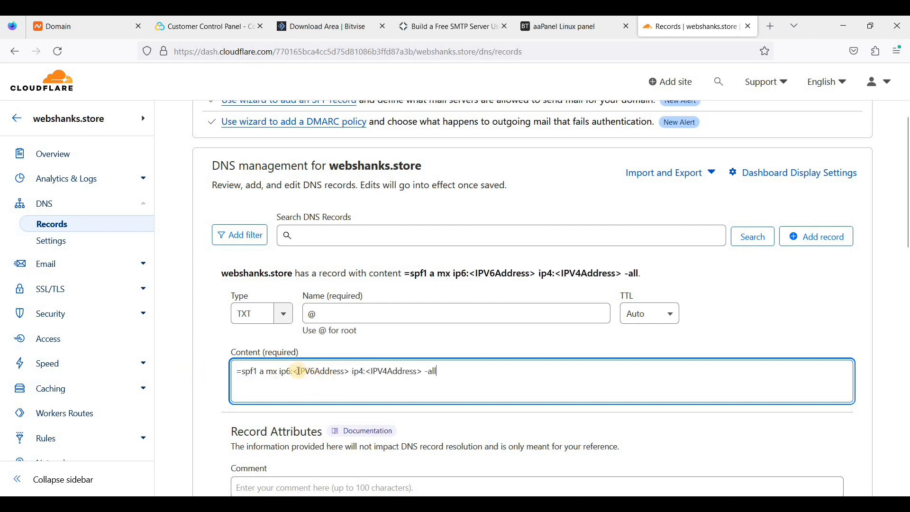
left_click_drag(324, 373, 325, 373)
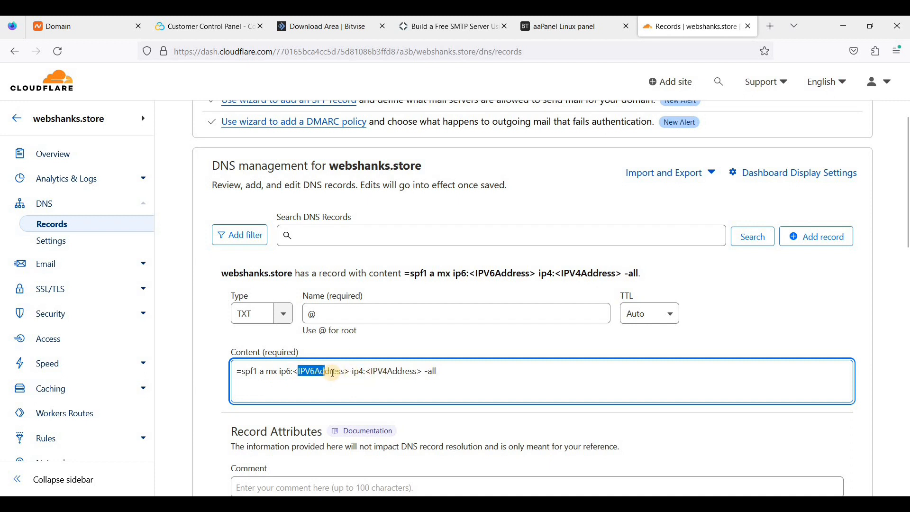
left_click(398, 372)
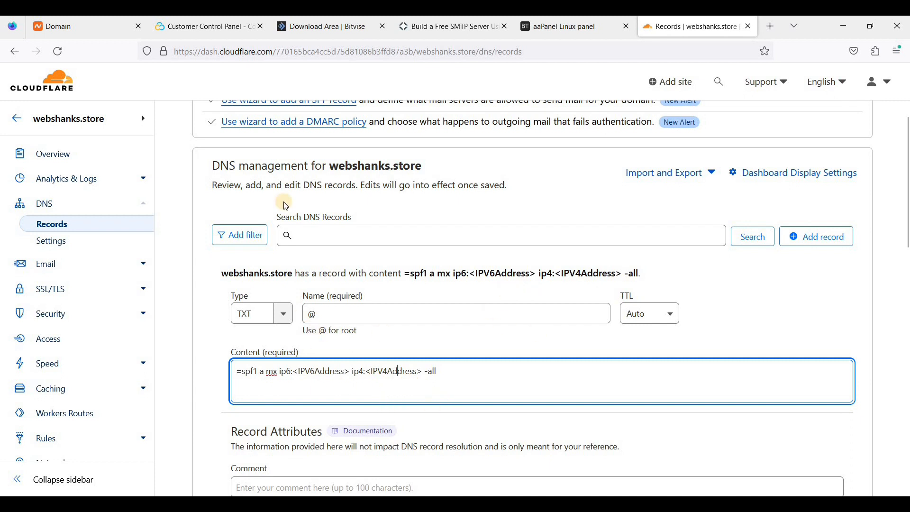
Fill the IPv4 placeholder with the server address 86.48.28.223 from Contabo's reverse DNS page.
left_click(224, 36)
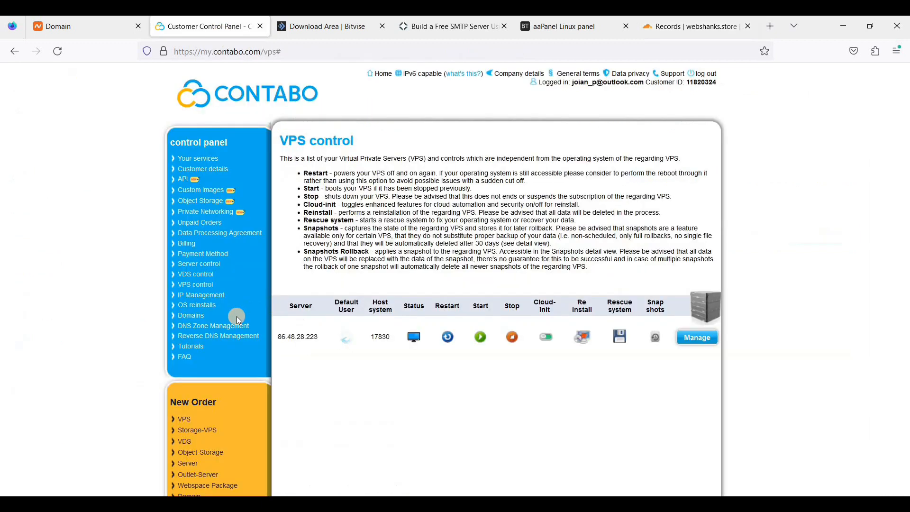
left_click(219, 339)
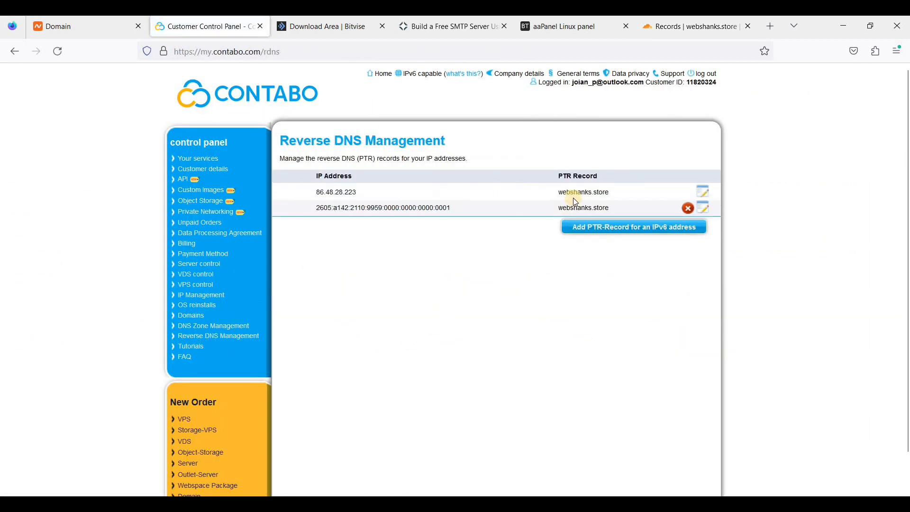
left_click_drag(317, 193, 356, 193)
key("ctrl+c")
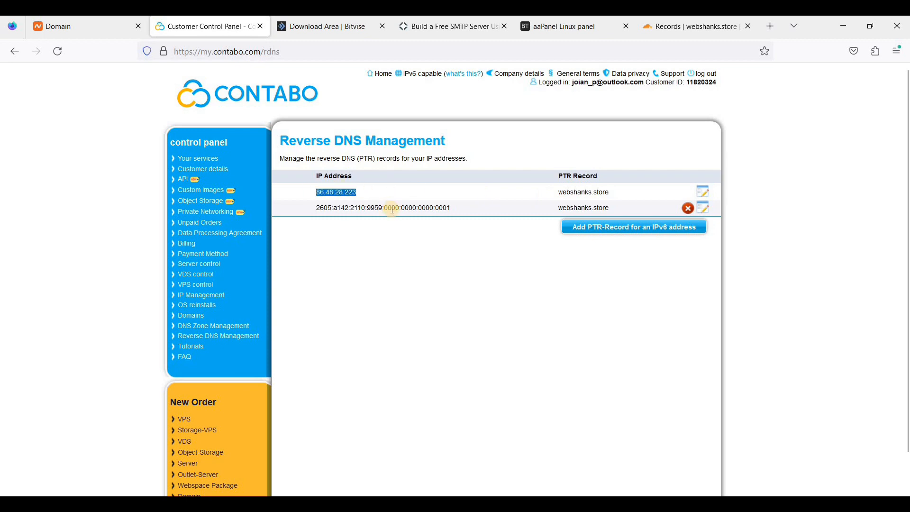
left_click(696, 29)
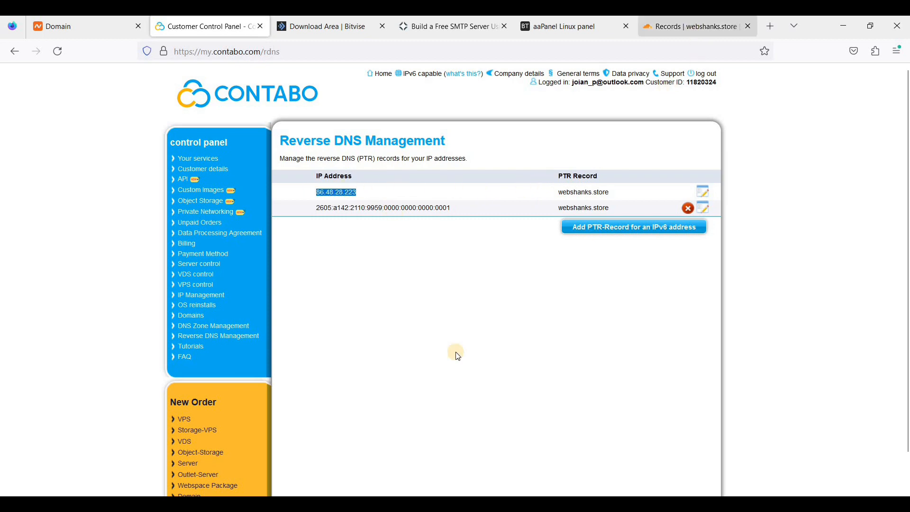
left_click_drag(370, 372, 422, 372)
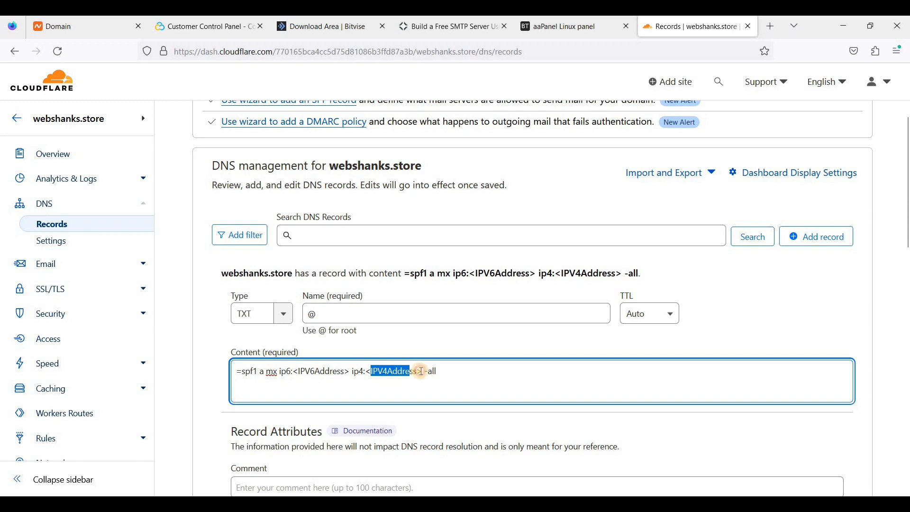
key("ctrl+v")
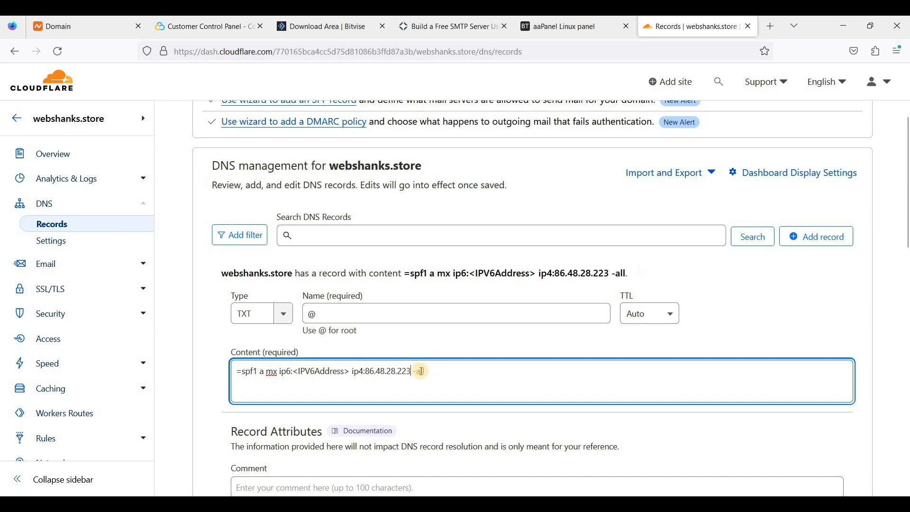
Fill the IPv6 placeholder with the server's address 2605:a142:2110:9959::1 and save the TXT record.
left_click(198, 38)
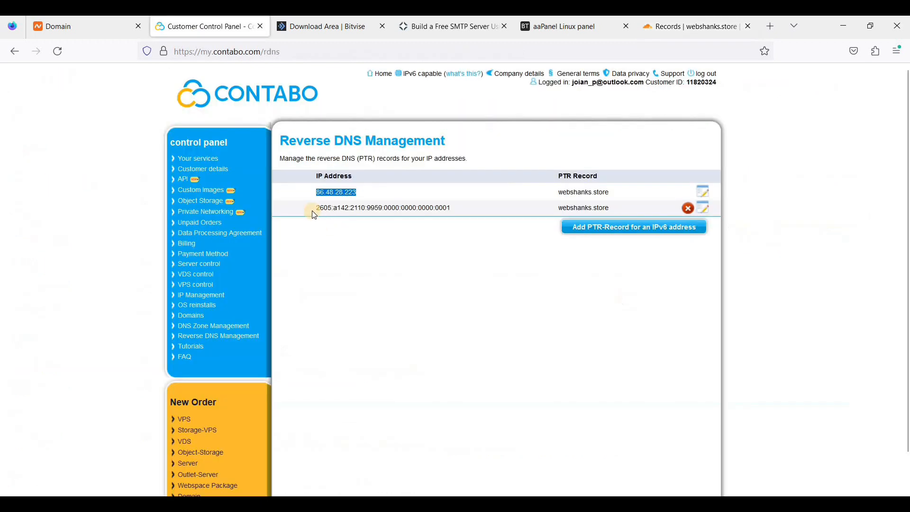
left_click_drag(312, 211, 459, 211)
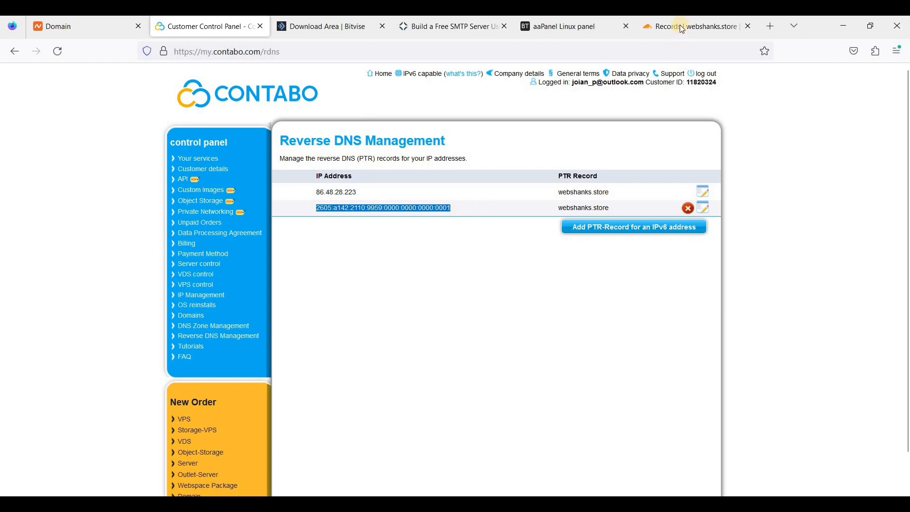
left_click(678, 28)
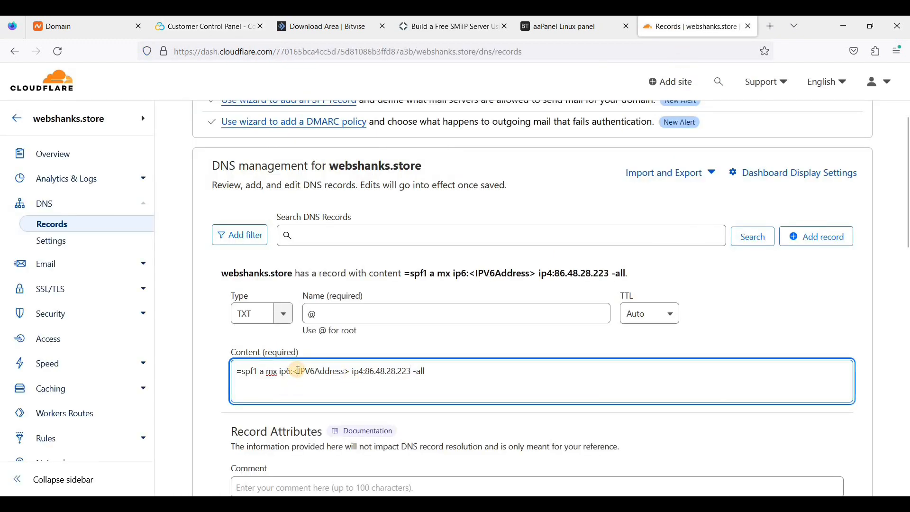
left_click_drag(293, 372, 349, 370)
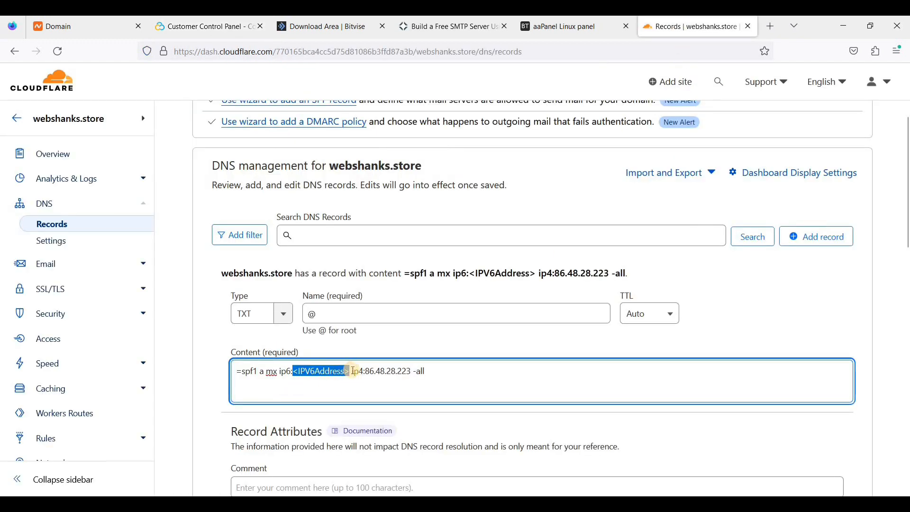
type("2605:a142:2110:9959:0000:0000:0000:0001")
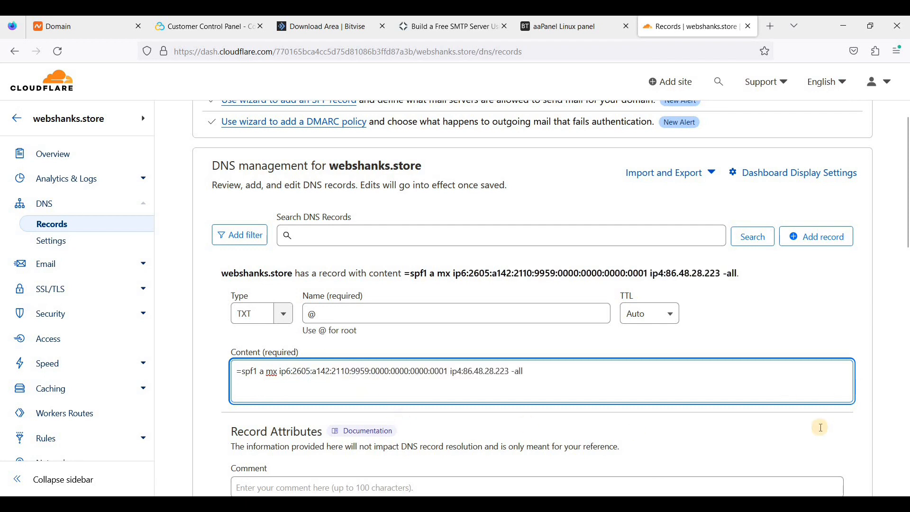
scroll(828, 455, "down", 2)
left_click(836, 484)
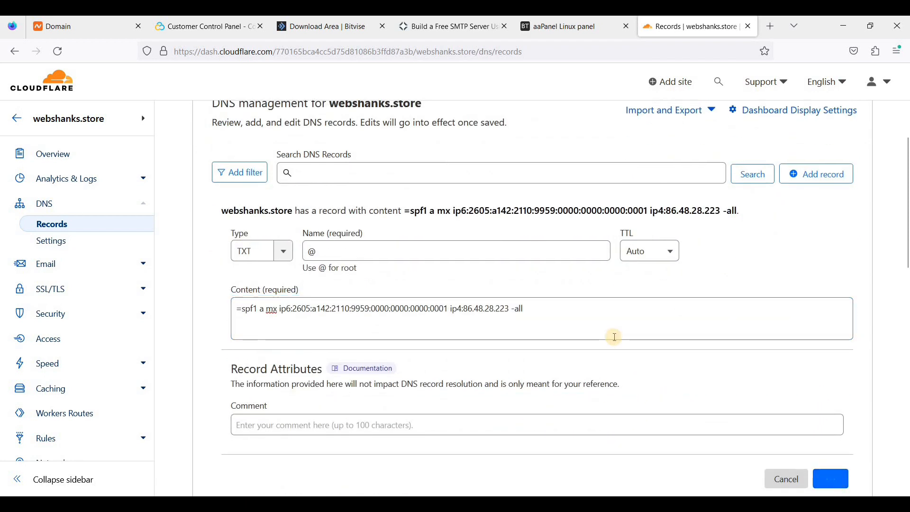
left_click(221, 33)
left_click(664, 187)
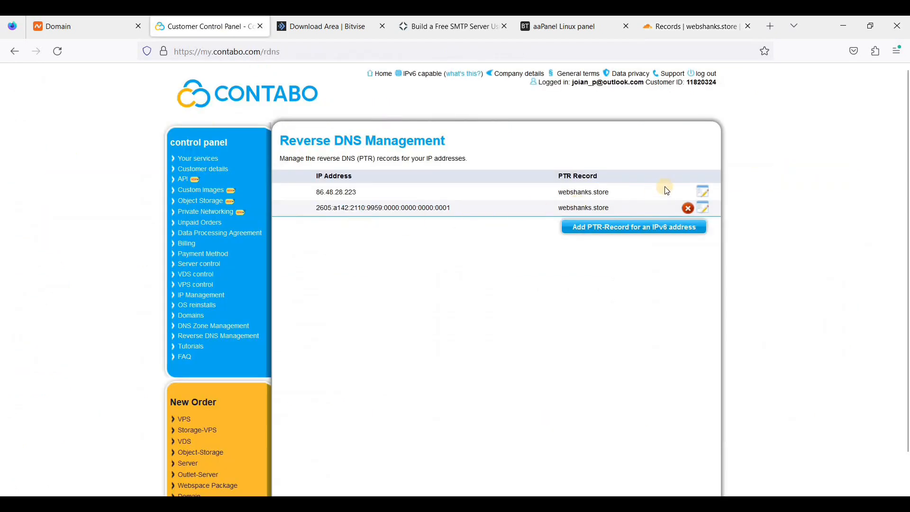
left_click_drag(587, 177, 606, 178)
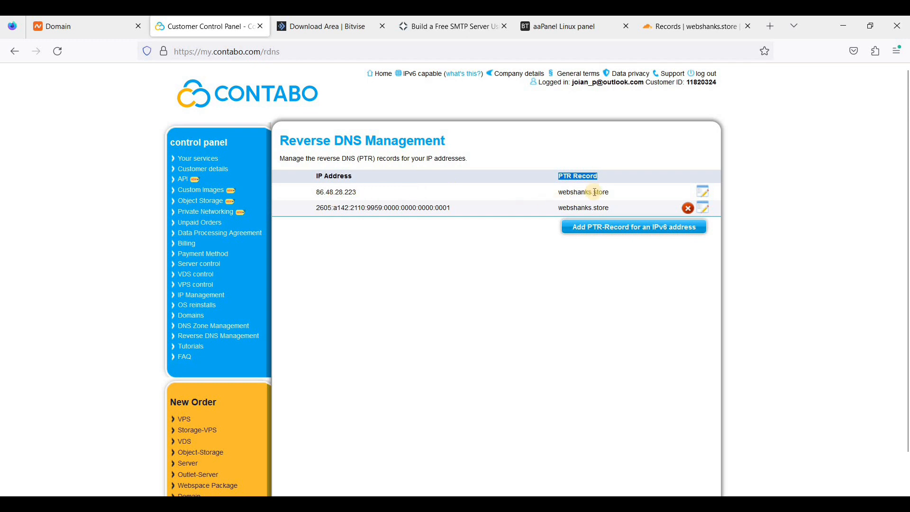
left_click(563, 193)
left_click_drag(628, 193, 630, 195)
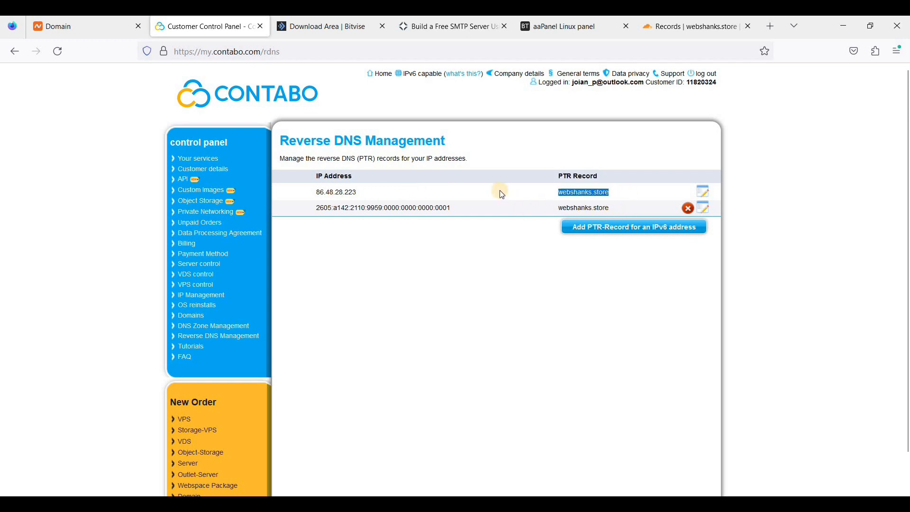
left_click_drag(369, 191, 345, 205)
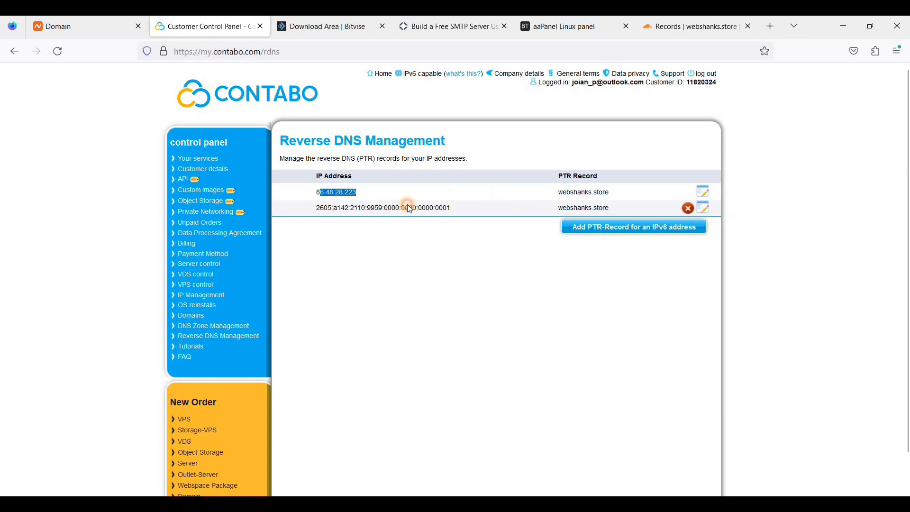
left_click_drag(408, 209, 334, 208)
left_click(670, 26)
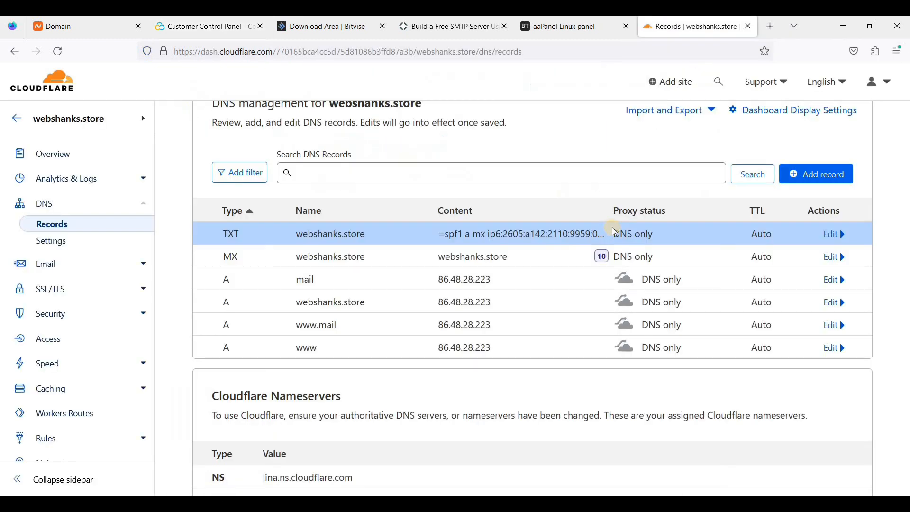
Start a new Cloudflare TXT record named default._domainkey, copied from aaPanel.
left_click(548, 30)
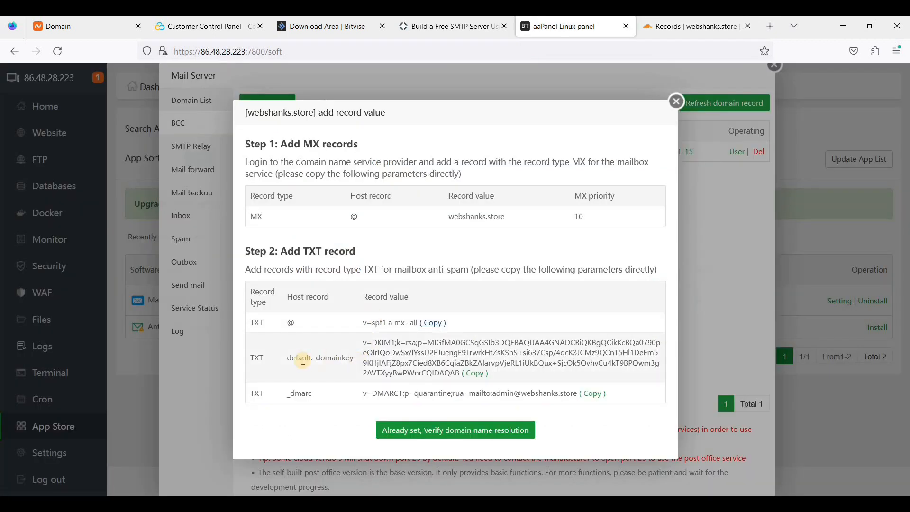
triple_click(354, 357)
key("ctrl+c")
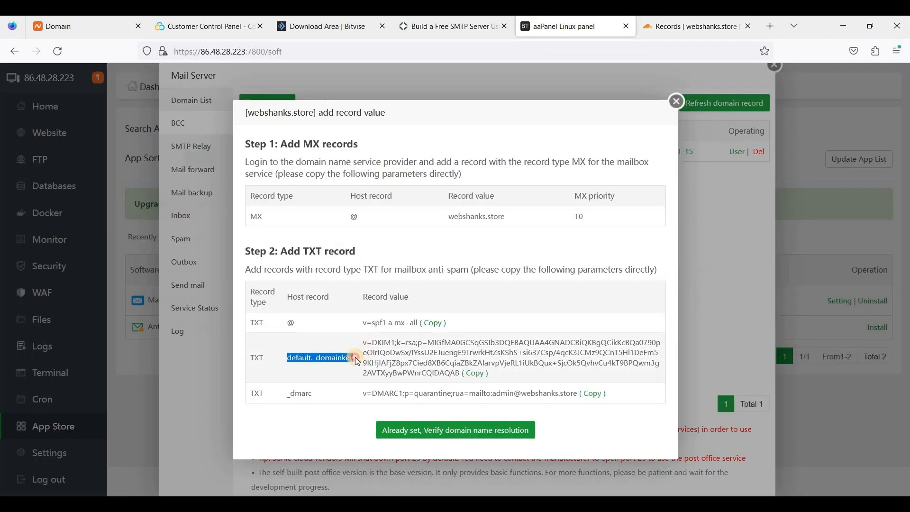
left_click(697, 29)
left_click(803, 180)
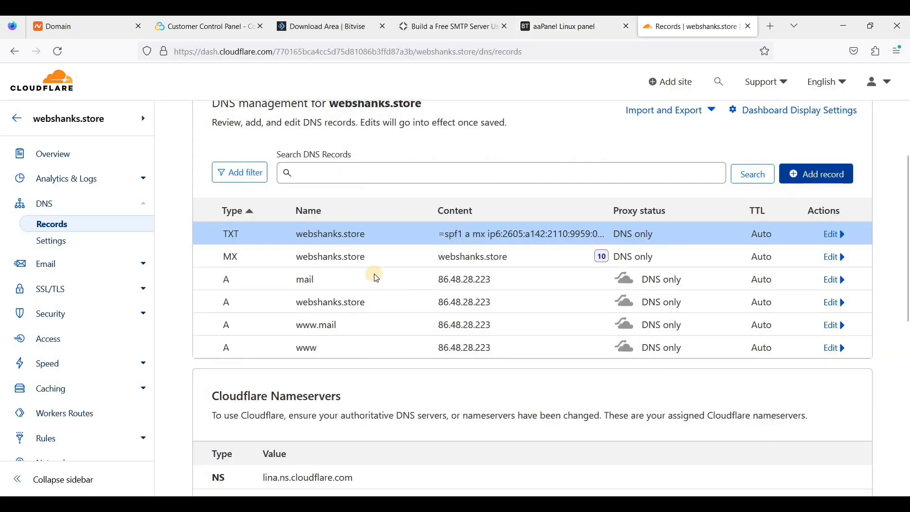
left_click(285, 251)
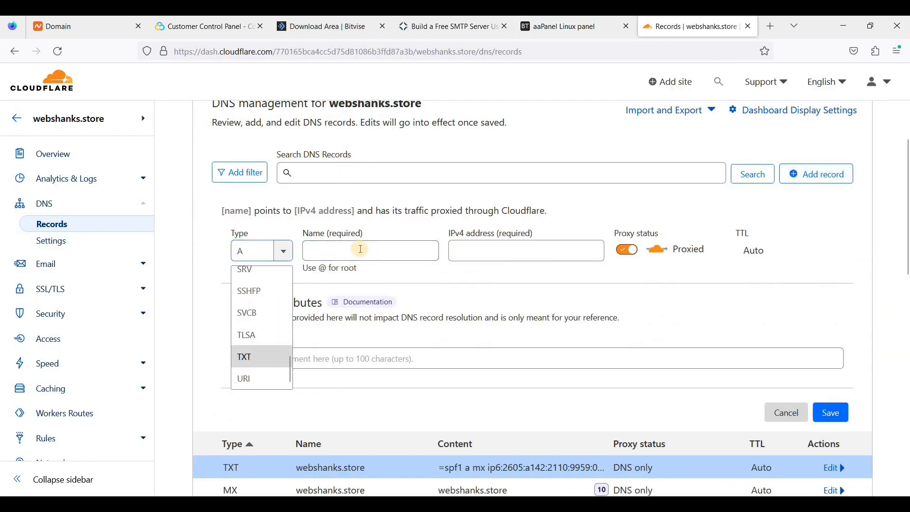
left_click(261, 356)
left_click(531, 252)
key("ctrl+v")
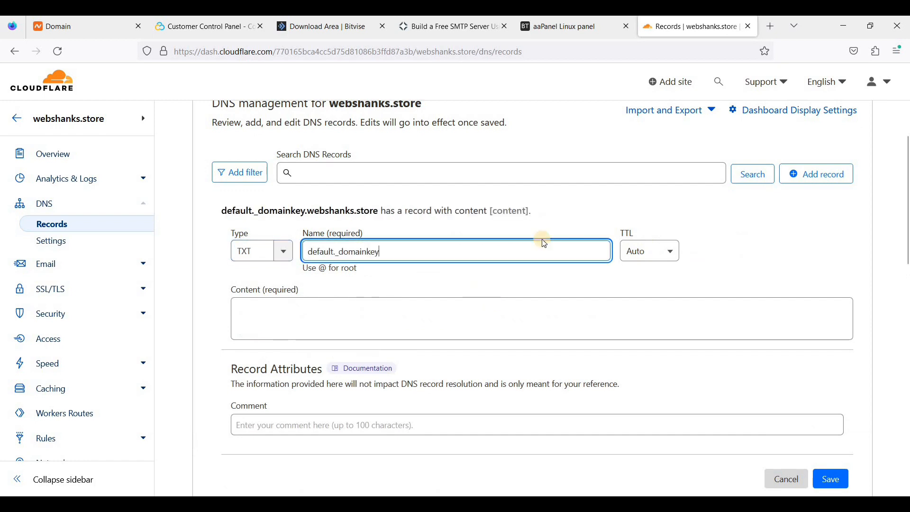
Paste the DKIM key from aaPanel as the record content and save it.
left_click(536, 38)
left_click(475, 373)
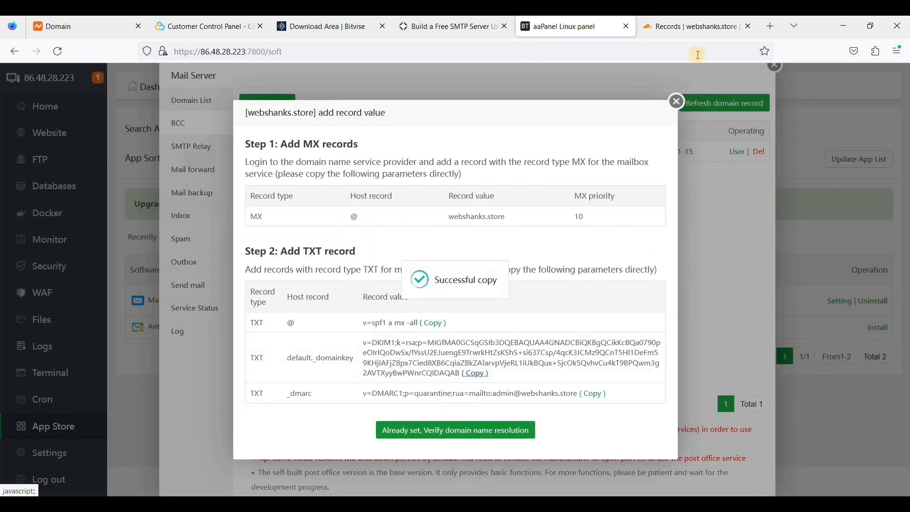
left_click(691, 27)
left_click(308, 315)
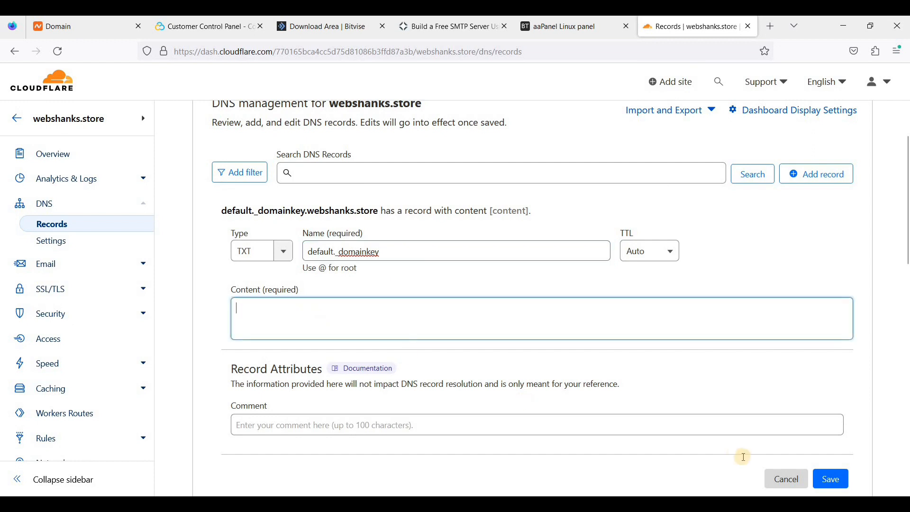
type("v=DKIM1;k=rsa;p=MIGfMA0GCSqGSIb3DQEBAQUAA4GNADCBiQKBgQCikKcBQa0790peOIrIQoDwSx/IYssU2EJuengE9TrwrkHtZsKShS+si637Csp/4qcK3JCMz9QCnT5Hl1DeFm59KHjlAFjZ8px7Cied8XB6CqiaZBkZAlarvpVjeRL1iUkBQux+SjcOk5QvhvCu4kT9BPQwm3g2AVTXyyBwPWnrCQIDAQAB")
scroll(846, 438, "down", 1)
left_click(831, 445)
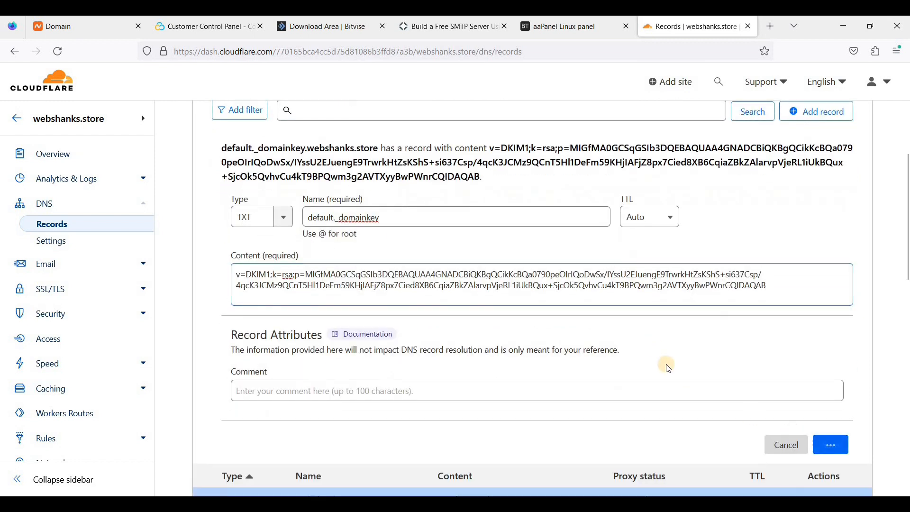
Copy the _dmarc host name from aaPanel's mail record values.
left_click(562, 27)
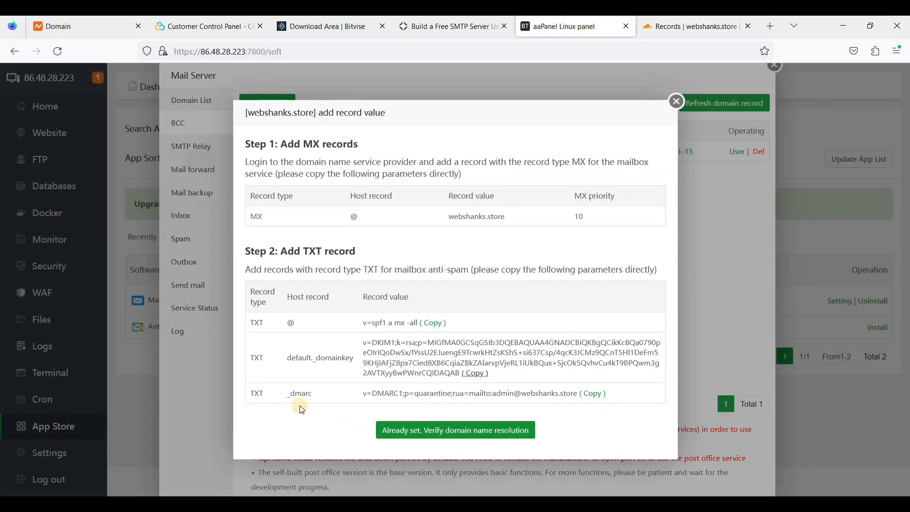
double_click(304, 393)
key("ctrl+c")
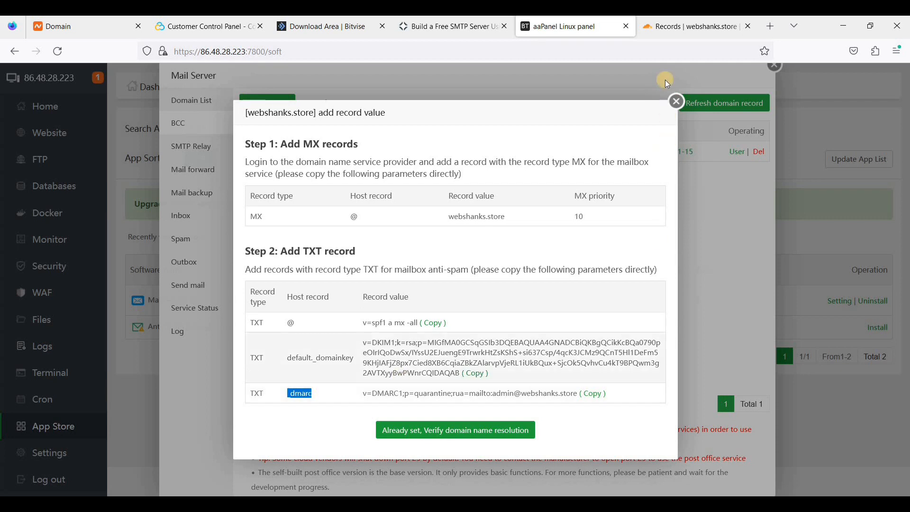
left_click(665, 30)
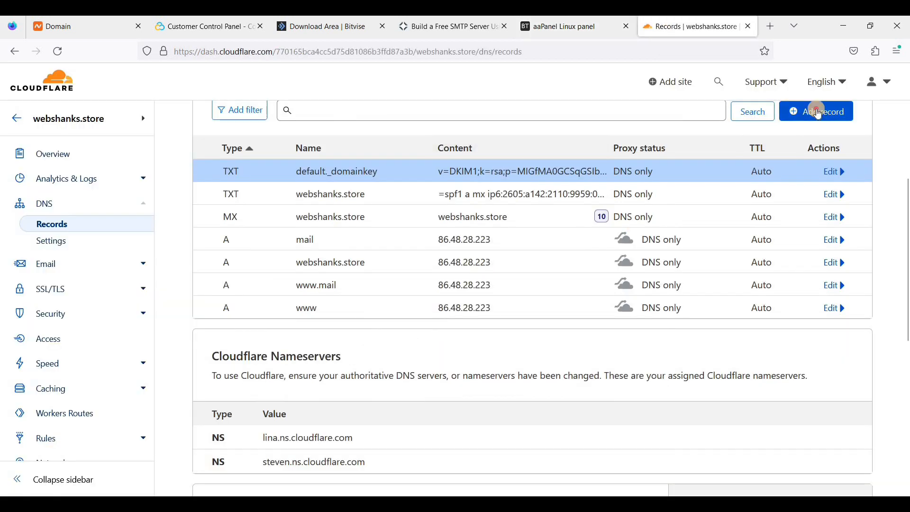
Start a new Cloudflare TXT record named _dmarc.
left_click(817, 112)
left_click(279, 193)
scroll(255, 239, "down", 8)
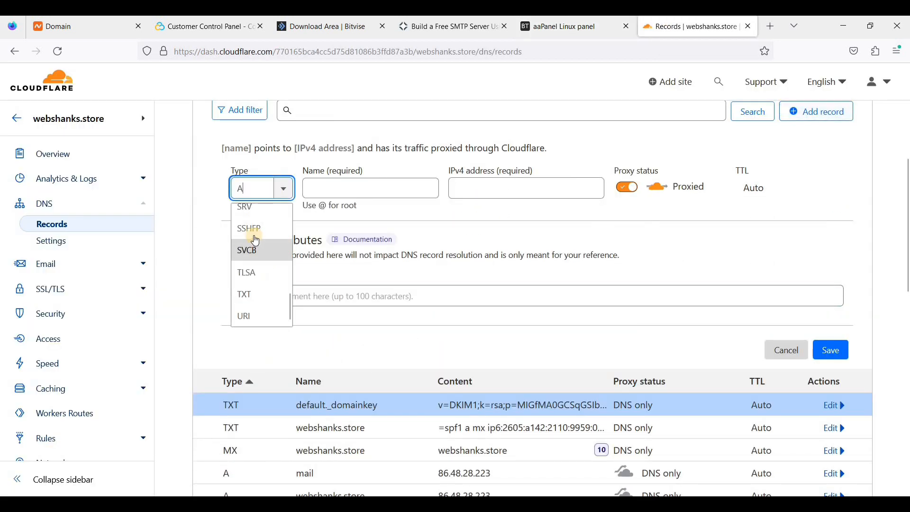
key("Return")
key("Tab")
key("ctrl+v")
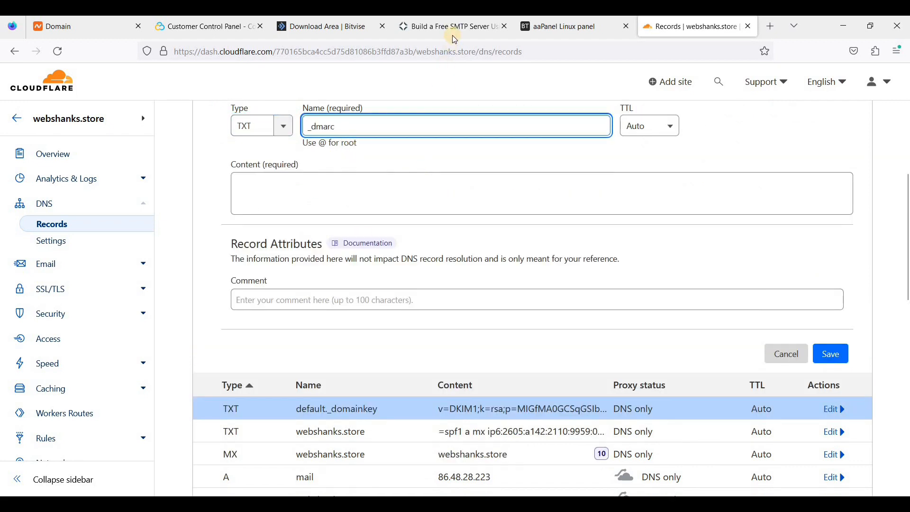
Paste the DMARC policy from aaPanel as the content and save the record.
key("ctrl+shift+Tab")
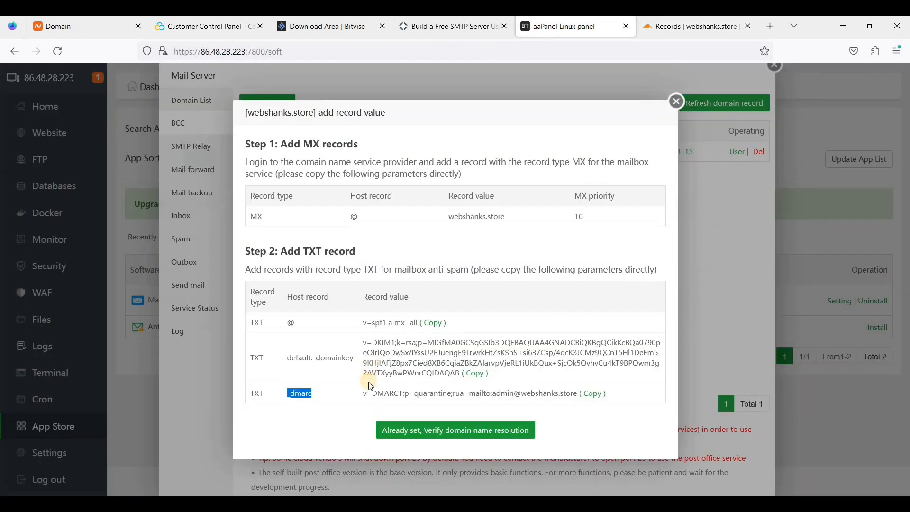
left_click(596, 400)
key("ctrl+Tab")
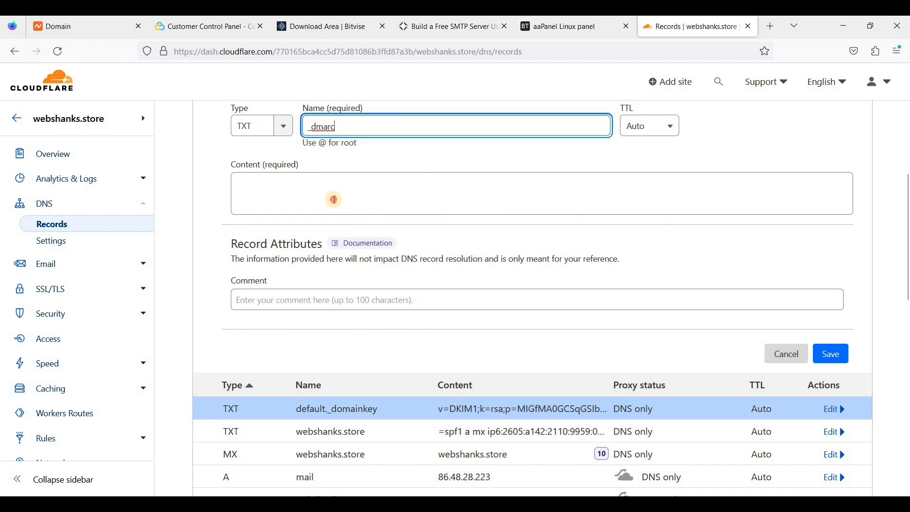
left_click(334, 200)
key("ctrl+v")
left_click(833, 355)
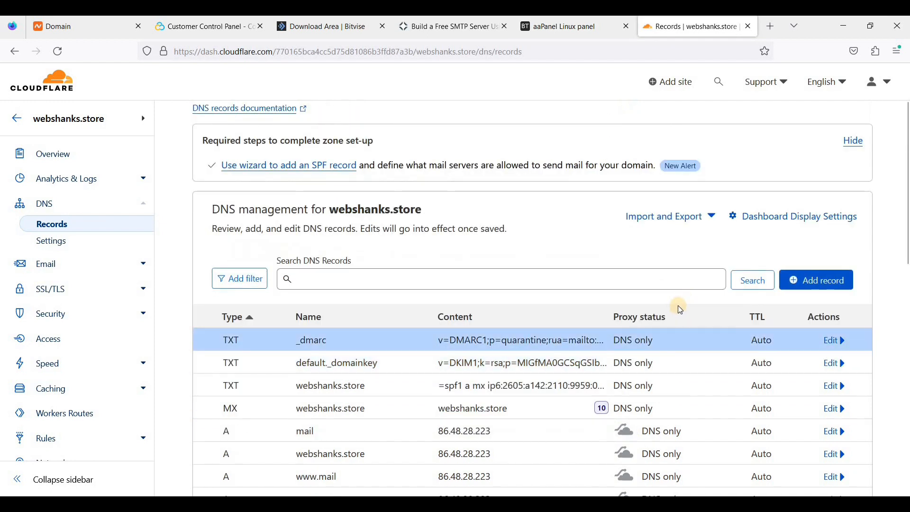
Compare Cloudflare's saved records against aaPanel's required DNS record values.
scroll(678, 305, "down", 3)
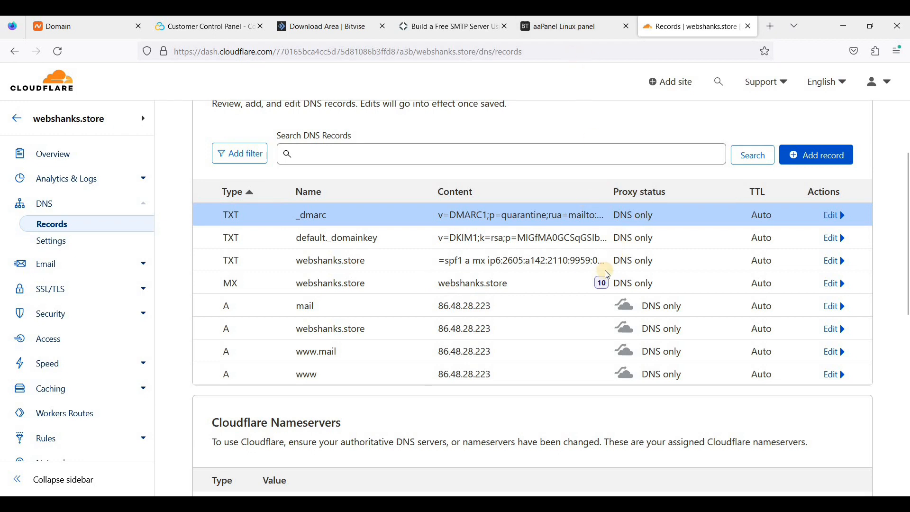
scroll(621, 66, "up", 2)
left_click(576, 29)
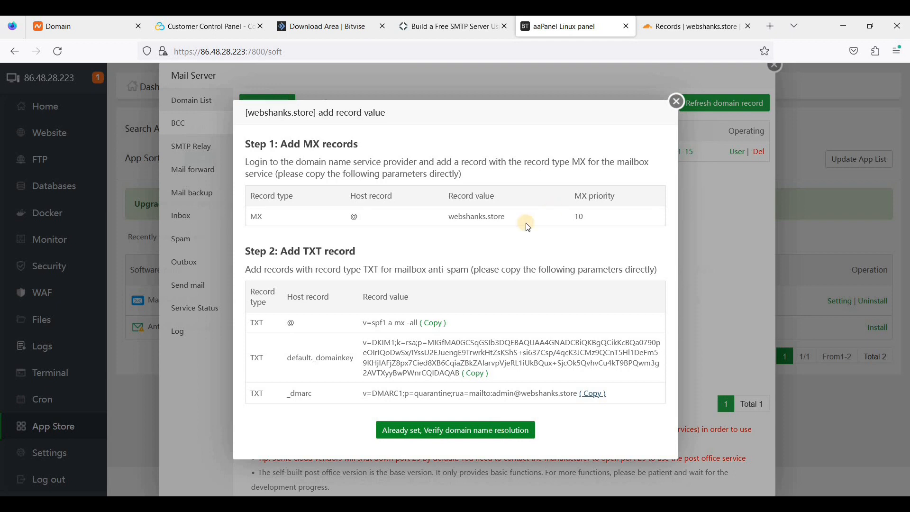
key("ctrl+Tab")
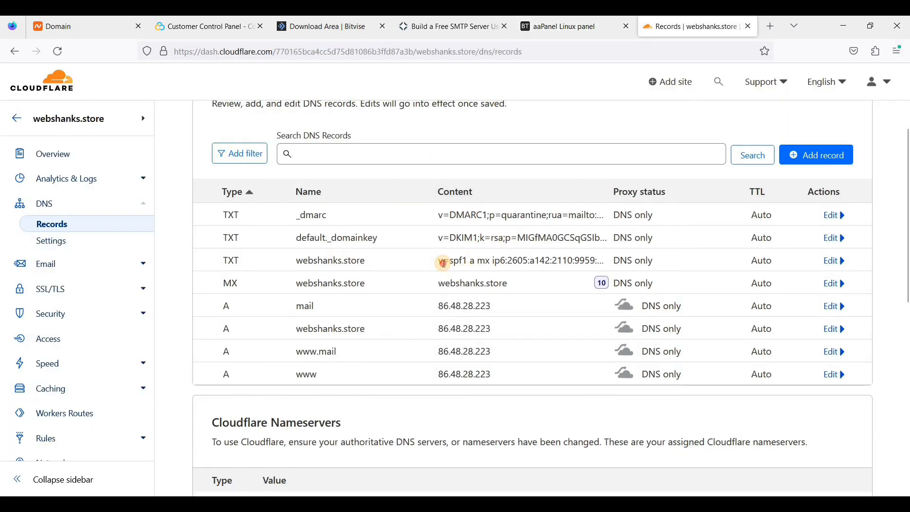
Check the tutorial's SPF value, then verify webshanks.store's MX, A, SPF, DKIM and DMARC records.
left_click(453, 29)
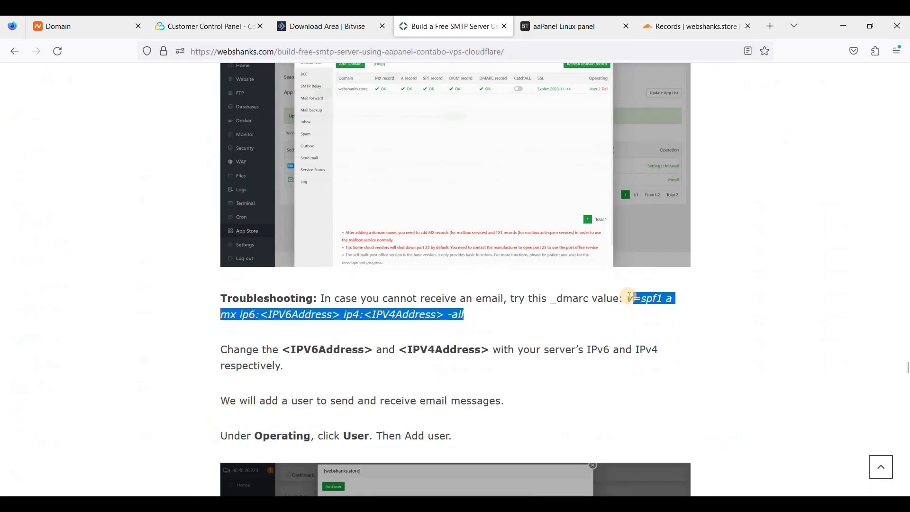
left_click(627, 299)
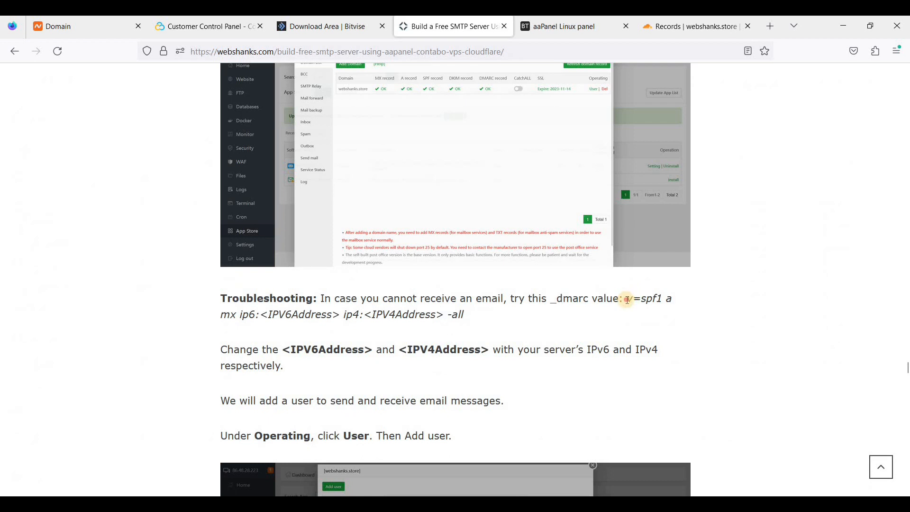
left_click(468, 315, "shift")
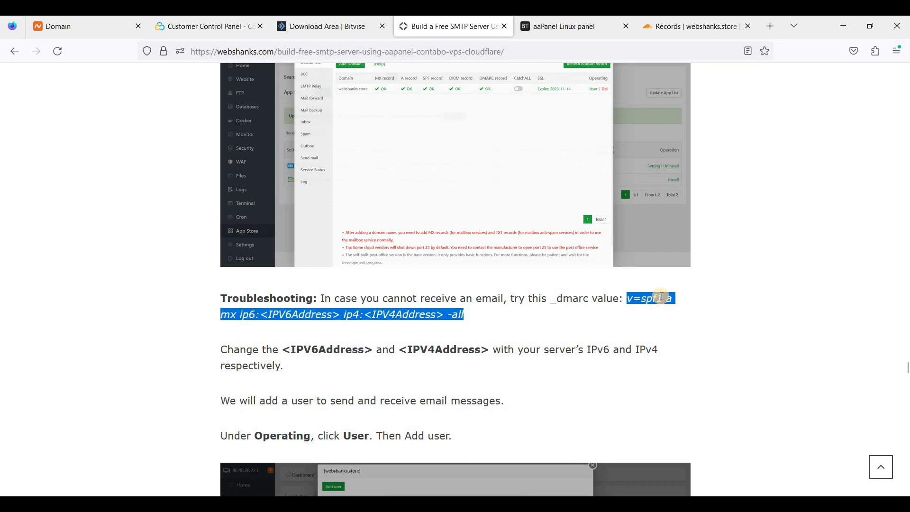
left_click(603, 36)
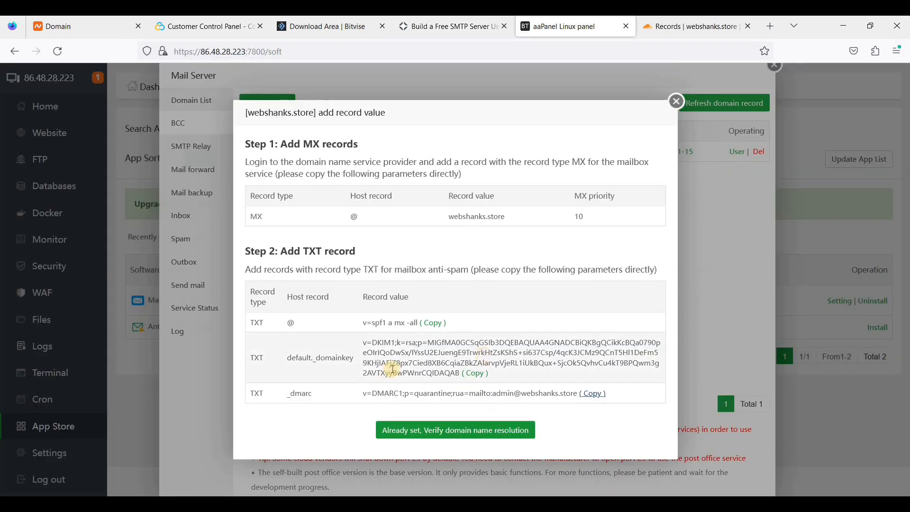
left_click(441, 431)
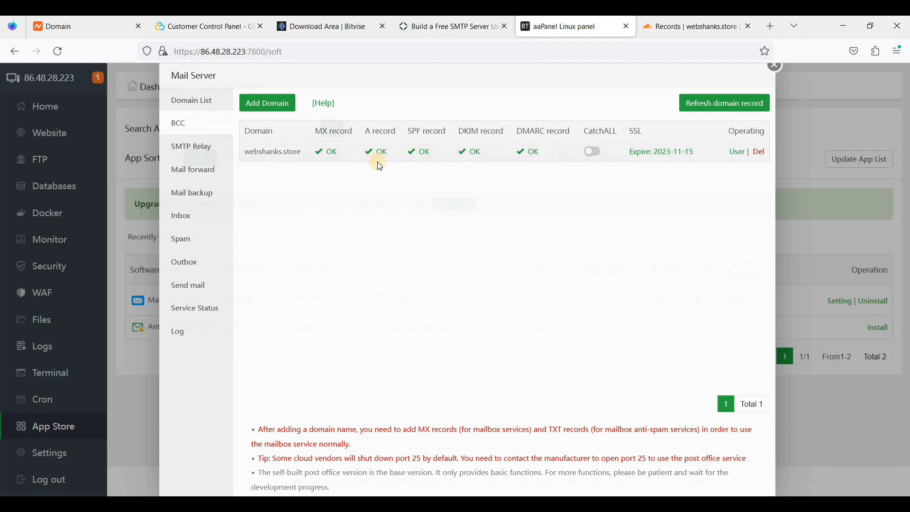
Open webshanks.store's mailbox users and look over the POP, IMAP and SMTP server details.
left_click(738, 154)
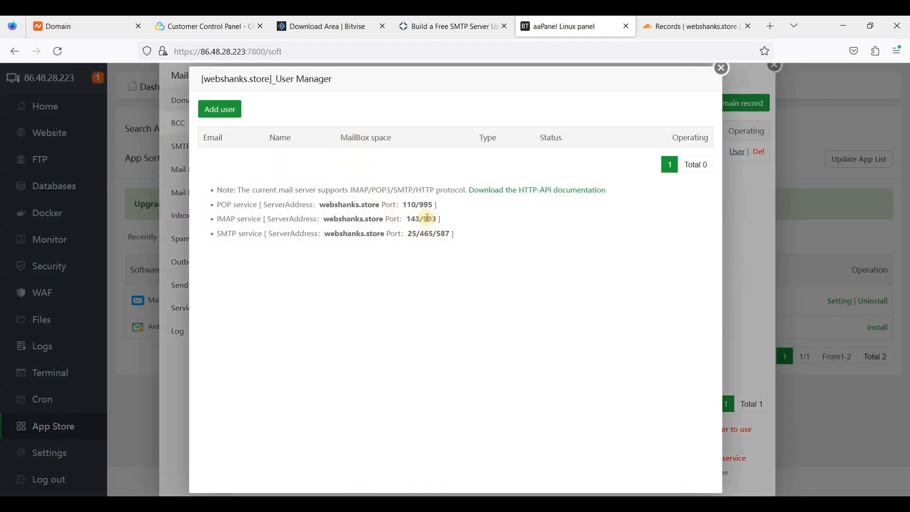
left_click_drag(220, 204, 469, 255)
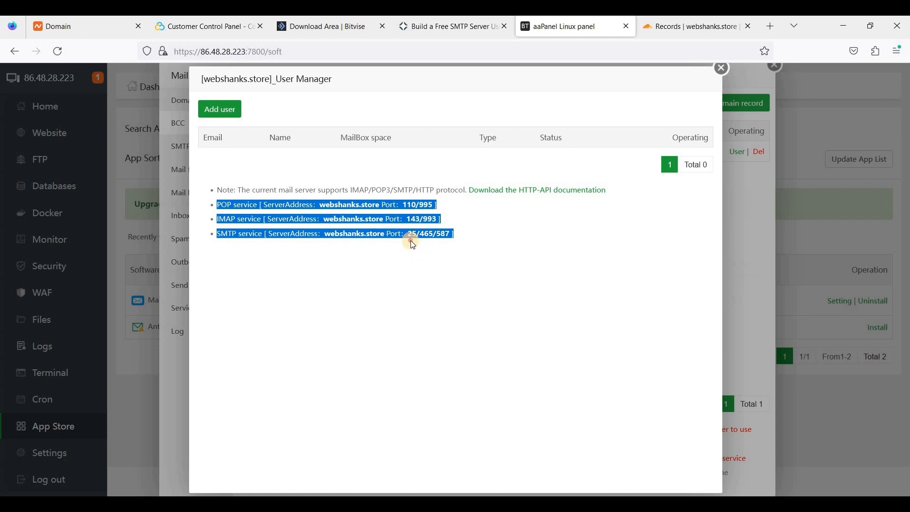
left_click(397, 194)
Add a 5 GB mailbox user with its name, address and pasted password.
left_click(221, 109)
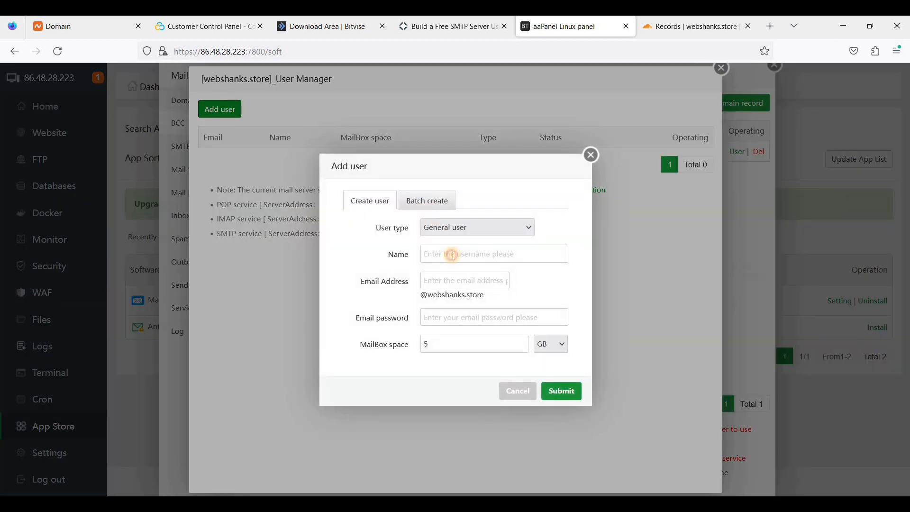
left_click(453, 256)
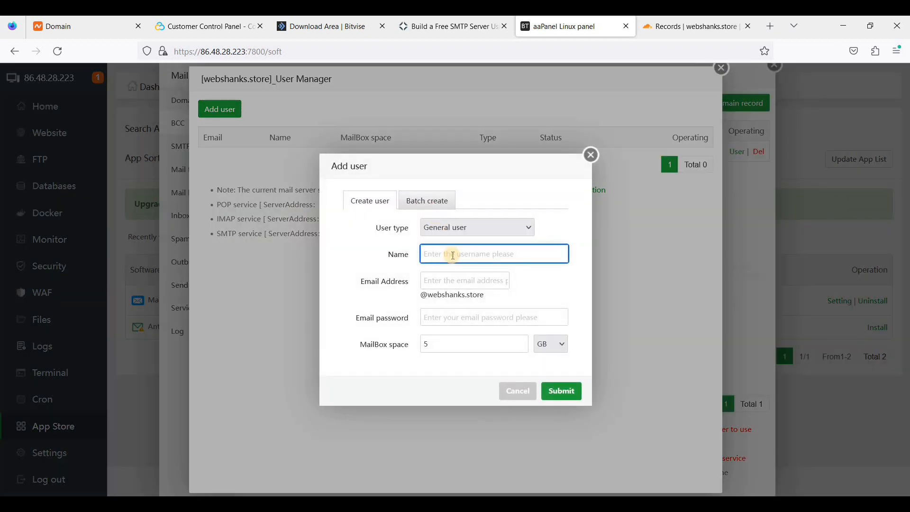
type("Tony")
left_click(451, 278)
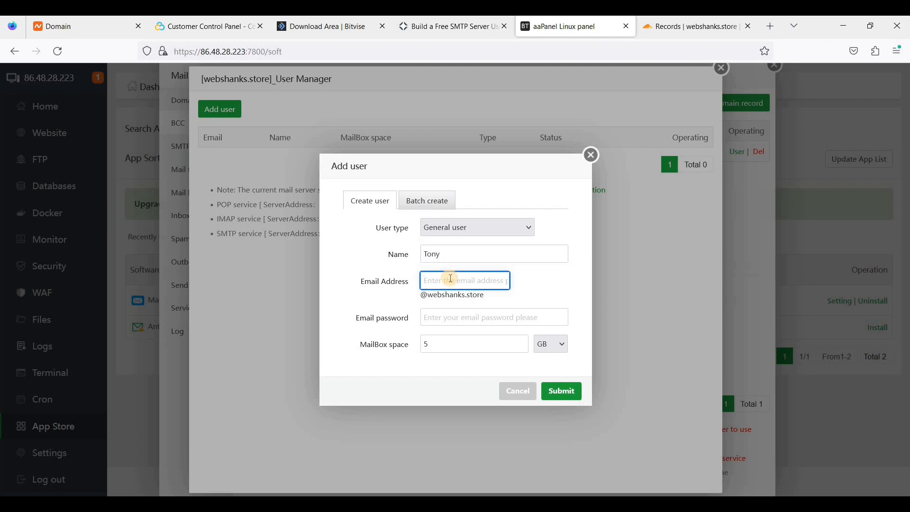
type("tony")
left_click(442, 322)
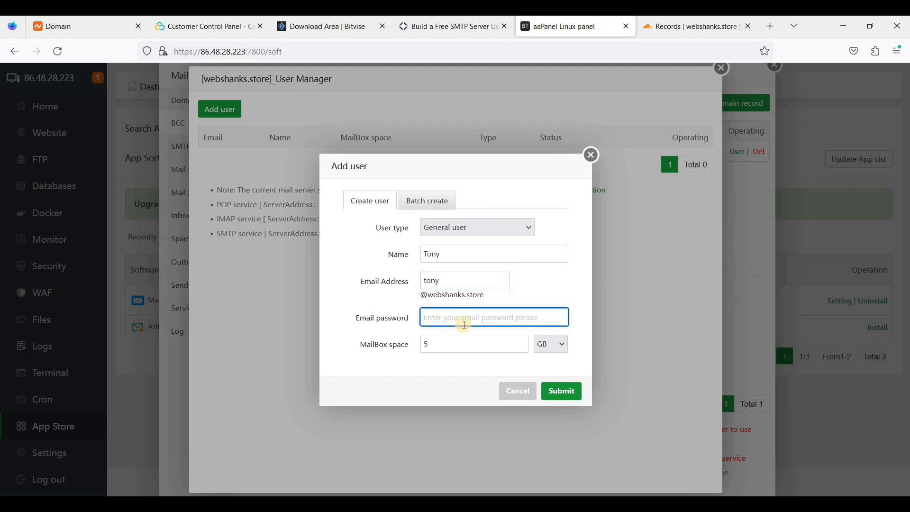
key("ctrl+v")
left_click(546, 347)
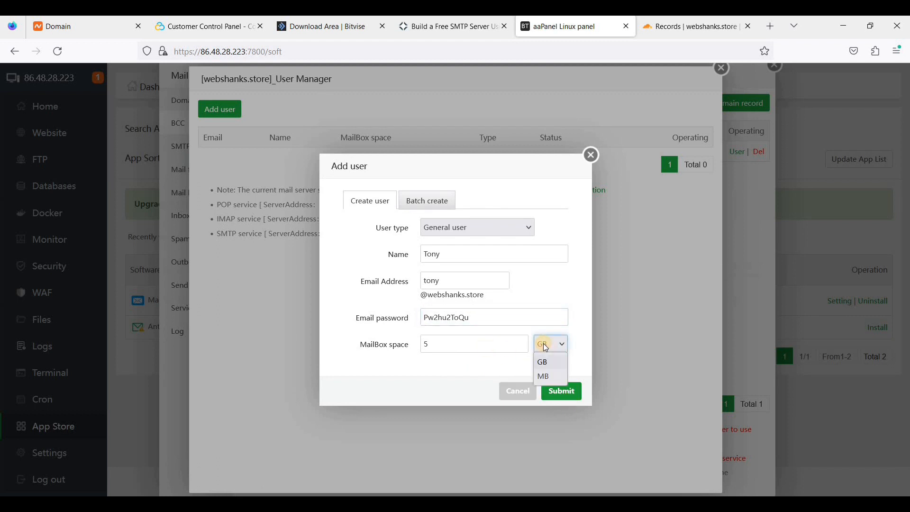
left_click(546, 347)
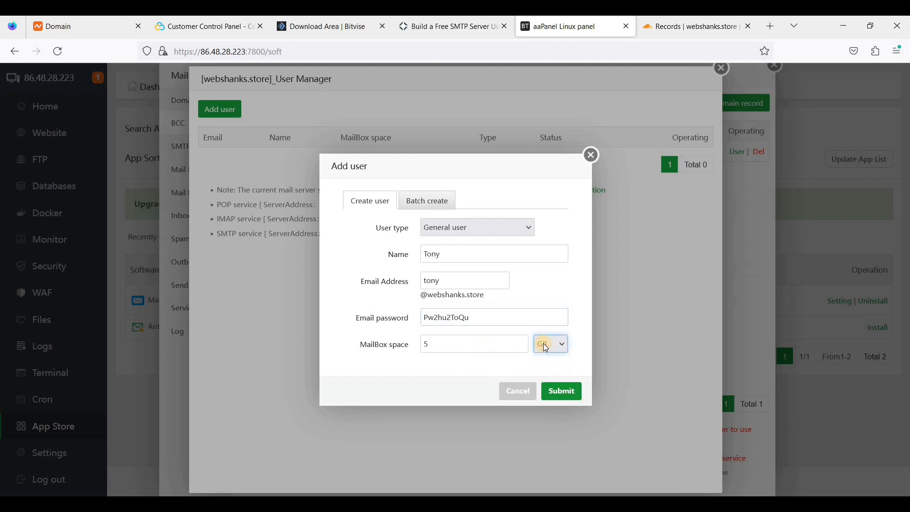
left_click(543, 345)
left_click(561, 397)
left_click(562, 397)
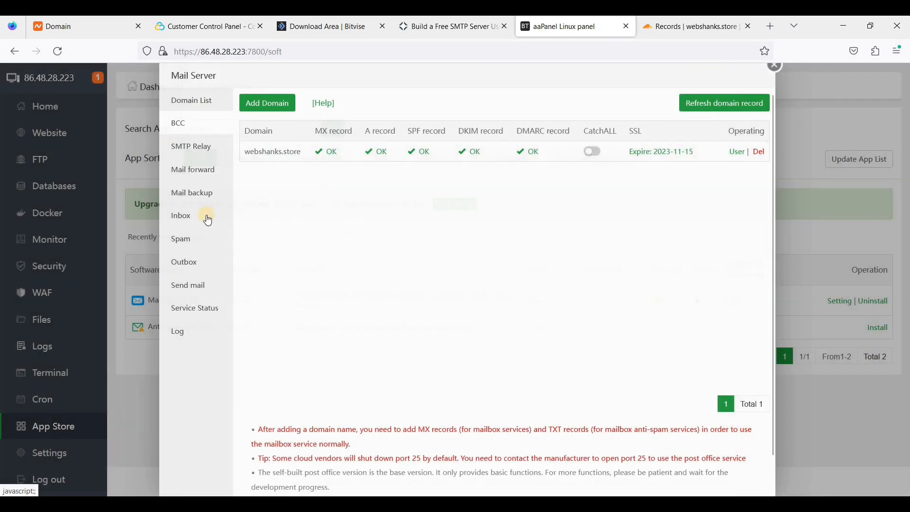
left_click(189, 285)
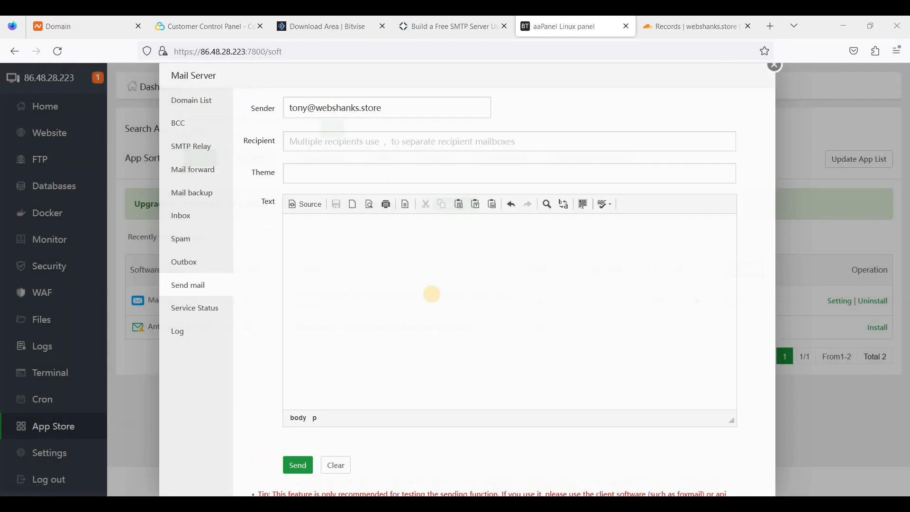
Address the email to the Gmail recipient with subject 'Meeting Tomorrow at 10:00 AM'.
left_click(354, 149)
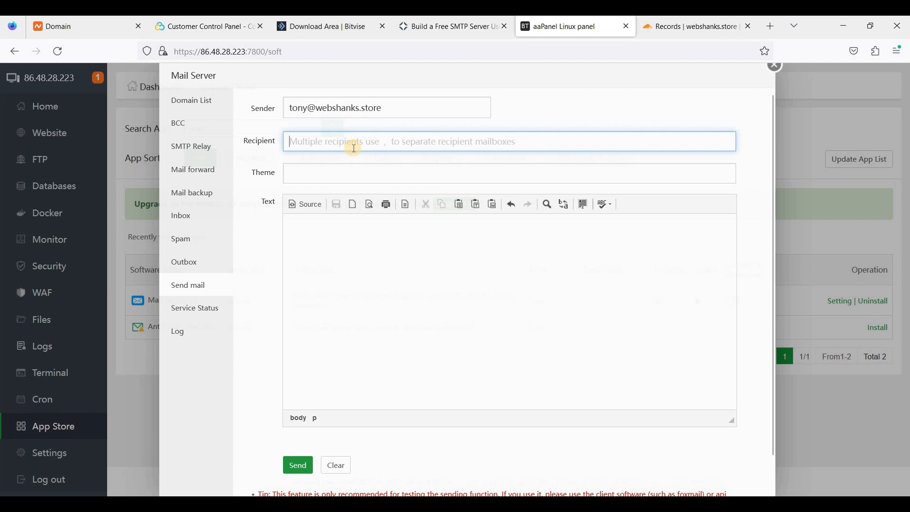
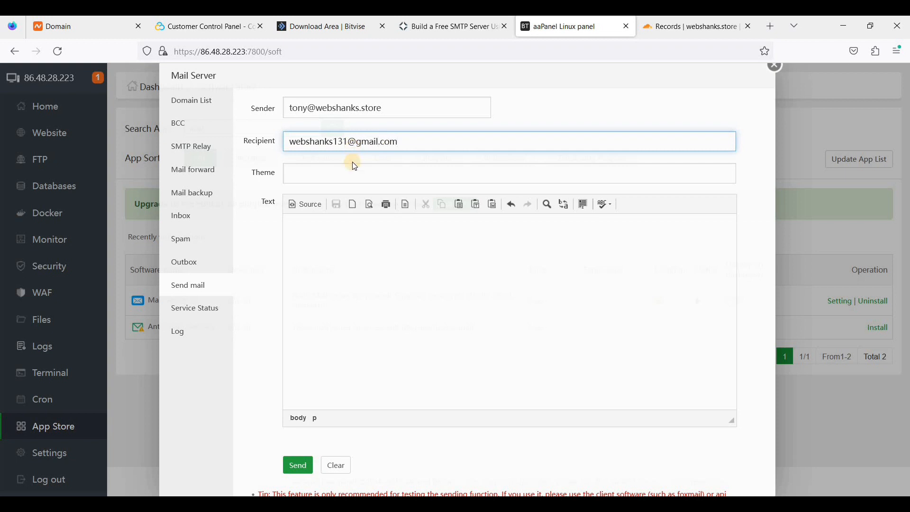
left_click(380, 170)
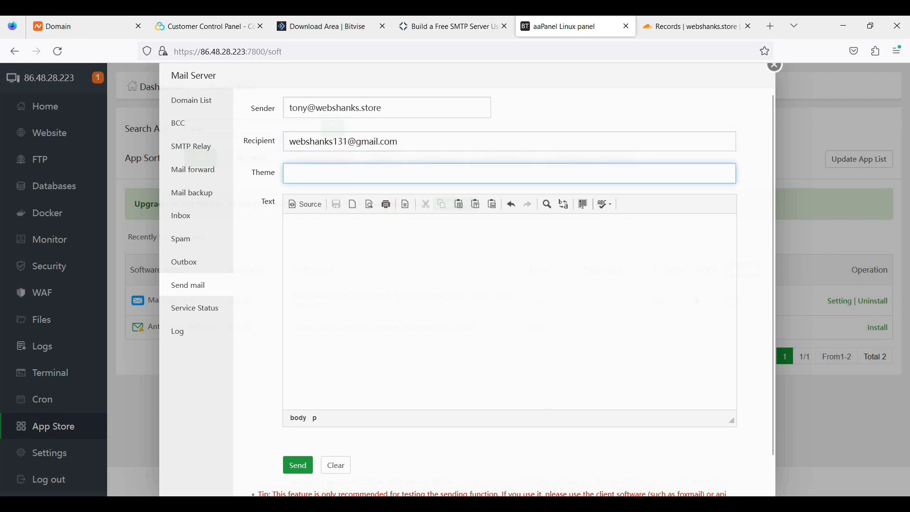
key("alt+Tab")
left_click_drag(107, 139, 336, 141)
key("ctrl+c")
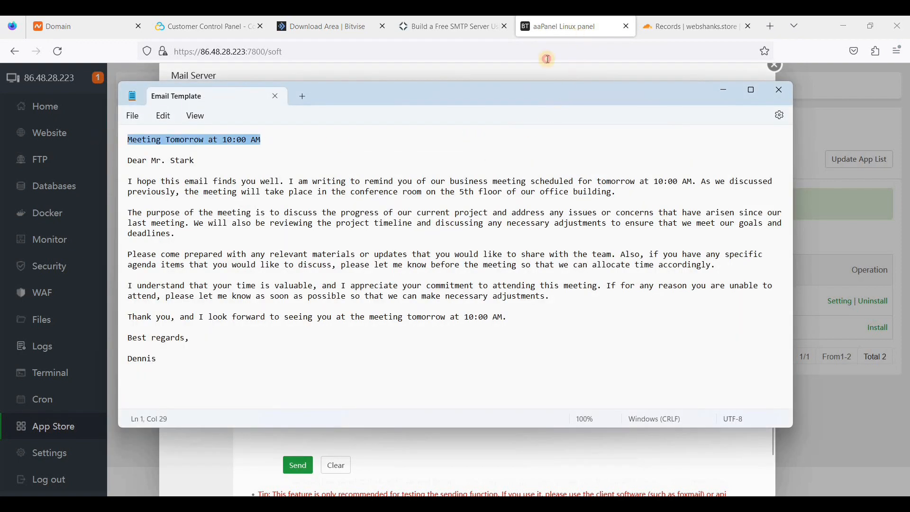
key("alt+Tab")
key("ctrl+v")
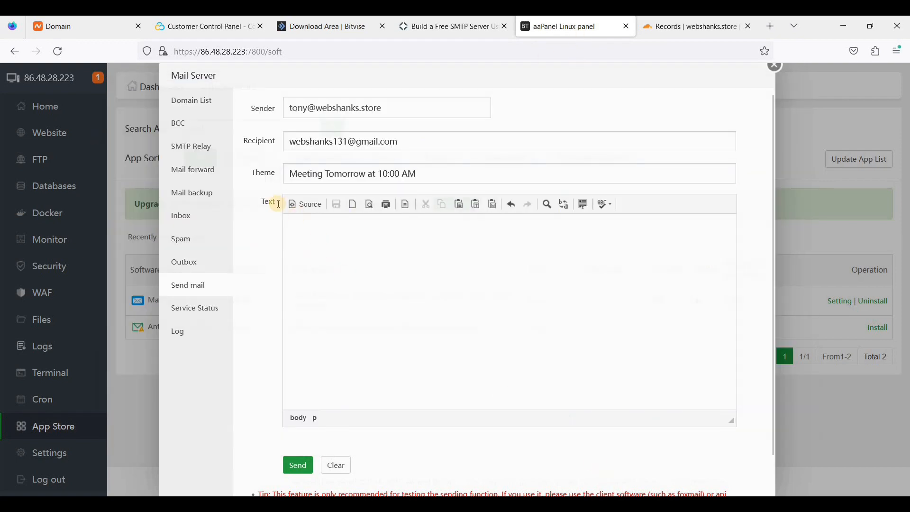
Paste the letter body from the template, trim the trailing blank line, and send it.
key("alt+Tab")
left_click(128, 166)
left_click_drag(128, 166, 174, 360)
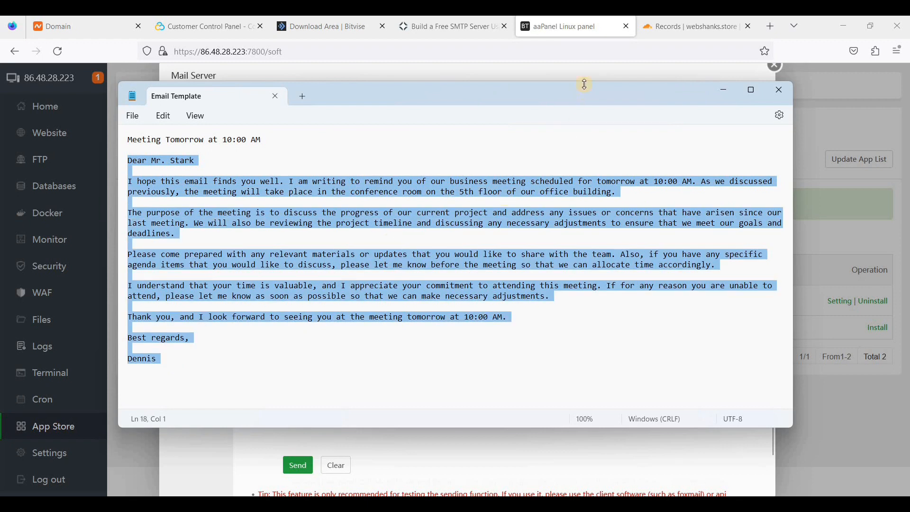
key("ctrl+c")
key("alt+Tab")
key("ctrl+v")
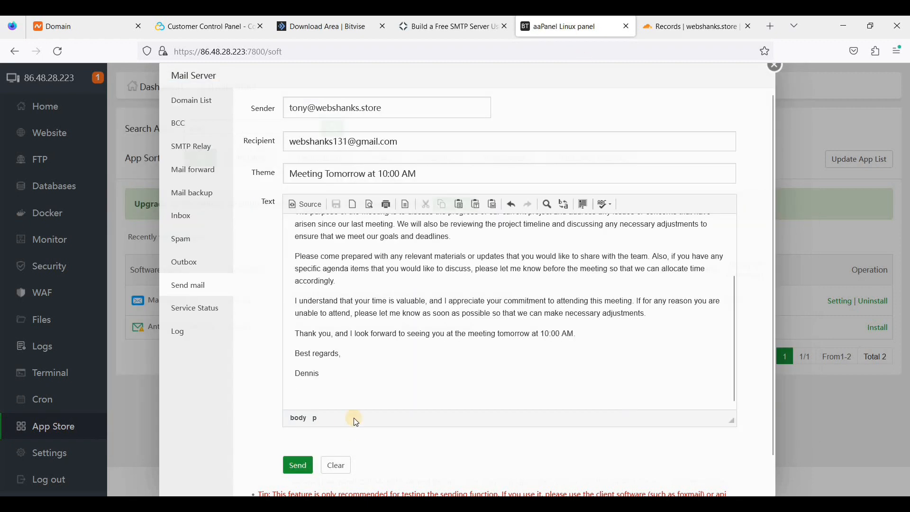
key("BackSpace")
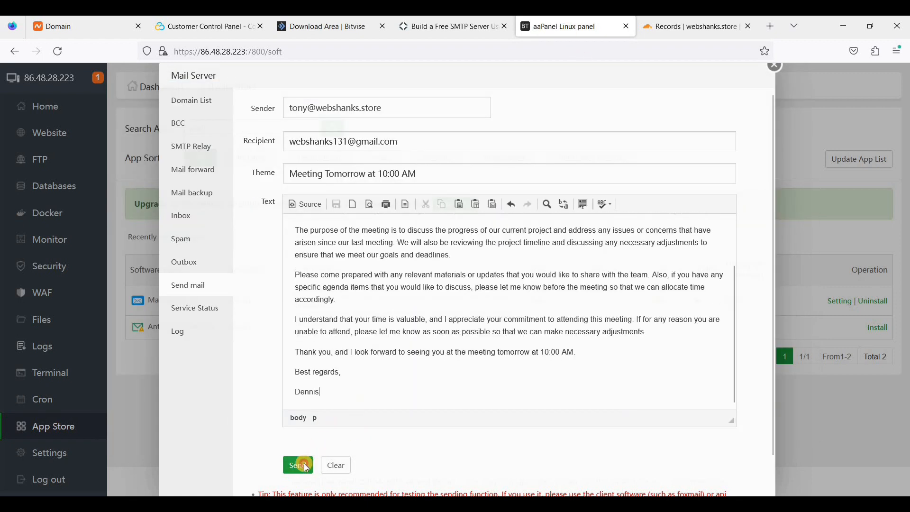
left_click(304, 466)
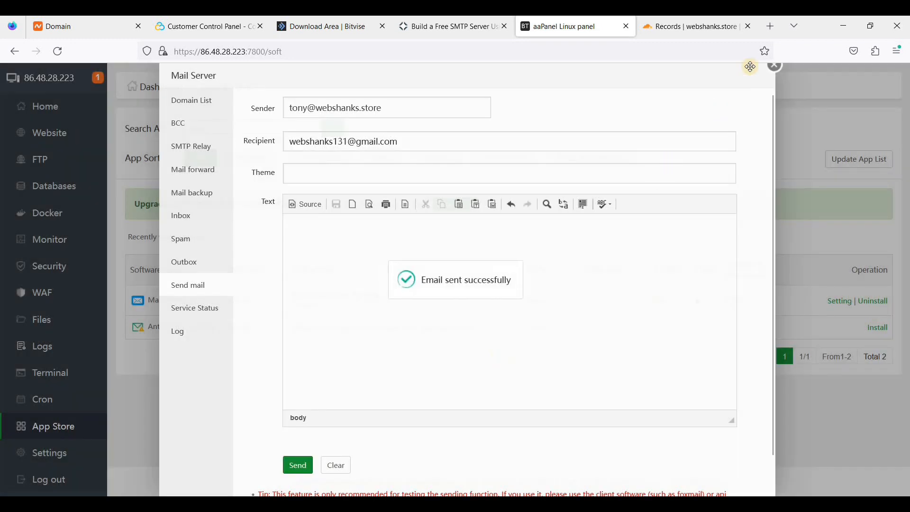
left_click(773, 28)
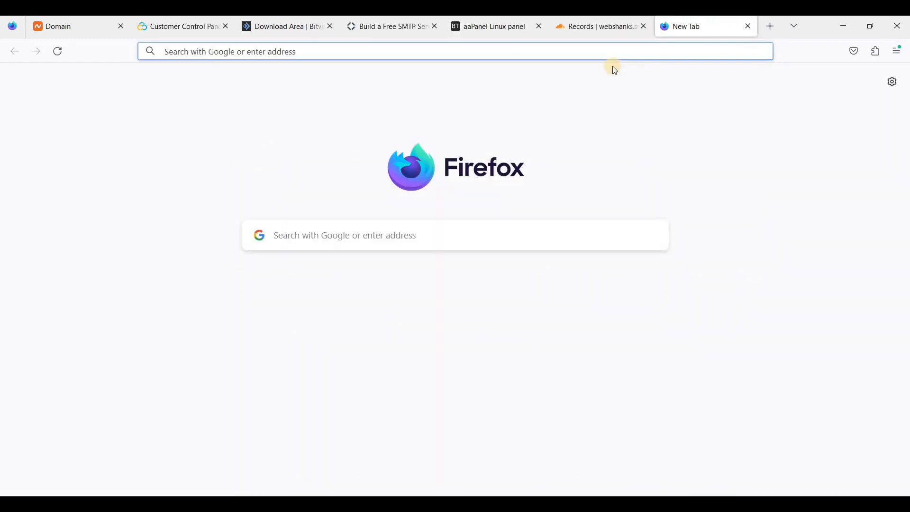
Open the 'Meeting Tomorrow at 10:00 AM' email in the Gmail inbox.
type("mail")
key("Return")
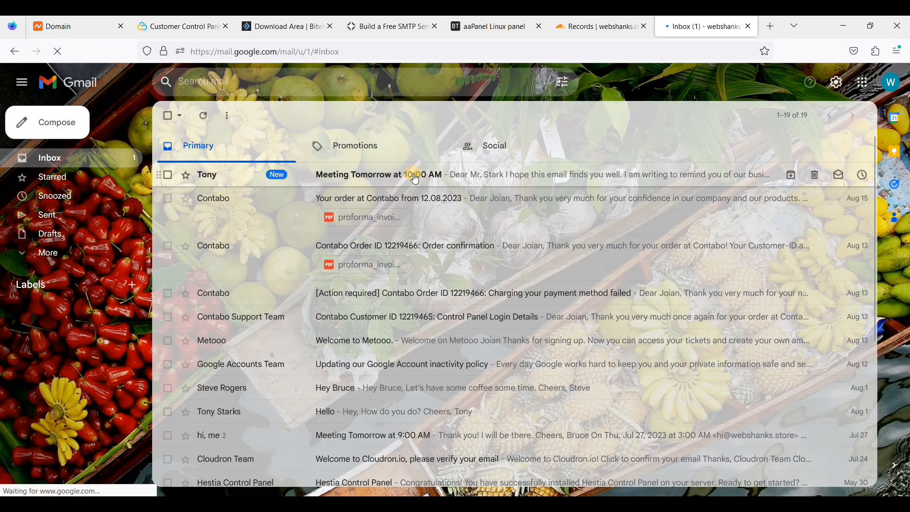
left_click(416, 179)
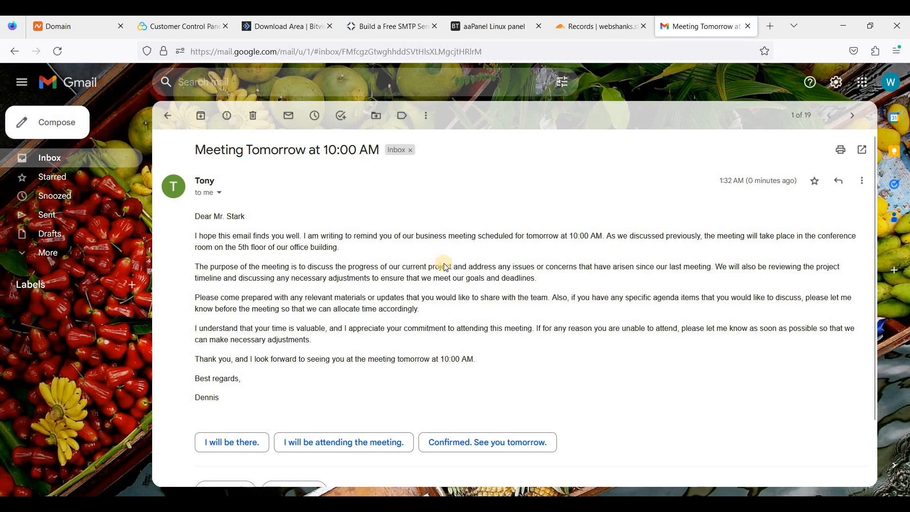
left_click(502, 33)
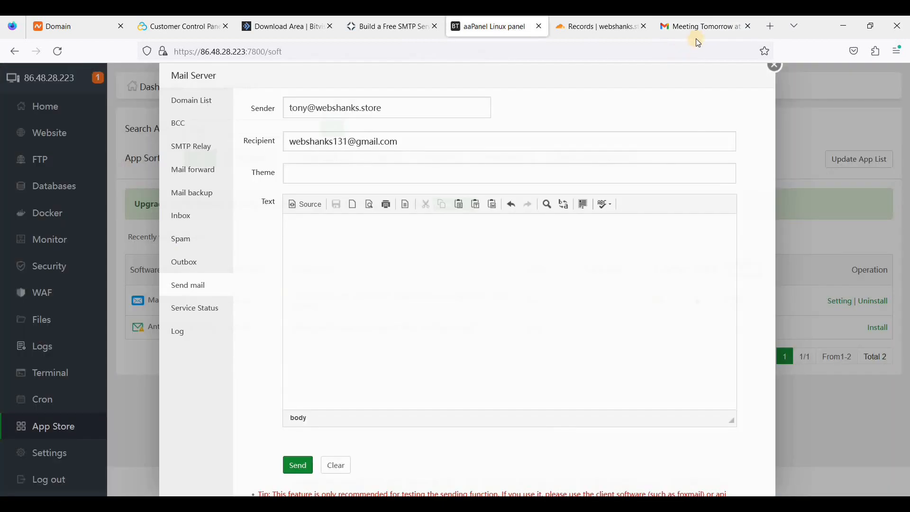
key("ctrl+9")
scroll(394, 374, "down", 3)
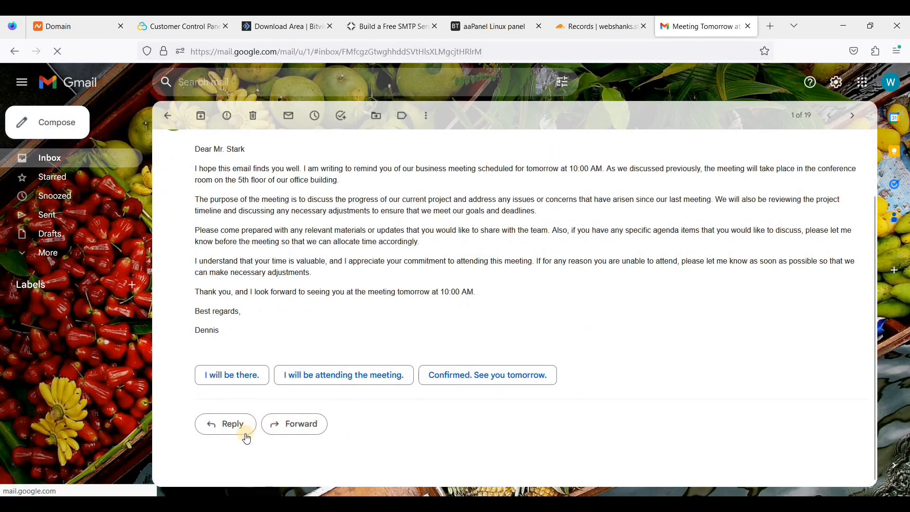
Reply 'I will be there. Thank you.' with a sign-off and send it.
left_click(233, 427)
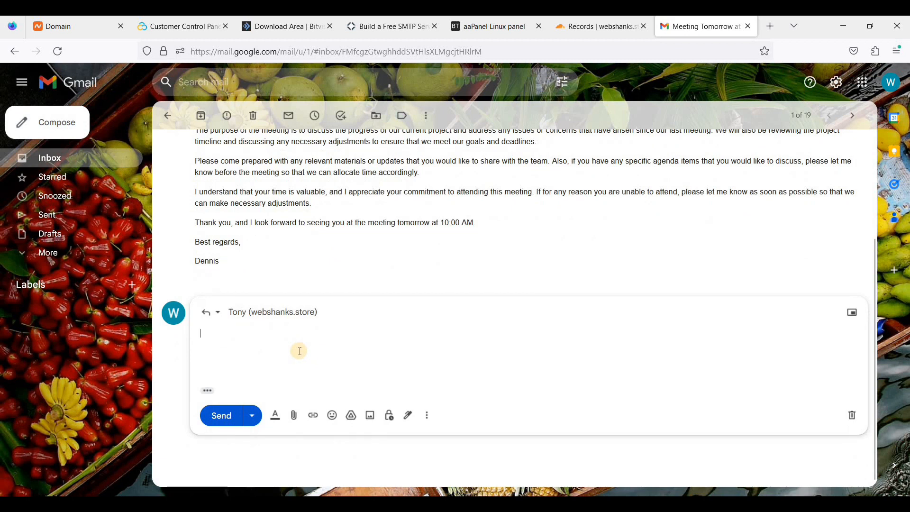
type("I will be there.")
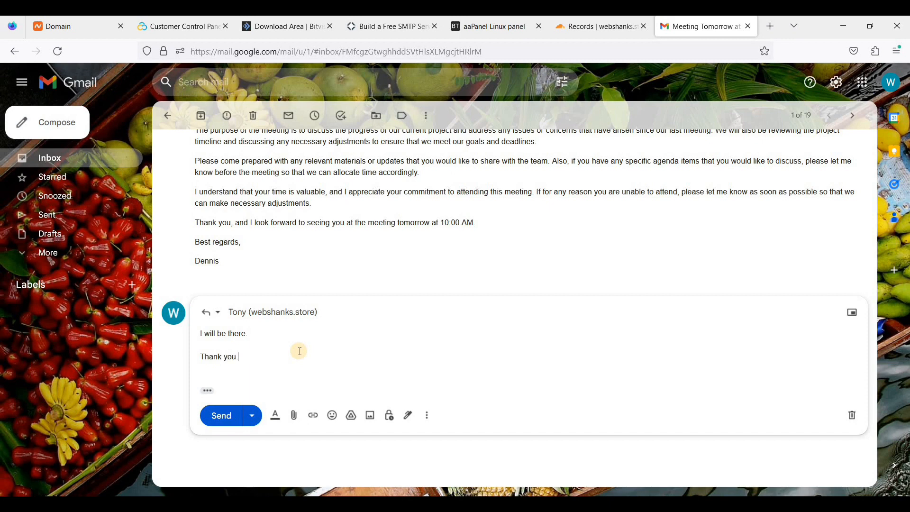
key("Return")
key("Return")
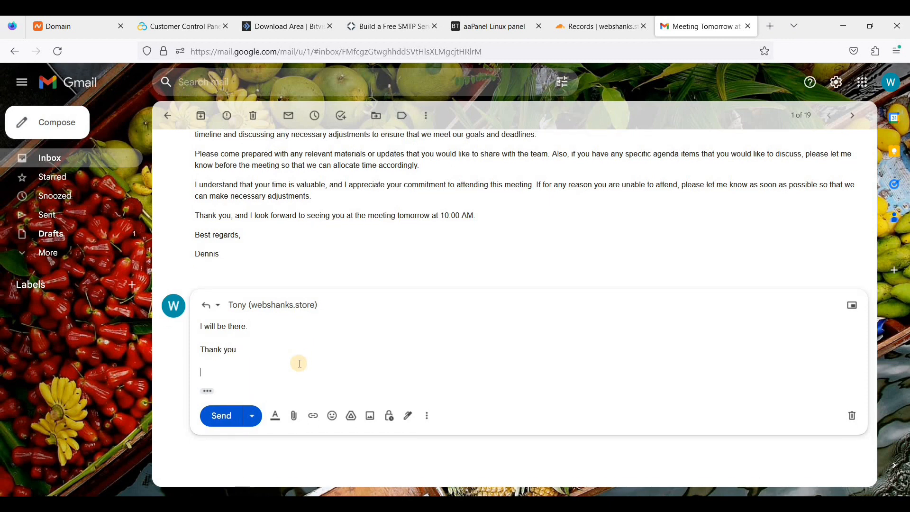
type("Mr. Stark")
left_click(223, 417)
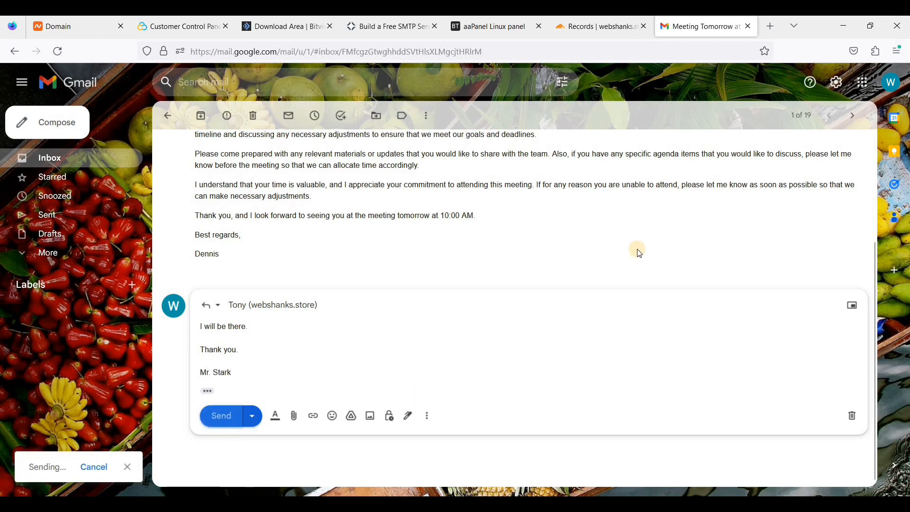
left_click(505, 28)
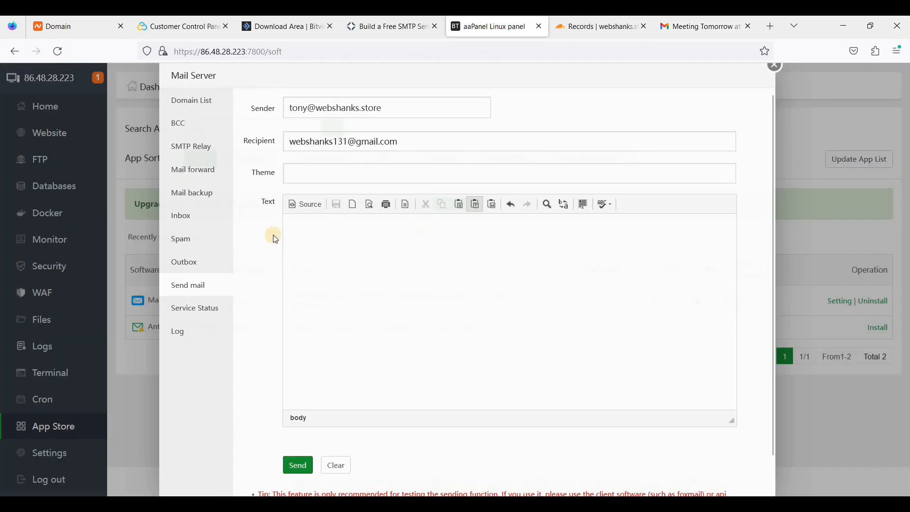
Read the 'Re: Meeting Tomorrow' reply in the mail server inbox, then open webshanks.store's users.
left_click(182, 214)
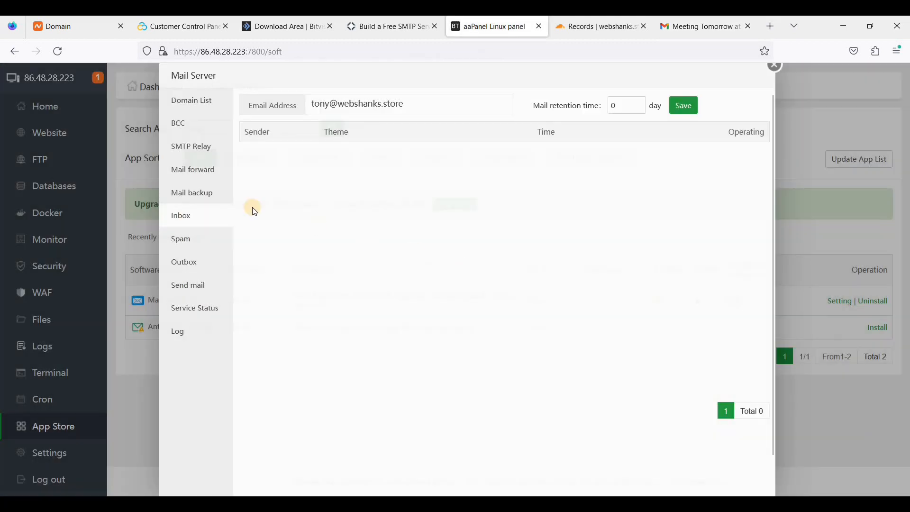
left_click(188, 215)
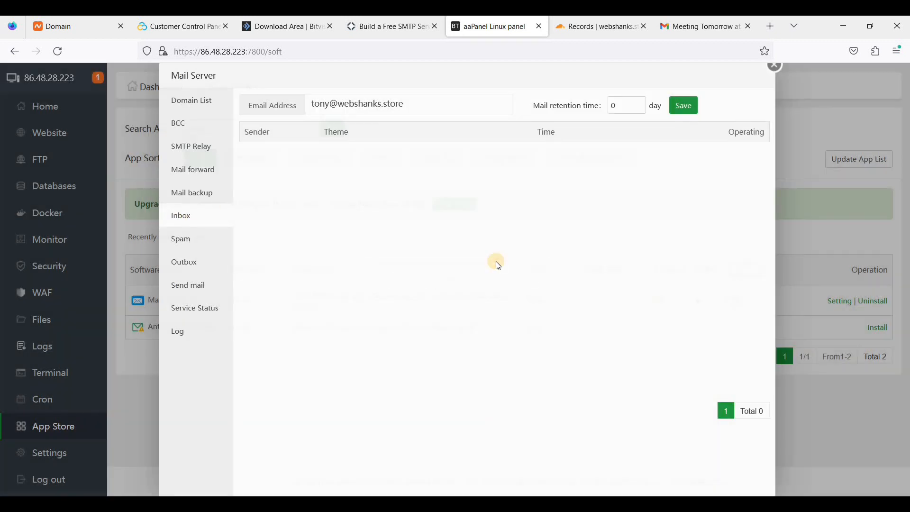
left_click(192, 214)
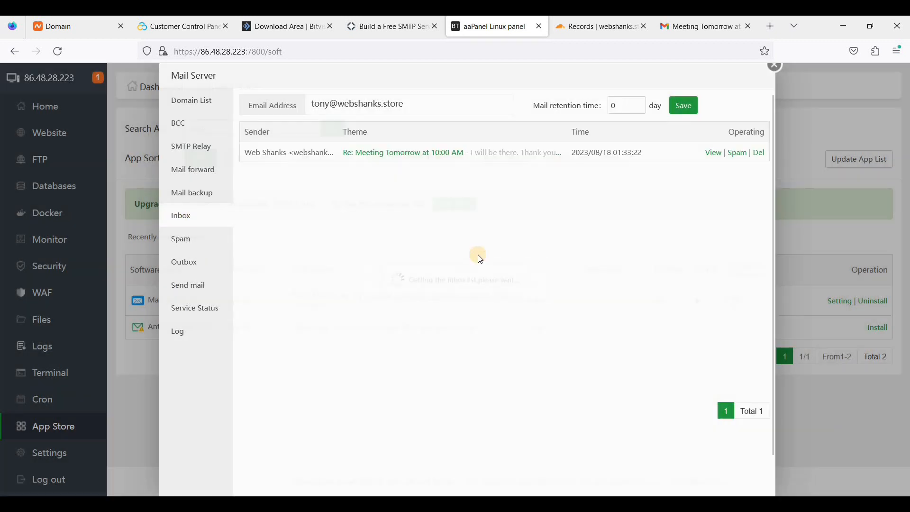
left_click(443, 152)
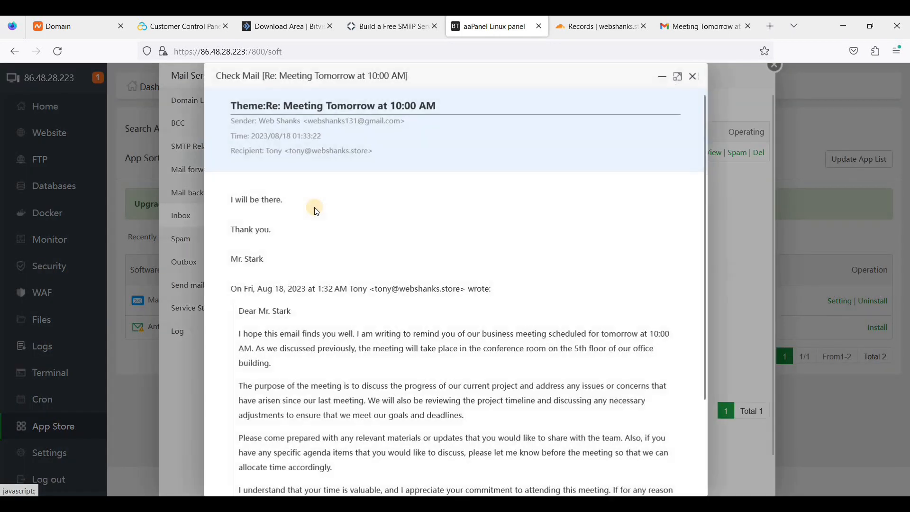
left_click_drag(231, 200, 306, 254)
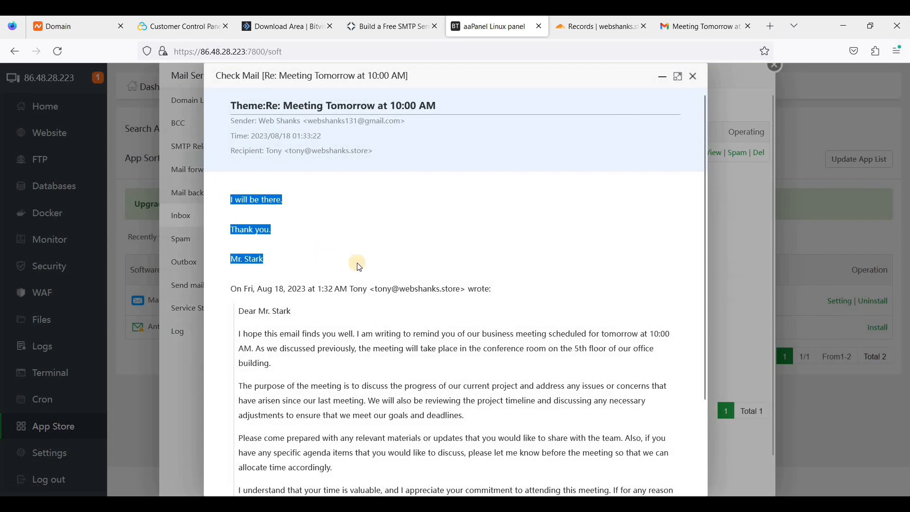
left_click(375, 268)
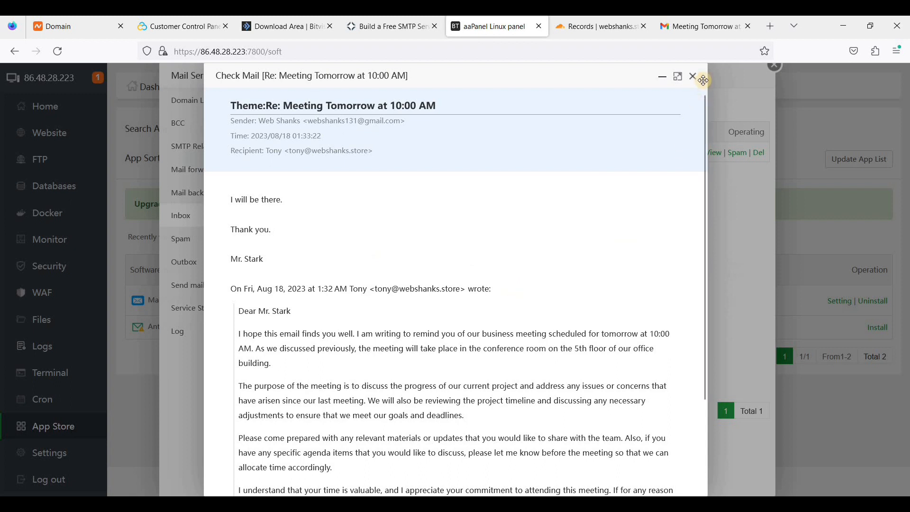
left_click(772, 86)
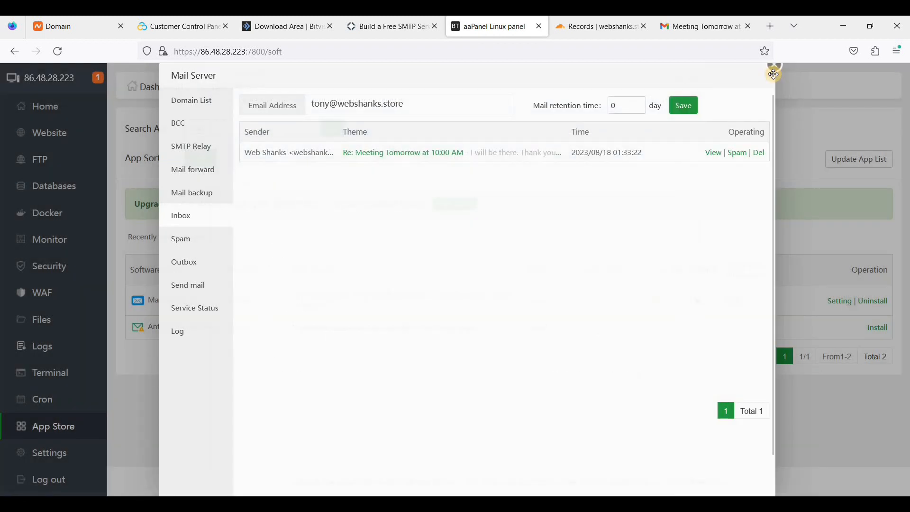
left_click(202, 100)
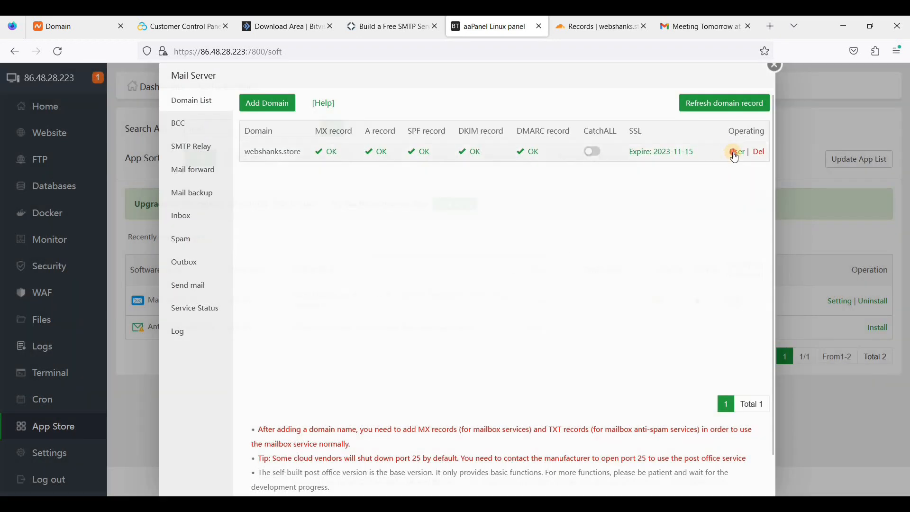
left_click(736, 151)
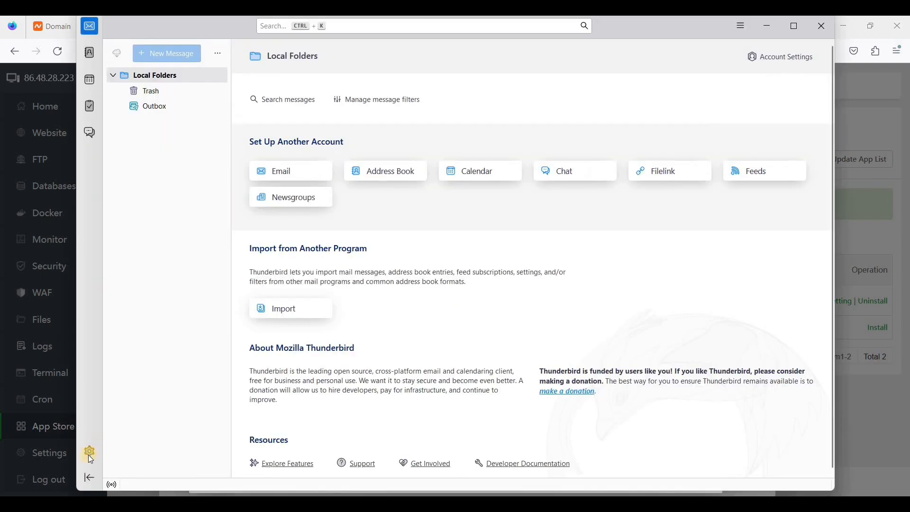
Start adding a new mail account from Thunderbird's Account Settings.
left_click(89, 454)
left_click(165, 428)
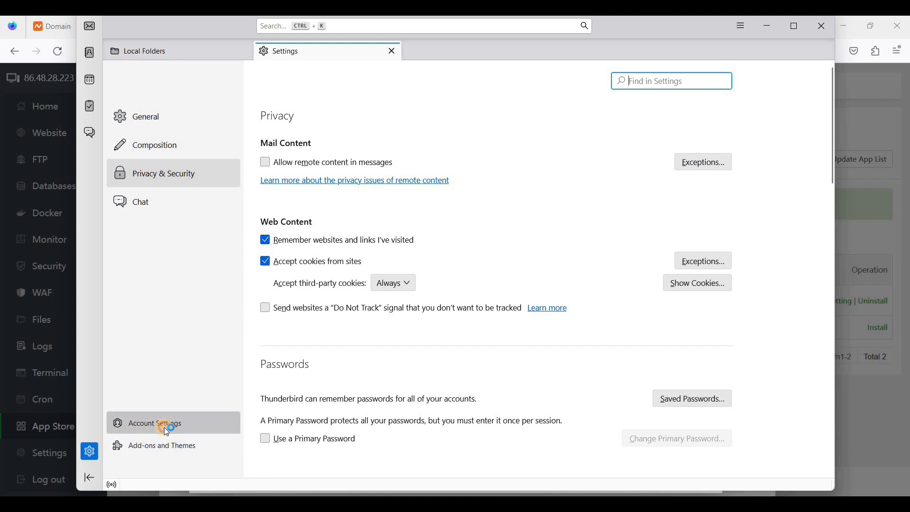
left_click(211, 388)
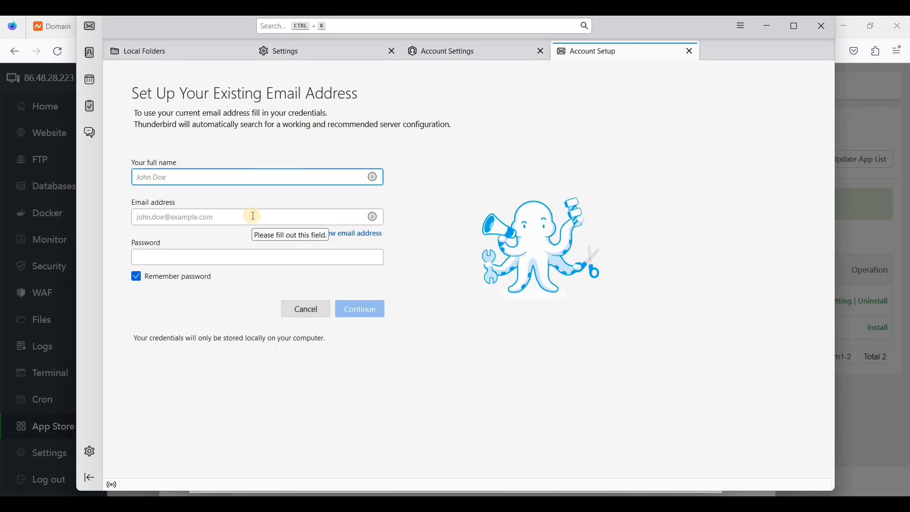
Enter the full name, webshanks.store mailbox address and password, then look up its configuration.
type("Tony Stark")
left_click(253, 217)
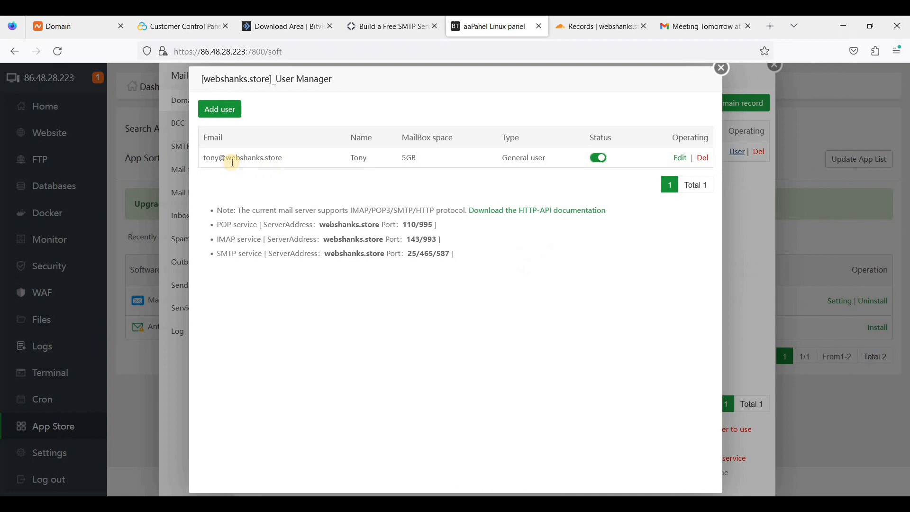
left_click_drag(203, 157, 298, 161)
key("ctrl+c")
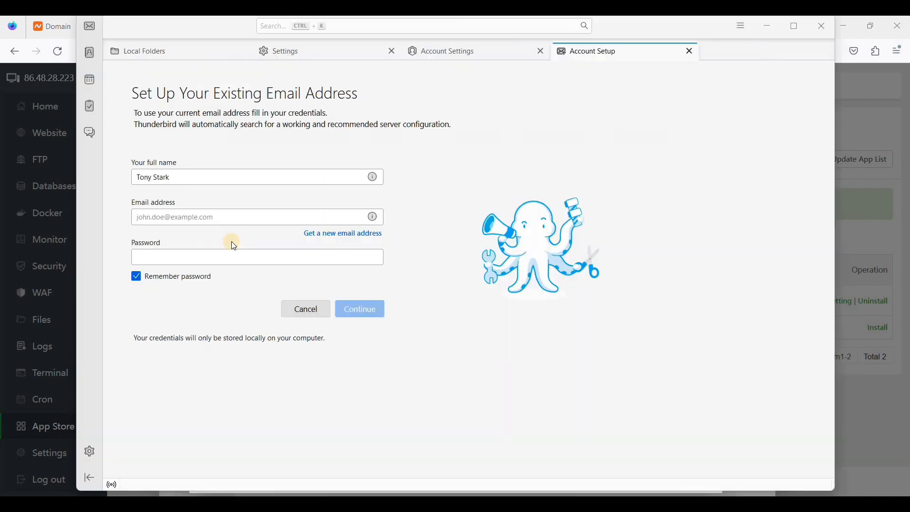
left_click(222, 232)
key("ctrl+v")
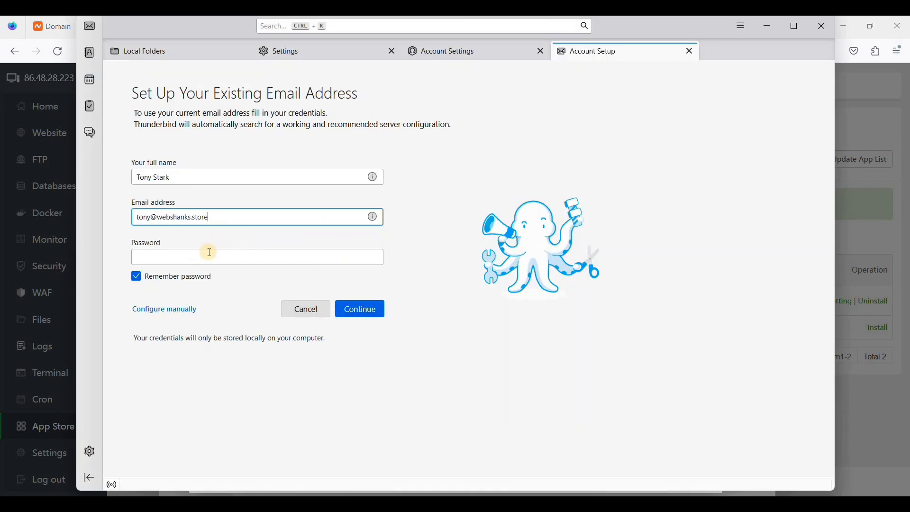
left_click(209, 252)
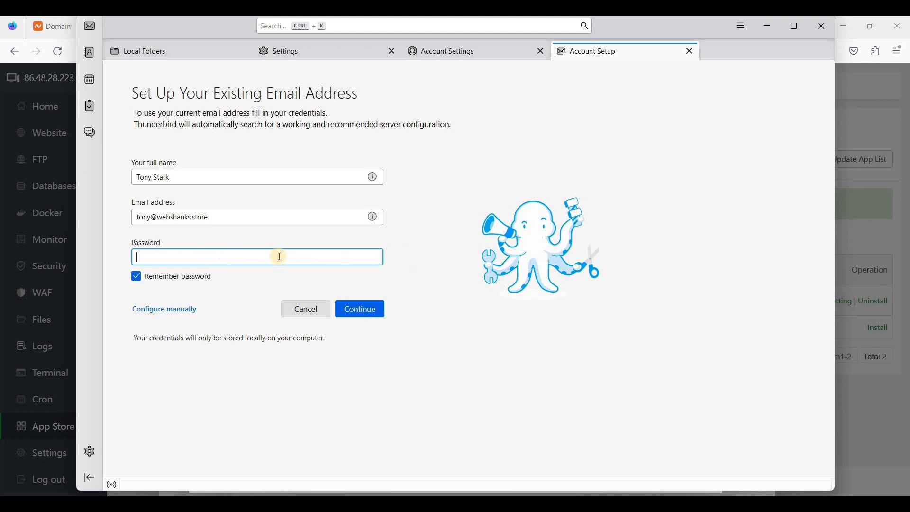
key("ctrl+v")
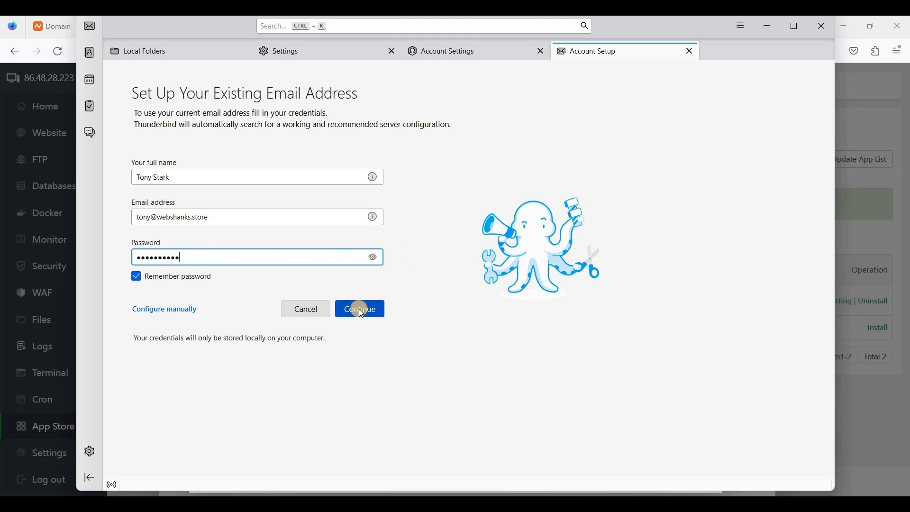
left_click(360, 310)
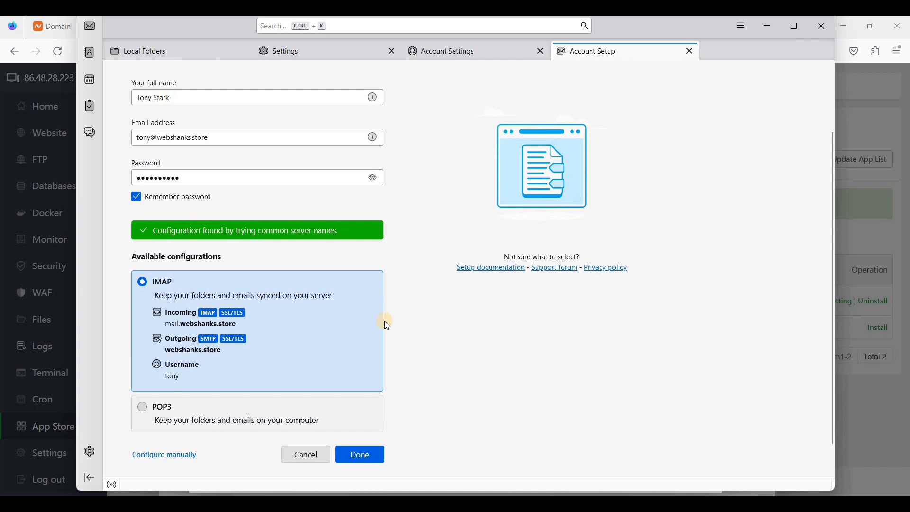
Choose the IMAP configuration over POP3 and finish creating the account.
scroll(385, 321, "down", 1)
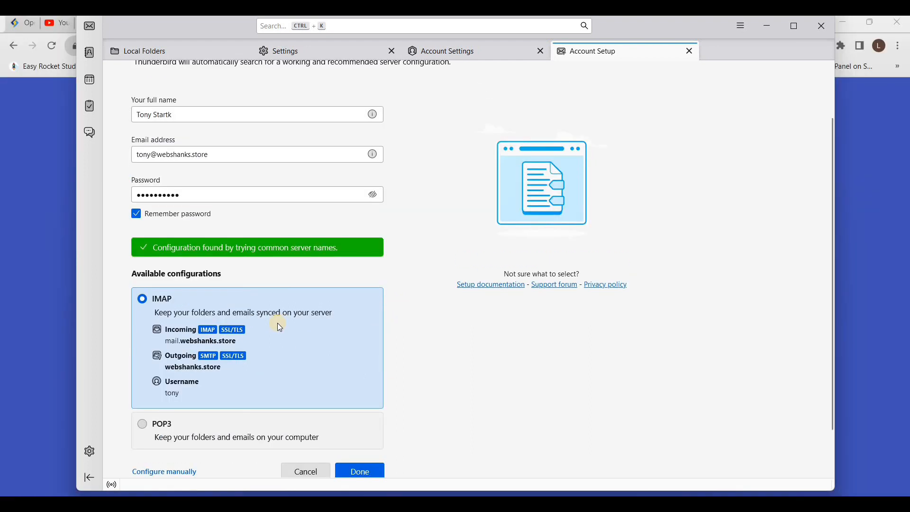
scroll(278, 324, "down", 1)
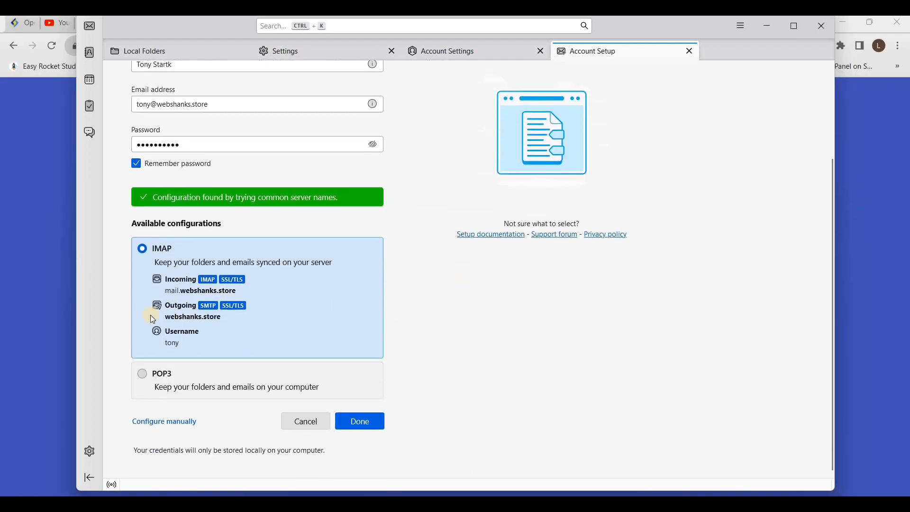
left_click(160, 378)
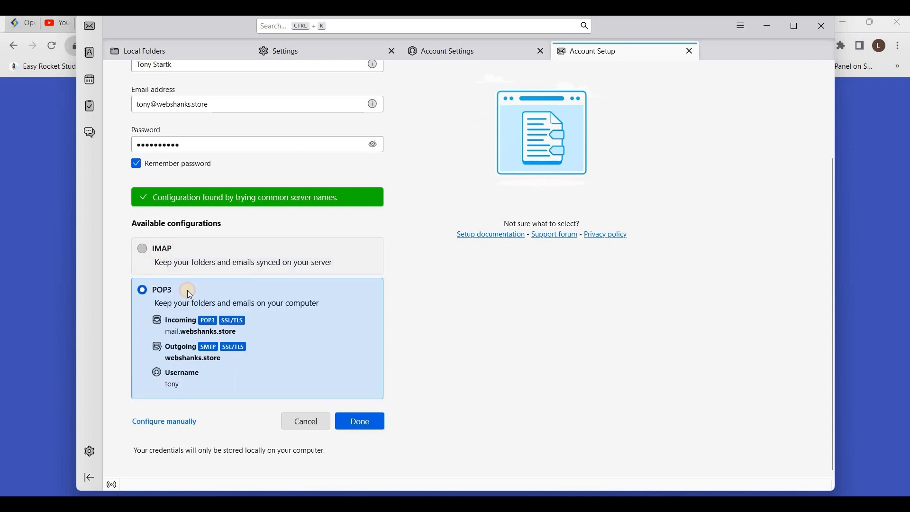
left_click(159, 248)
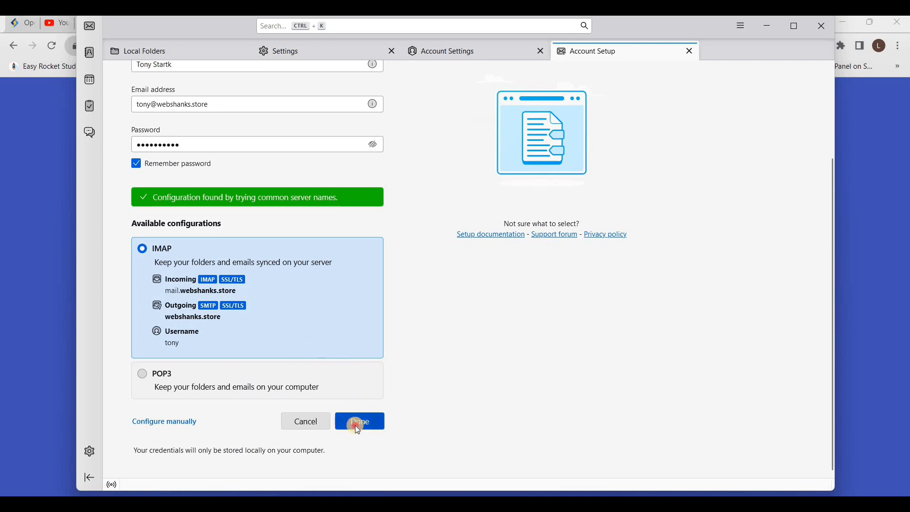
key("Return")
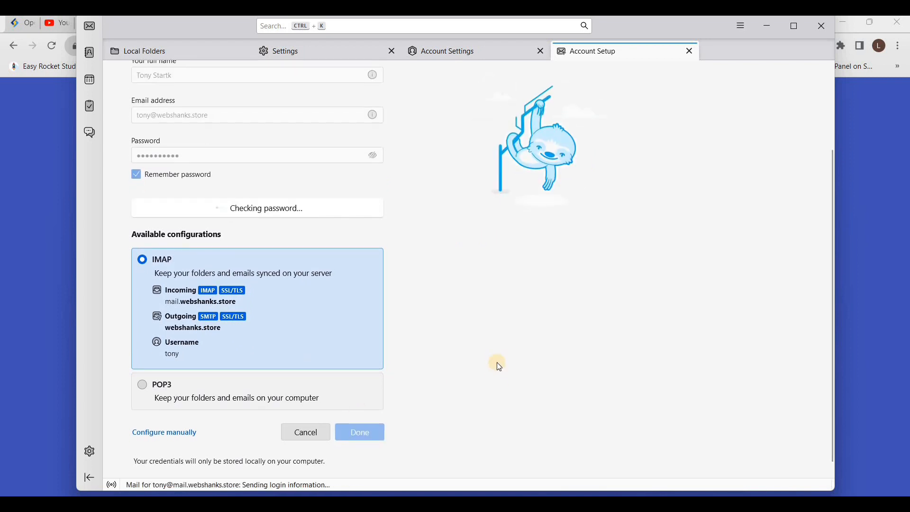
scroll(496, 363, "up", 2)
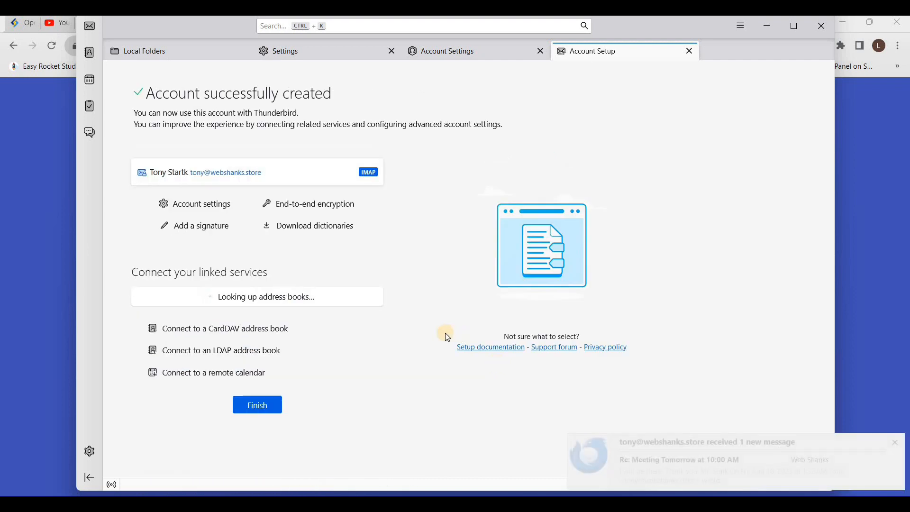
left_click(258, 408)
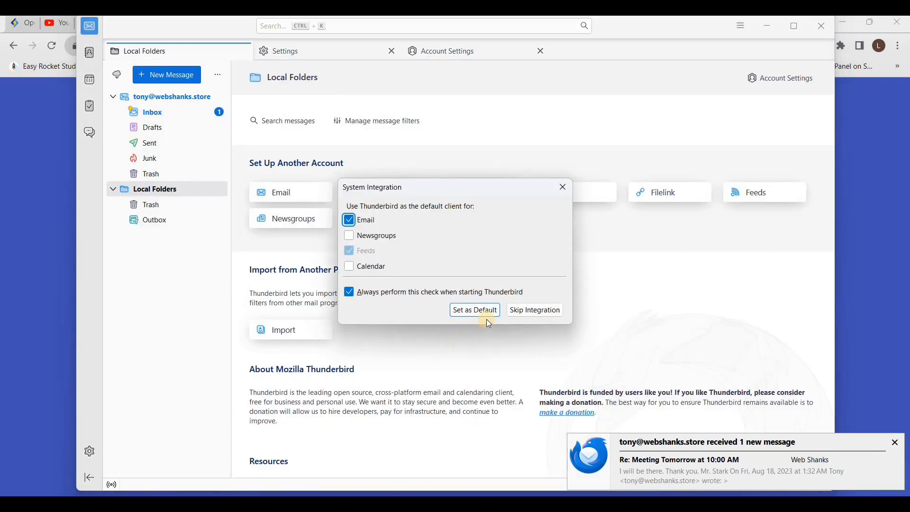
Skip system integration and read the 'Re: Meeting Tomorrow' reply in the new inbox.
left_click(537, 312)
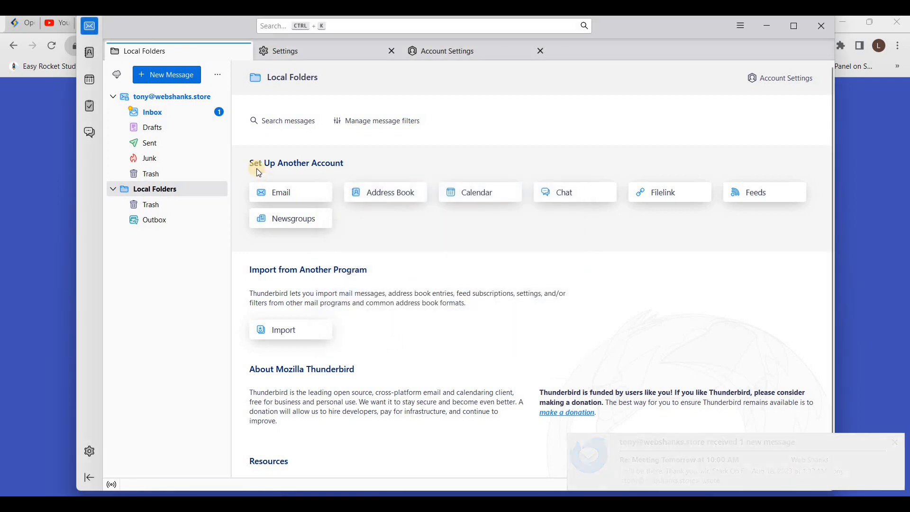
left_click(160, 111)
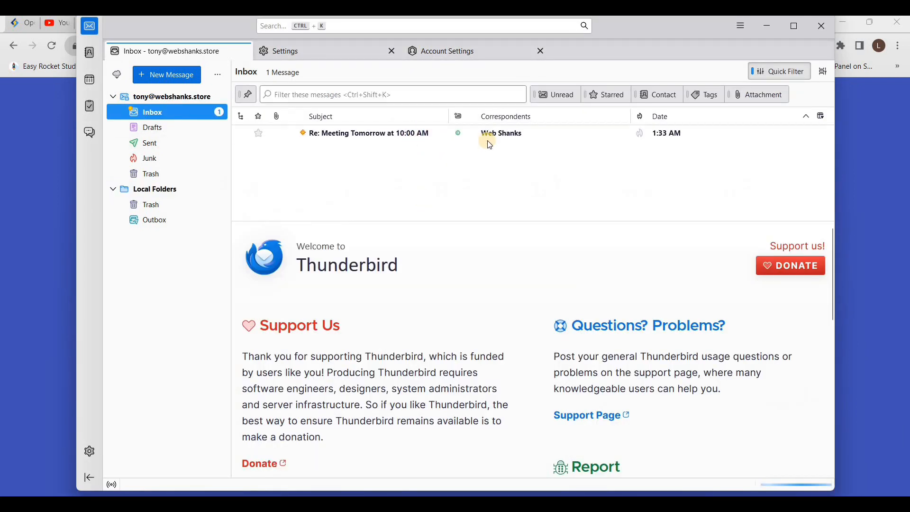
left_click(493, 137)
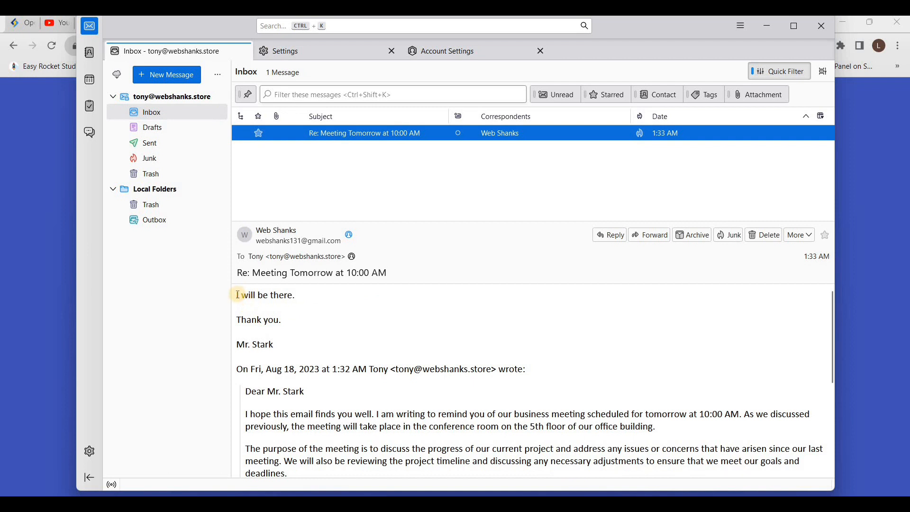
triple_click(273, 343)
left_click(329, 323)
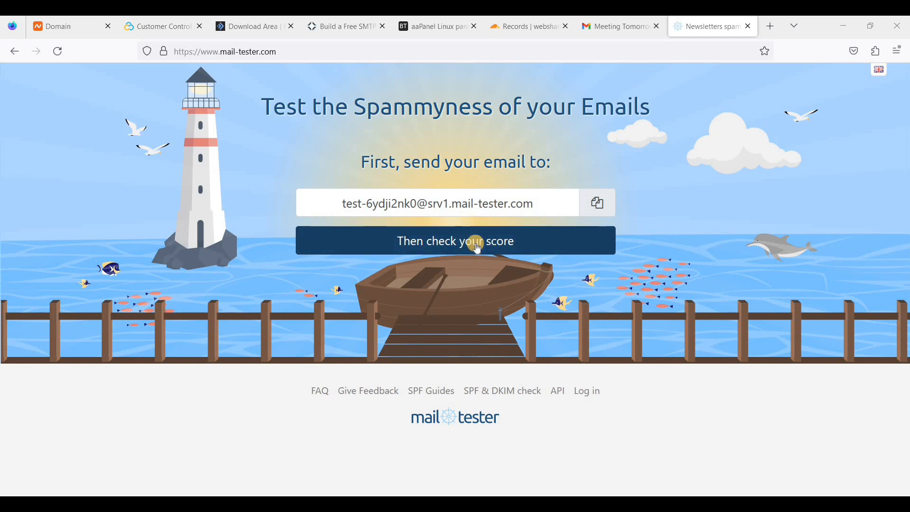
Return to aaPanel's Mail Server domain list, where webshanks.store shows MX, A, SPF, DKIM and DMARC all OK.
left_click(439, 27)
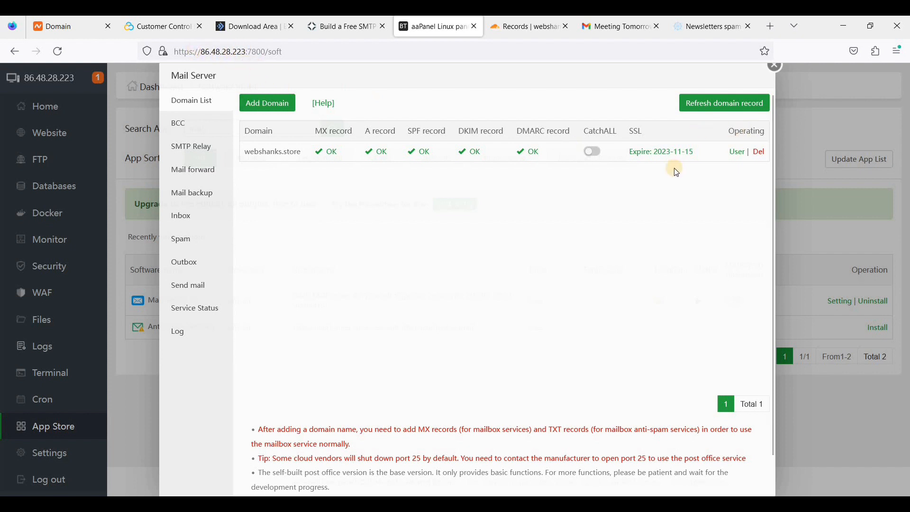
Close the Mail Server dialog and scroll aaPanel Settings down to the Security section.
left_click(774, 71)
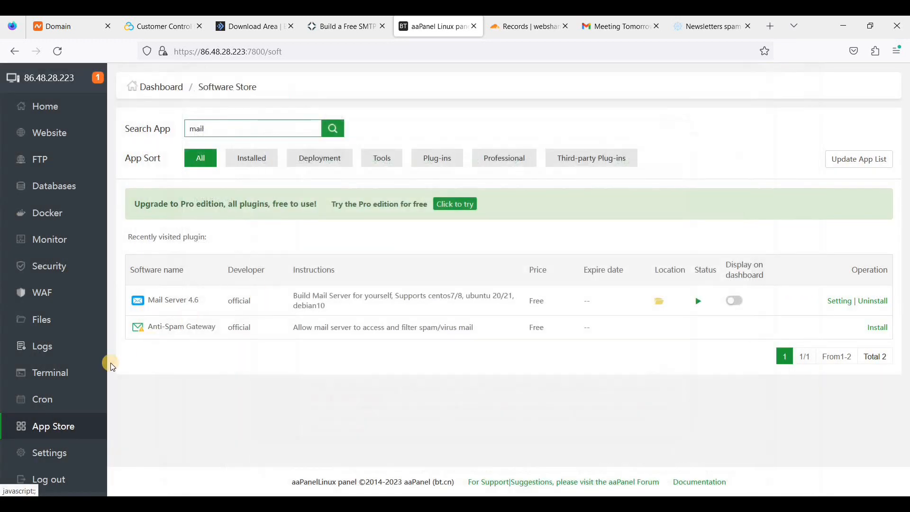
left_click(60, 457)
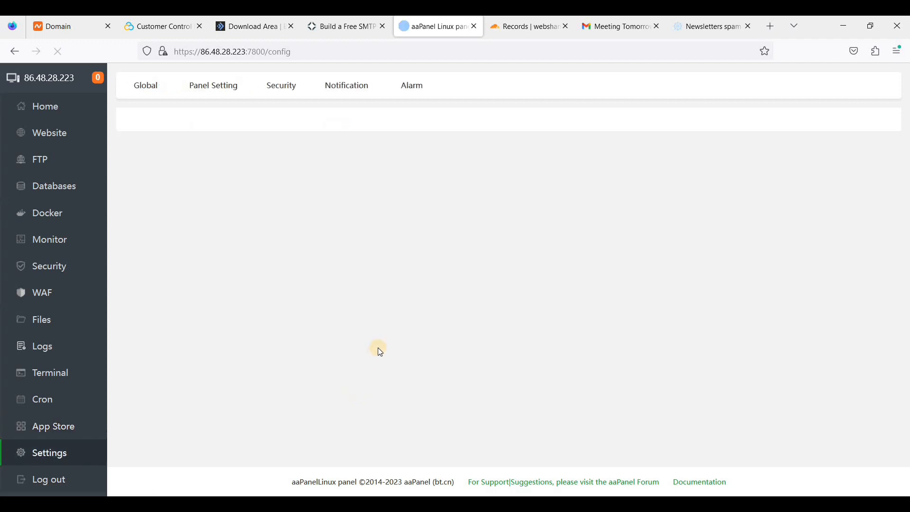
scroll(380, 360, "down", 2)
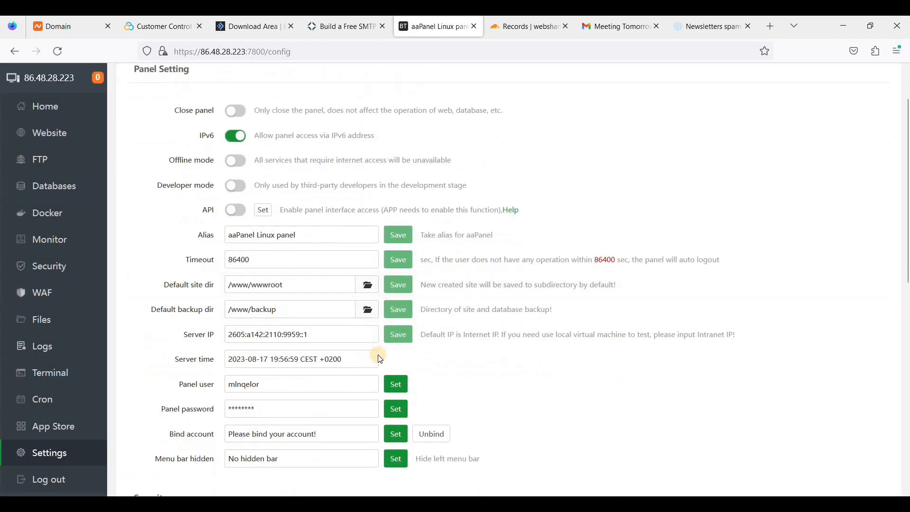
scroll(373, 362, "down", 5)
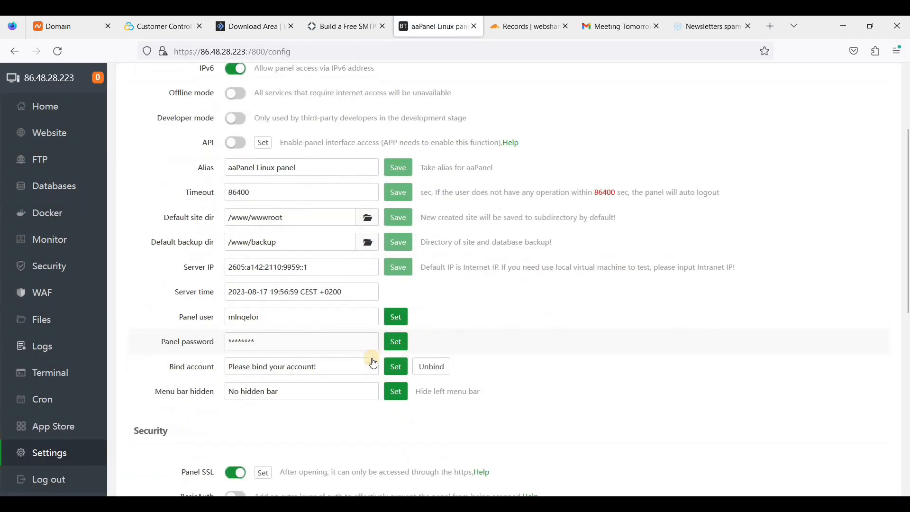
scroll(373, 362, "down", 3)
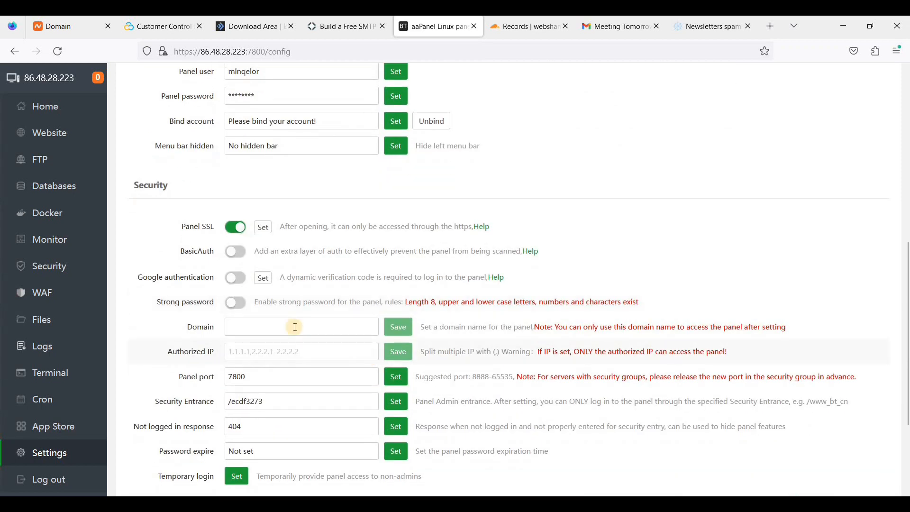
Enter cp.webshanks.store in the panel Domain field, then go to Cloudflare's DNS records.
left_click(295, 328)
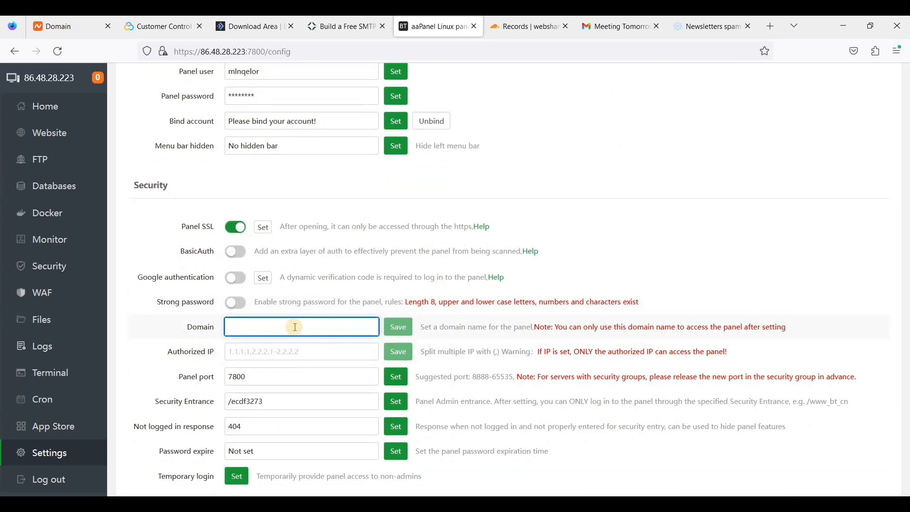
type("cp.webshanks.store")
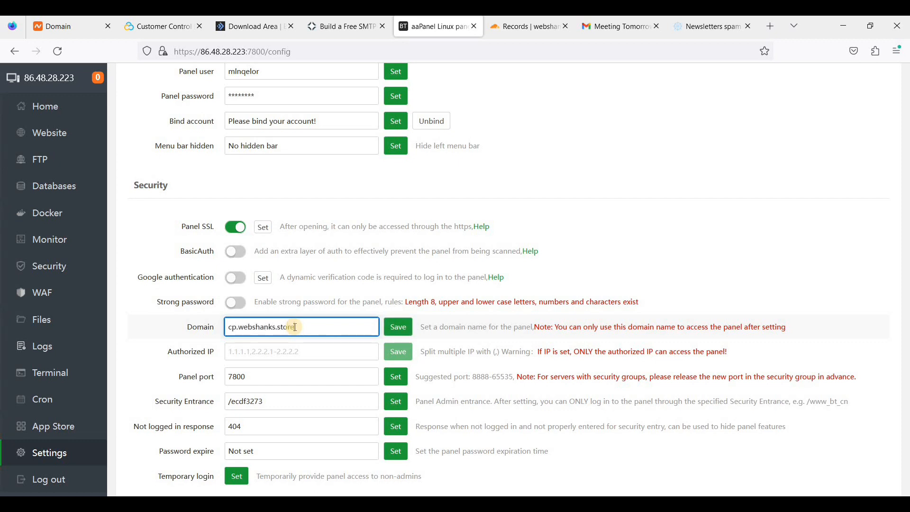
left_click(515, 30)
scroll(624, 372, "up", 5)
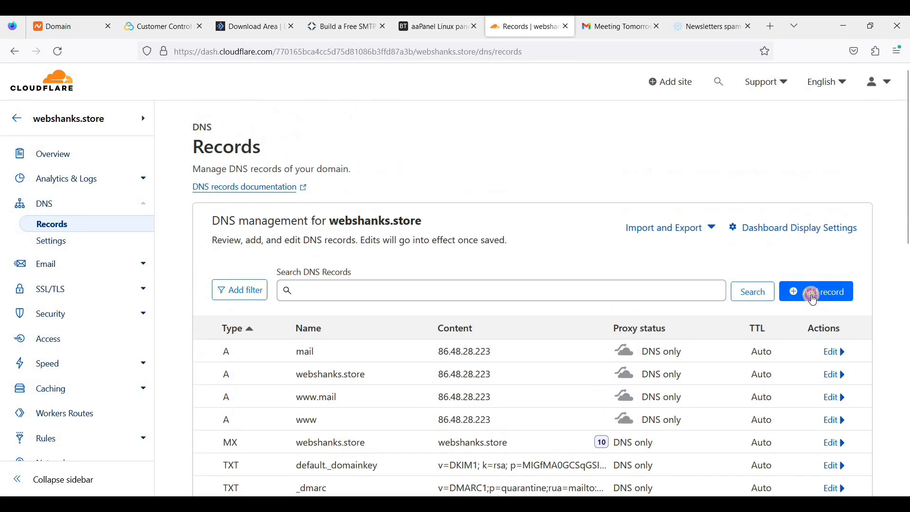
Add a DNS-only A record named cp pointing to 86.48.28.223 in Cloudflare.
left_click(814, 292)
left_click(357, 371)
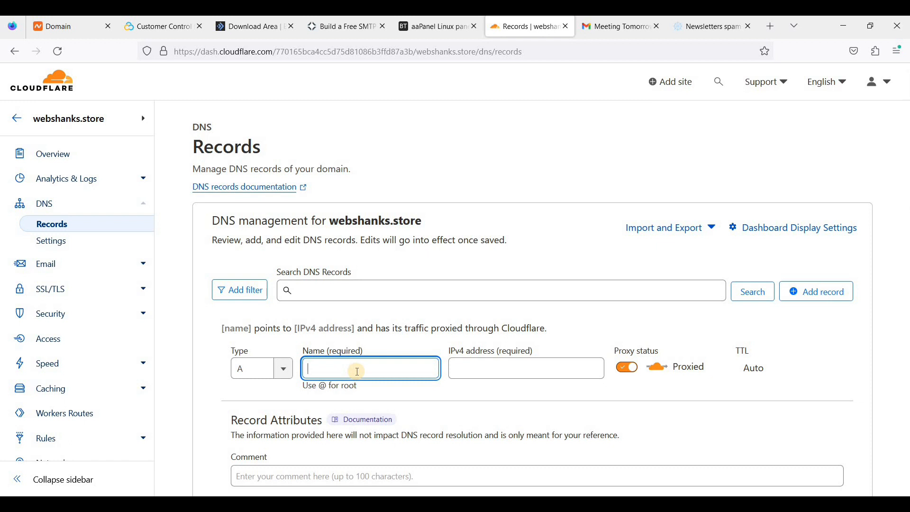
type("cp")
left_click(498, 375)
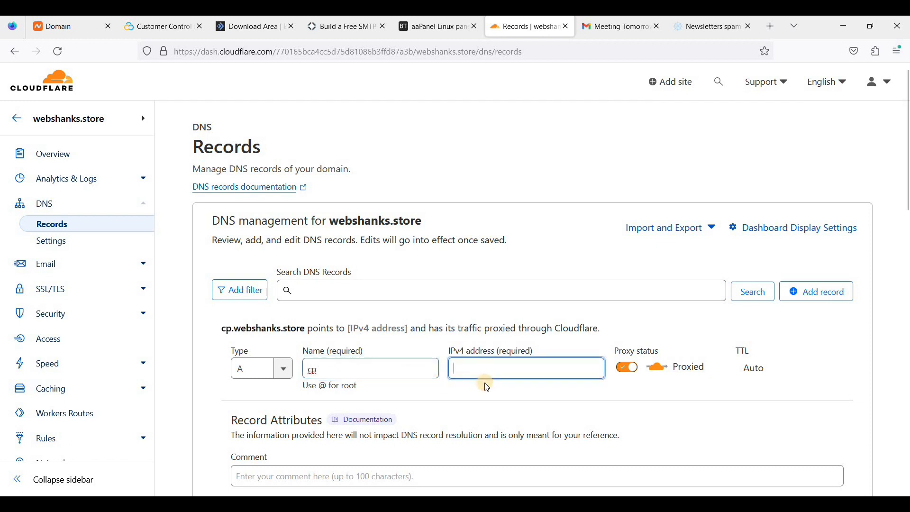
left_click(583, 382)
left_click(627, 368)
scroll(725, 234, "down", 3)
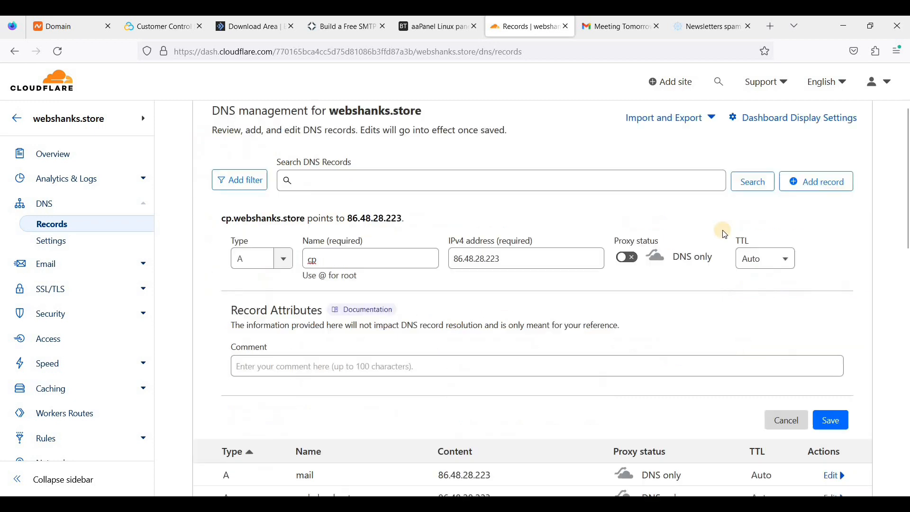
left_click(830, 342)
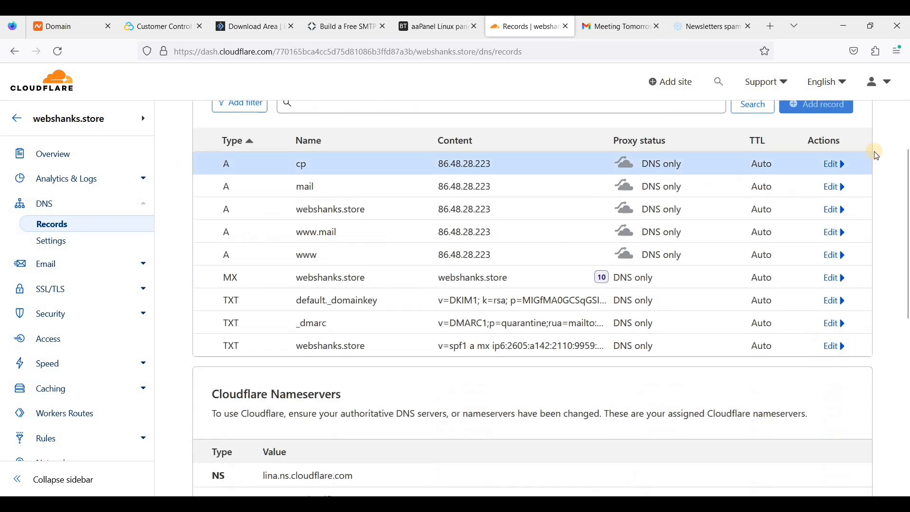
scroll(830, 169, "up", 1)
left_click(824, 166)
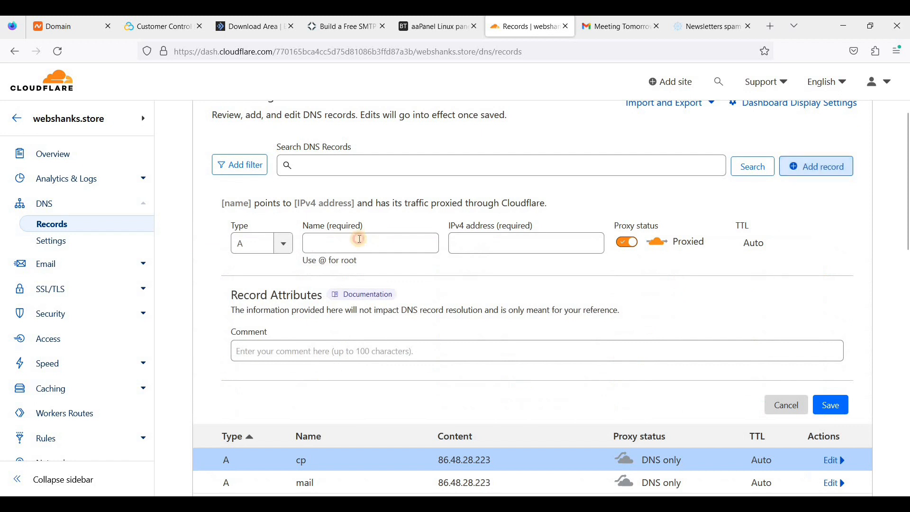
left_click(360, 240)
type("www.c")
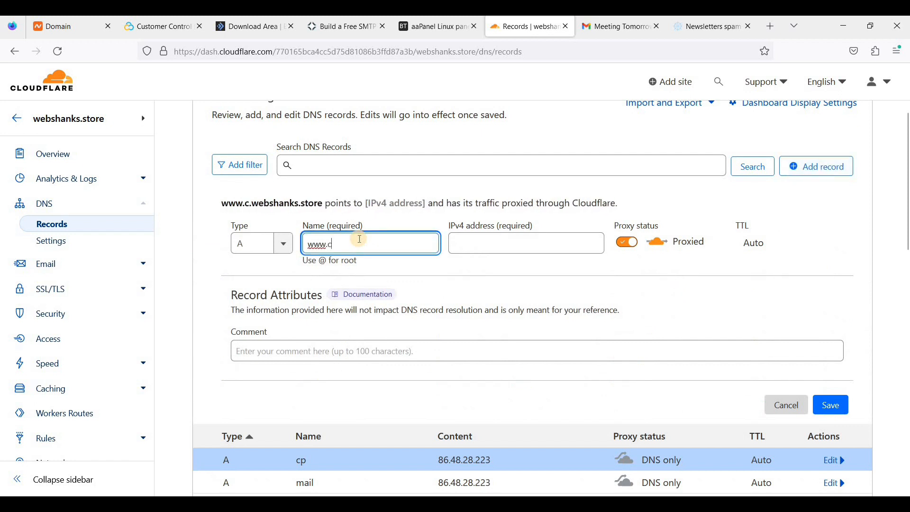
type("p")
left_click(476, 247)
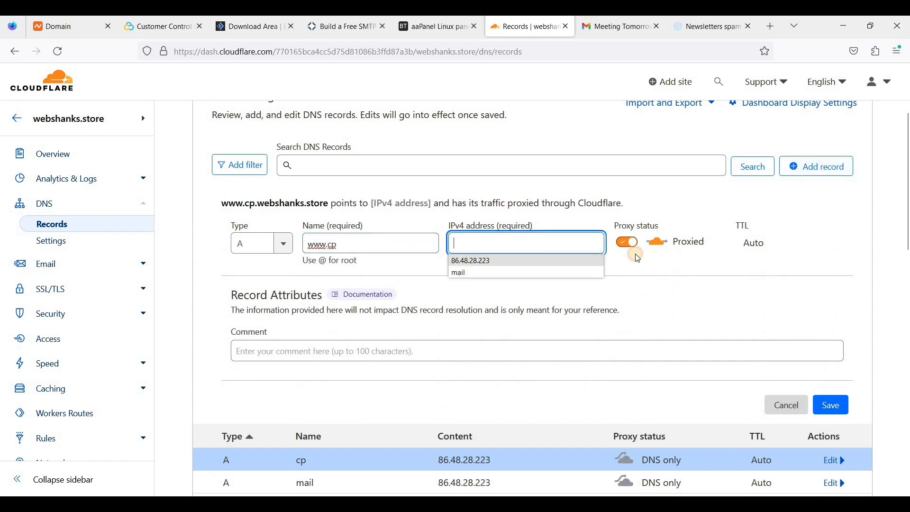
key("Return")
left_click(627, 242)
left_click(832, 405)
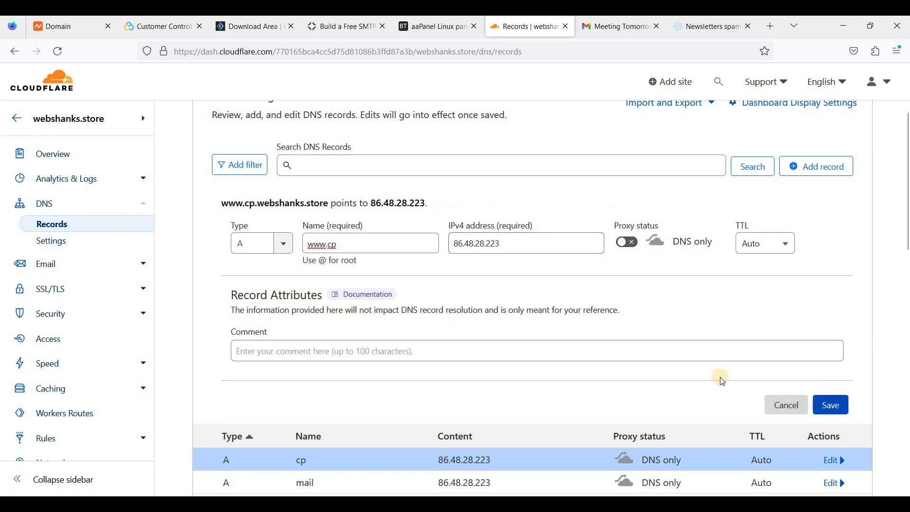
left_click(445, 33)
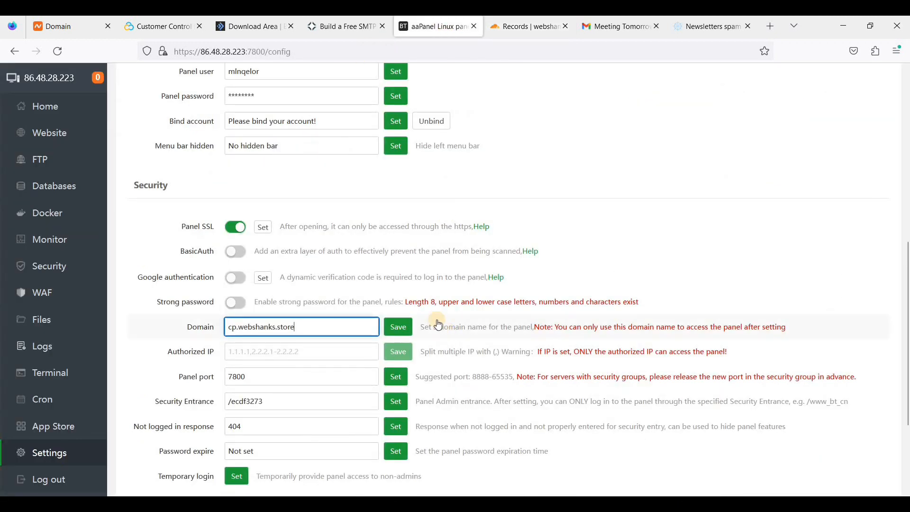
left_click(398, 332)
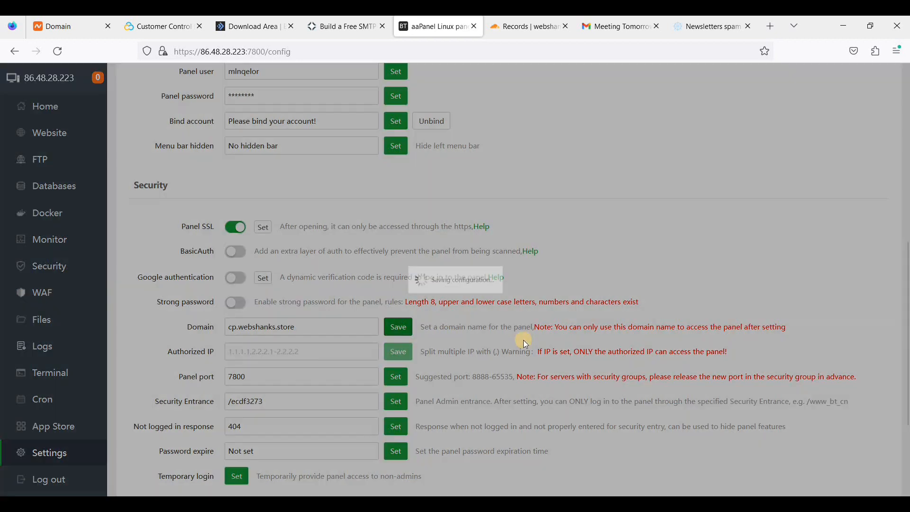
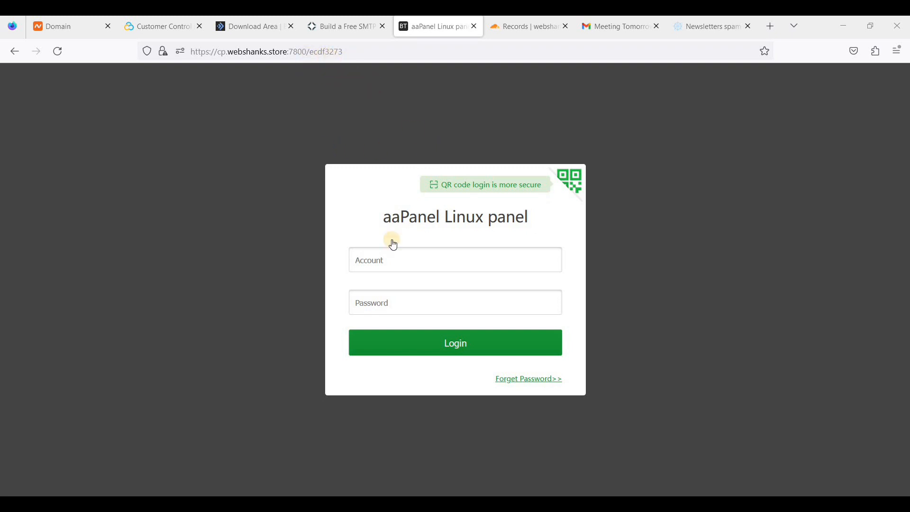
Copy the panel username from the install output into the aaPanel Account field.
key("alt+Tab")
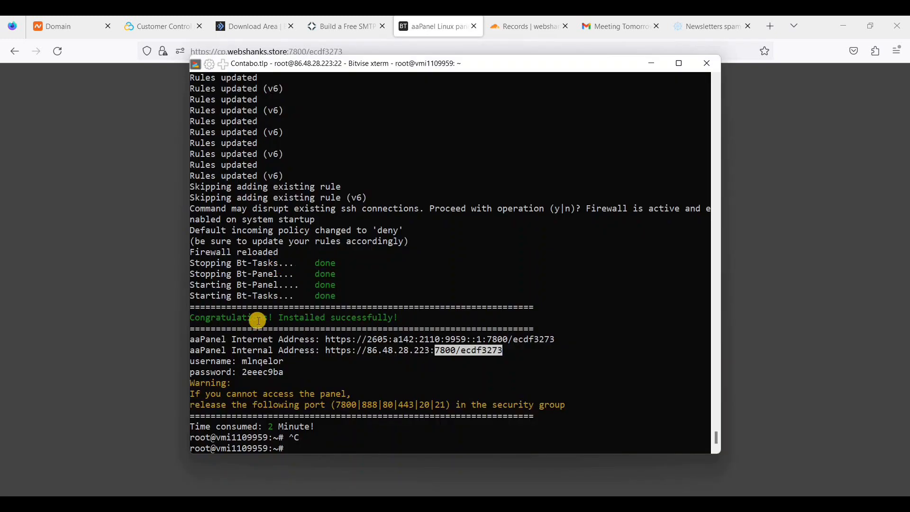
left_click(331, 355)
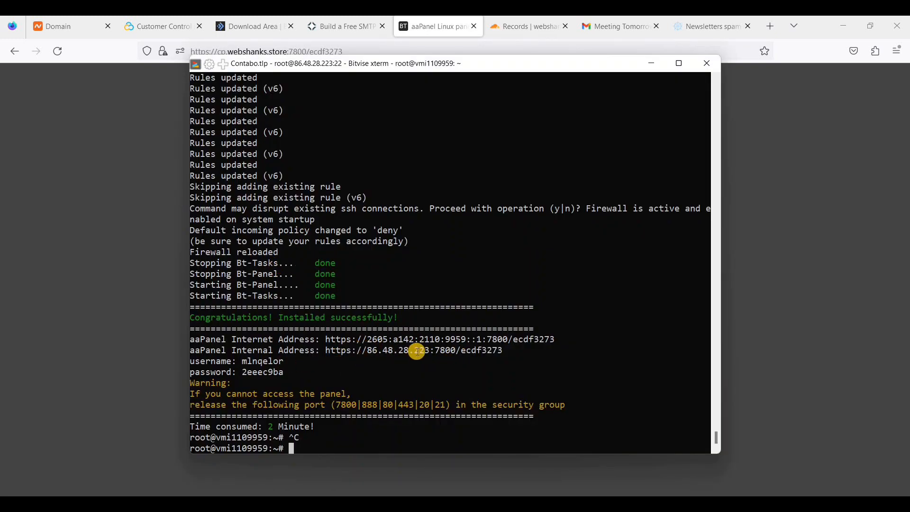
left_click_drag(427, 350, 529, 354)
left_click(783, 264)
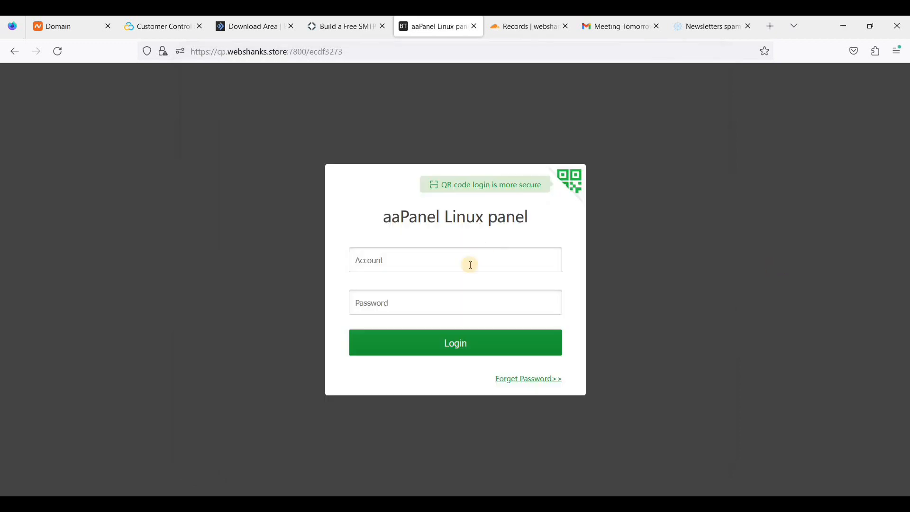
left_click(590, 503)
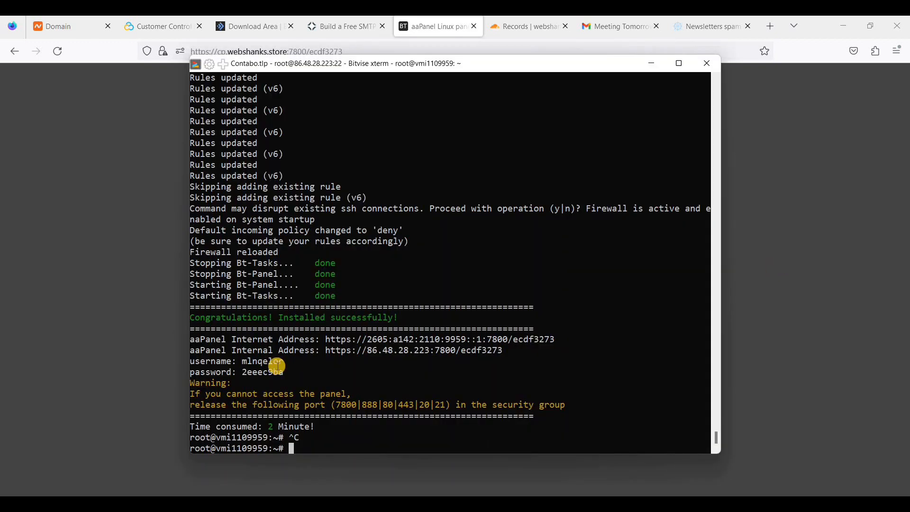
left_click_drag(242, 364, 282, 363)
left_click(136, 321)
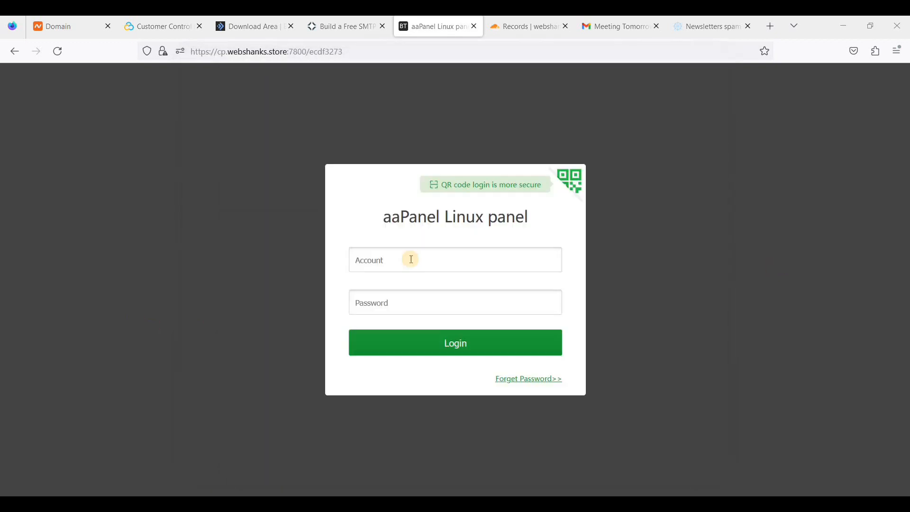
left_click(411, 259)
type("mlnqelor")
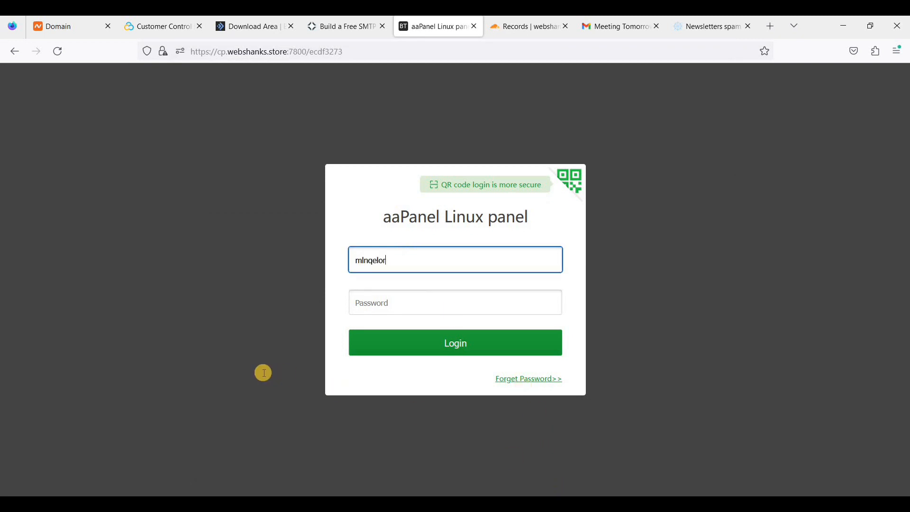
Enter the panel password from the terminal, log in, and decline saving the login.
key("alt+Tab")
left_click_drag(243, 372, 285, 372)
left_click(104, 320)
left_click(417, 303)
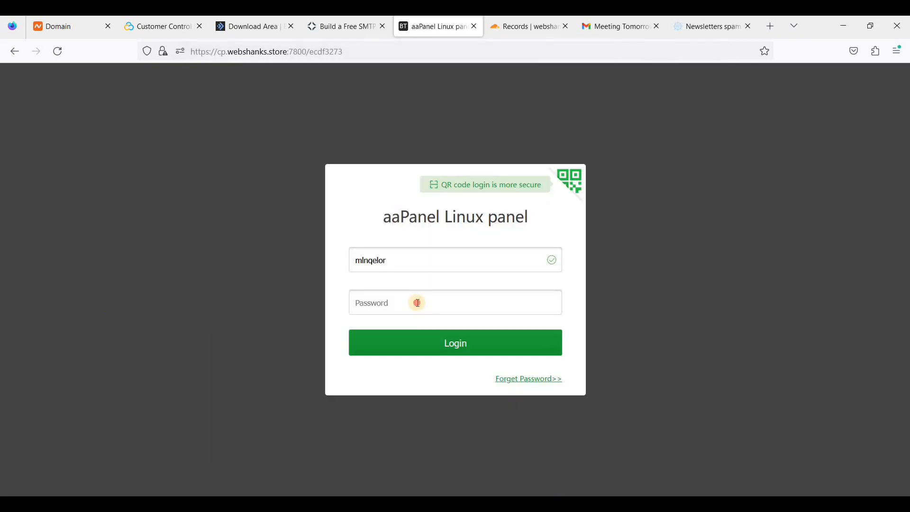
key("ctrl+v")
left_click(429, 346)
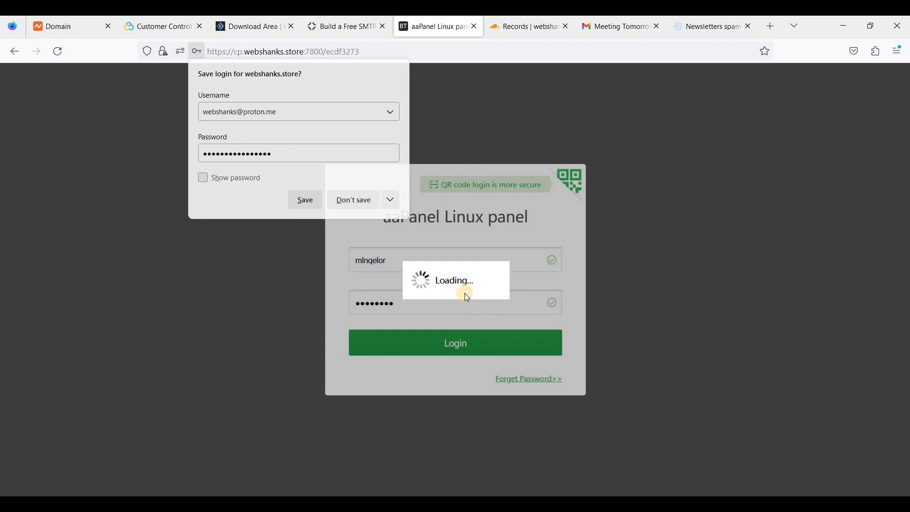
left_click(354, 199)
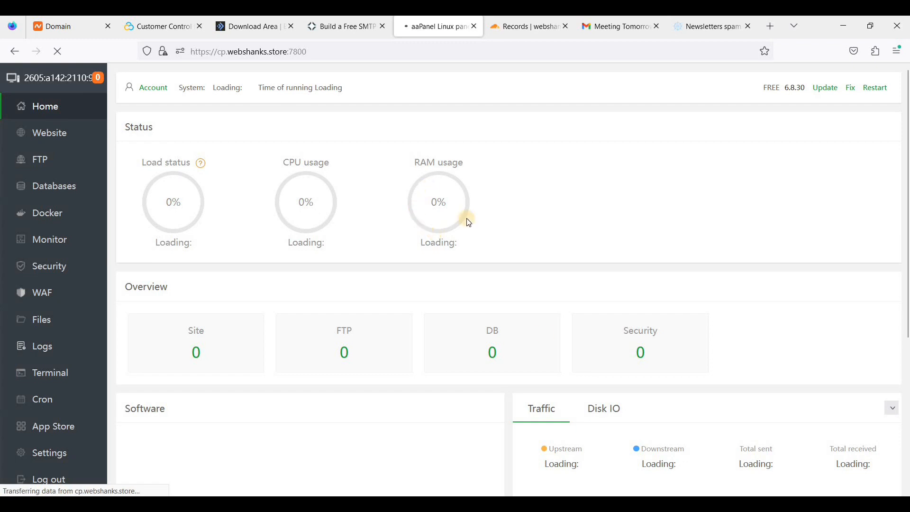
Check the username and password lines in the terminal, then return to the browser.
left_click(531, 448)
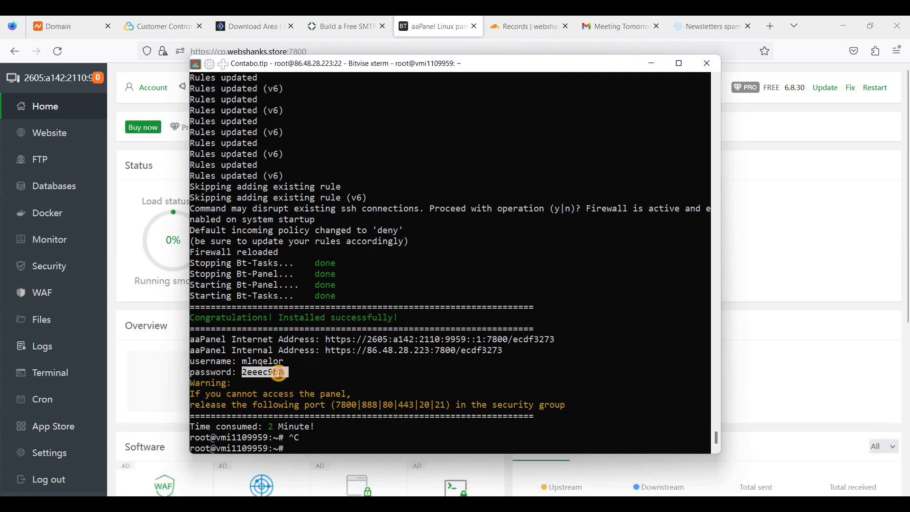
left_click_drag(284, 373, 192, 361)
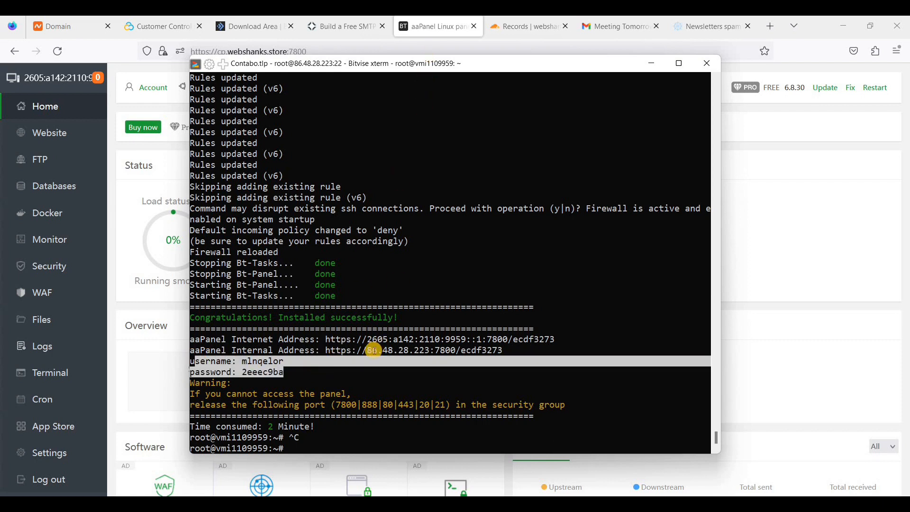
left_click(454, 226)
key("alt+Tab")
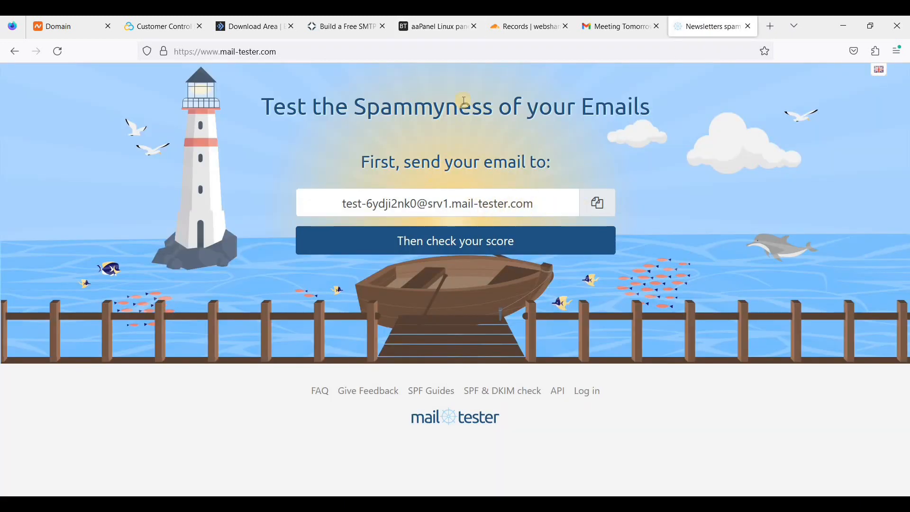
Copy the mail-tester test address and start a new Thunderbird message.
left_click(597, 204)
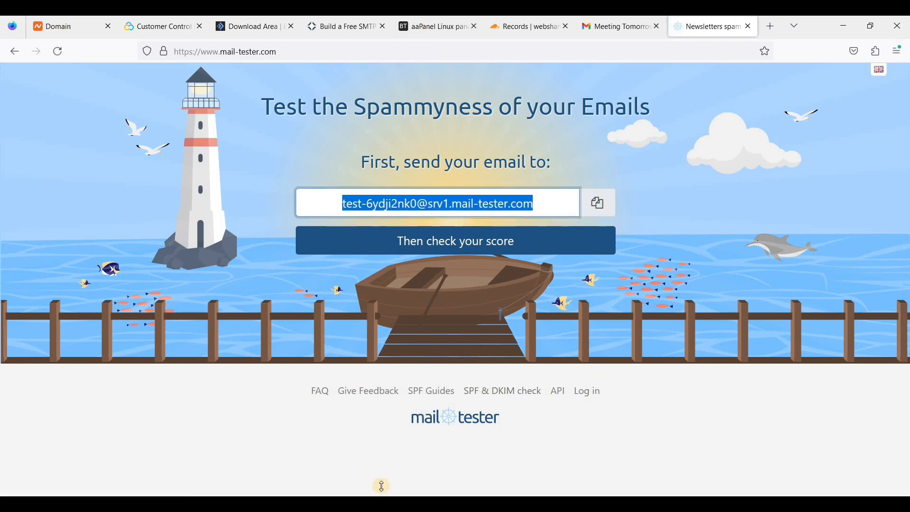
left_click(382, 504)
left_click(188, 75)
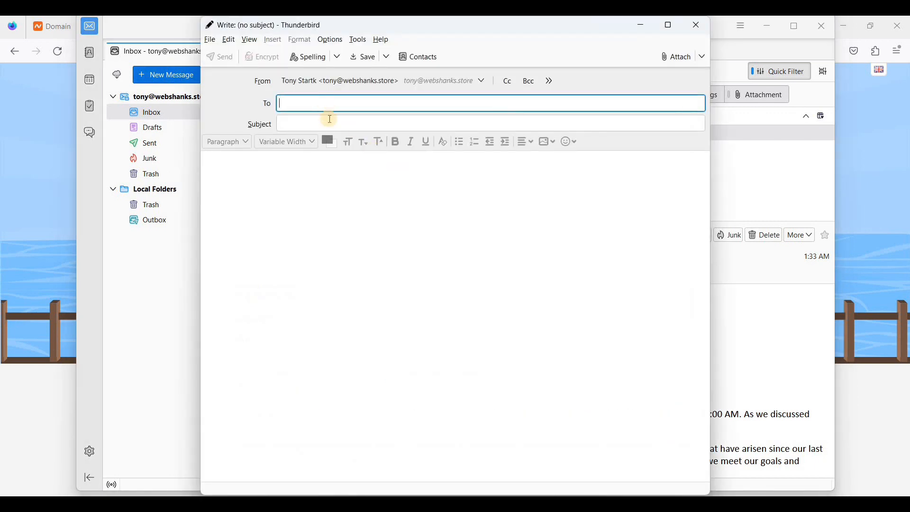
Address the message to the mail-tester address and paste the template letter as its body.
key("ctrl+v")
key("Tab")
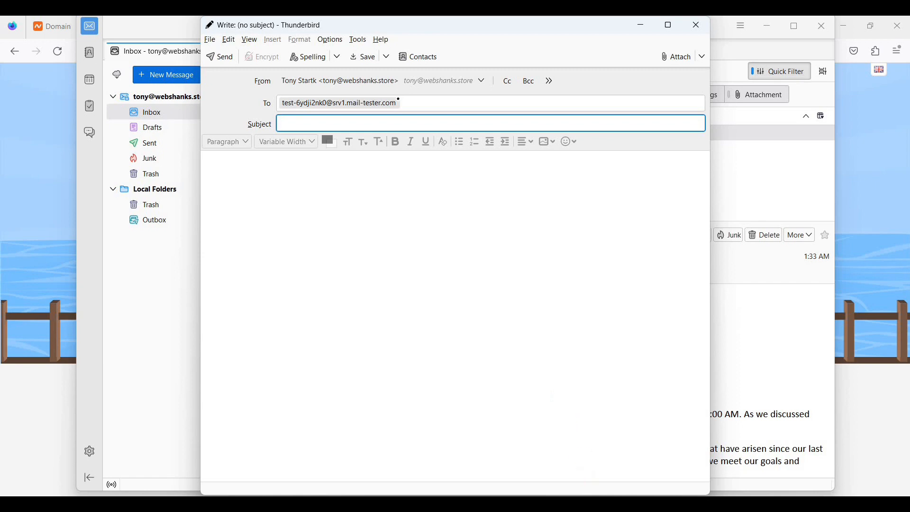
left_click(591, 504)
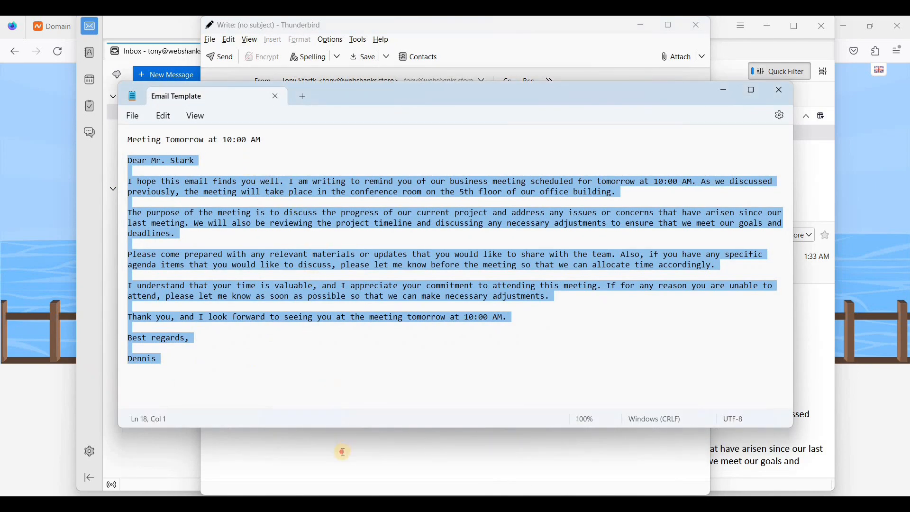
left_click(342, 453)
key("ctrl+v")
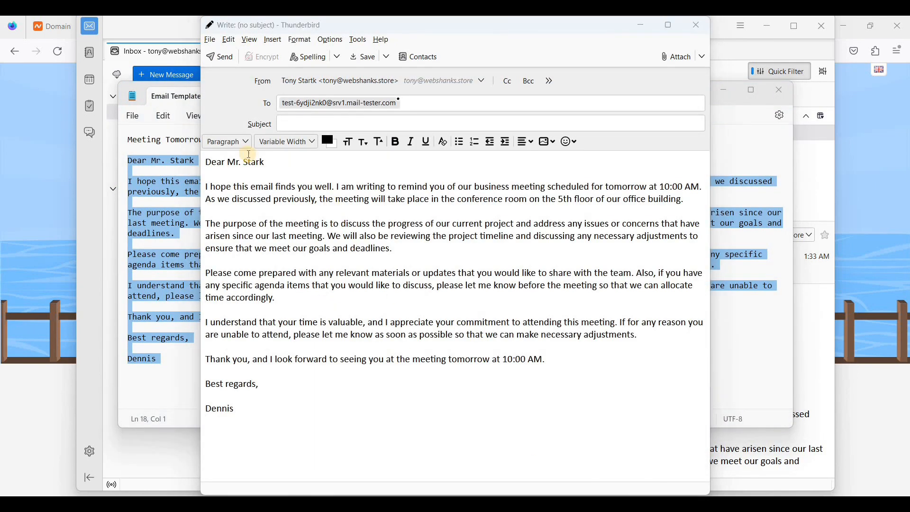
Use the template title 'Meeting Tomorrow at 10:00 AM' as subject and send the message.
key("alt+Tab")
left_click_drag(266, 144, 127, 141)
left_click(398, 445)
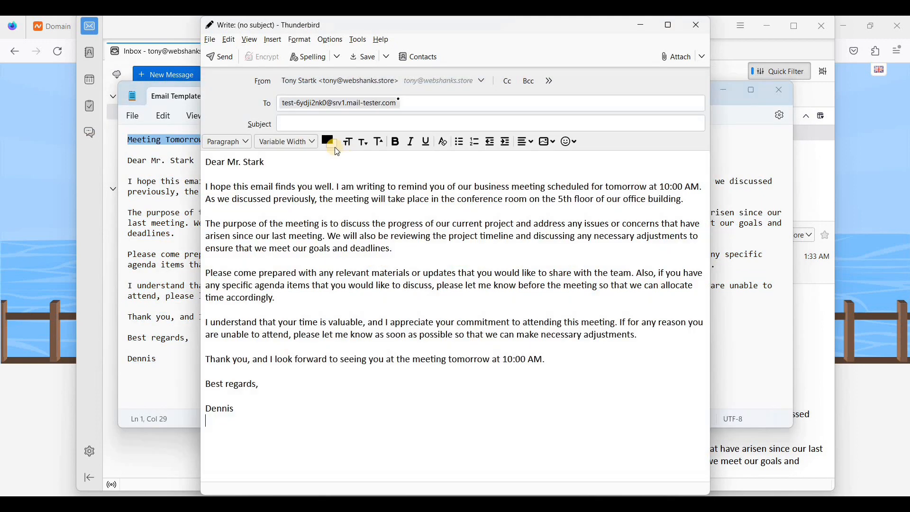
left_click(313, 124)
type("Meeting Tomorrow at 10:00 AM")
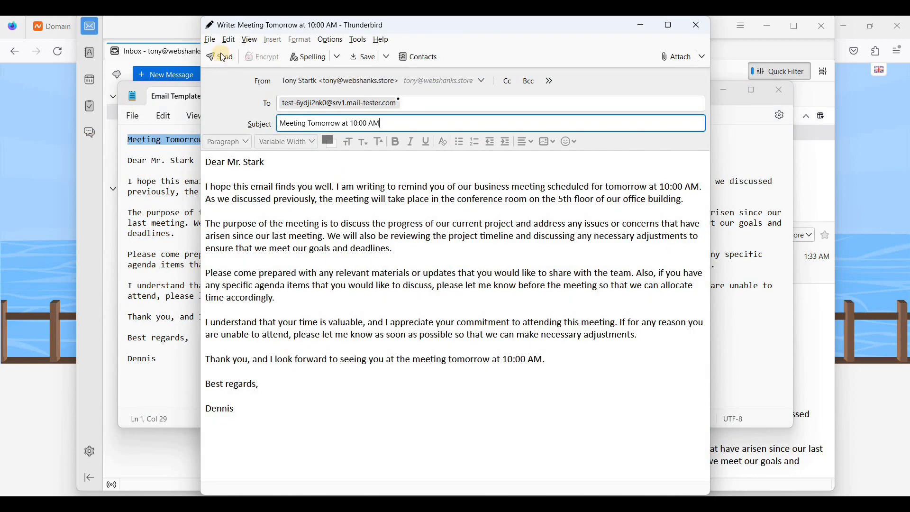
left_click(228, 65)
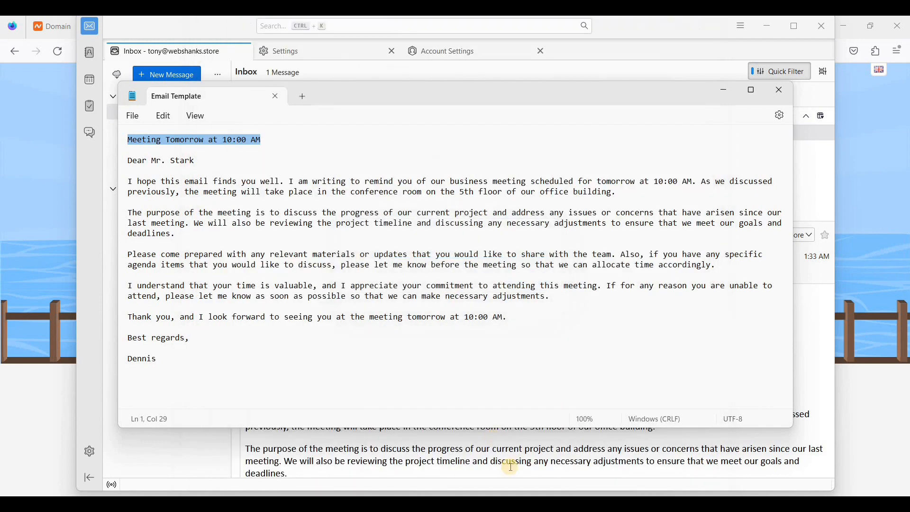
Review the mail-tester result: 9/10, losing 1 point for a missing DKIM signature.
left_click(520, 426)
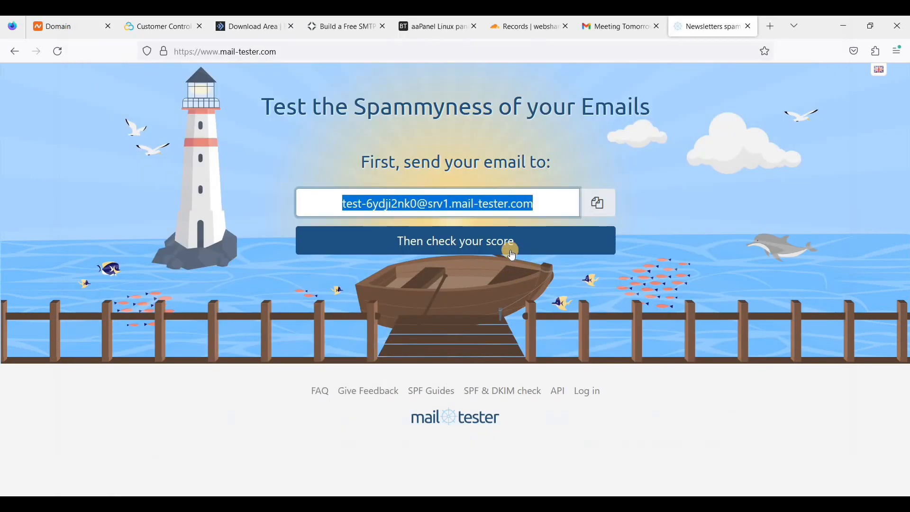
left_click(481, 249)
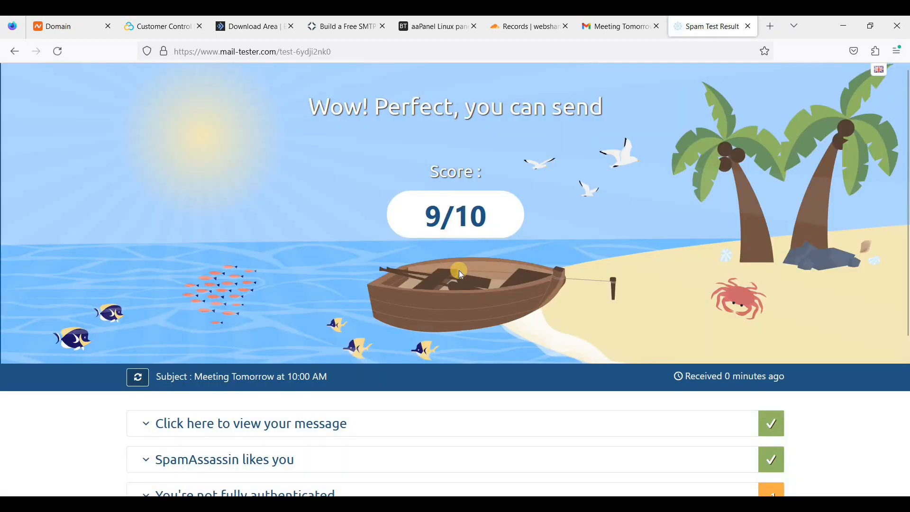
scroll(416, 339, "down", 3)
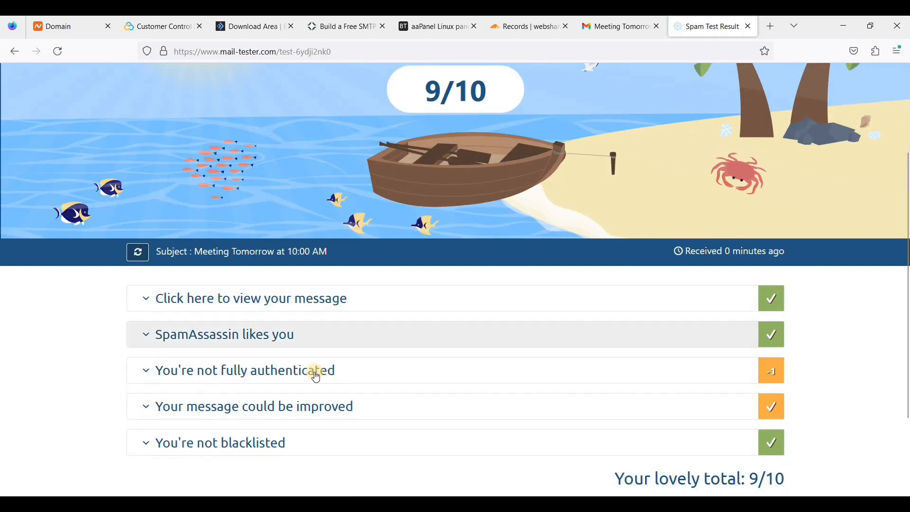
left_click(315, 370)
scroll(386, 340, "down", 2)
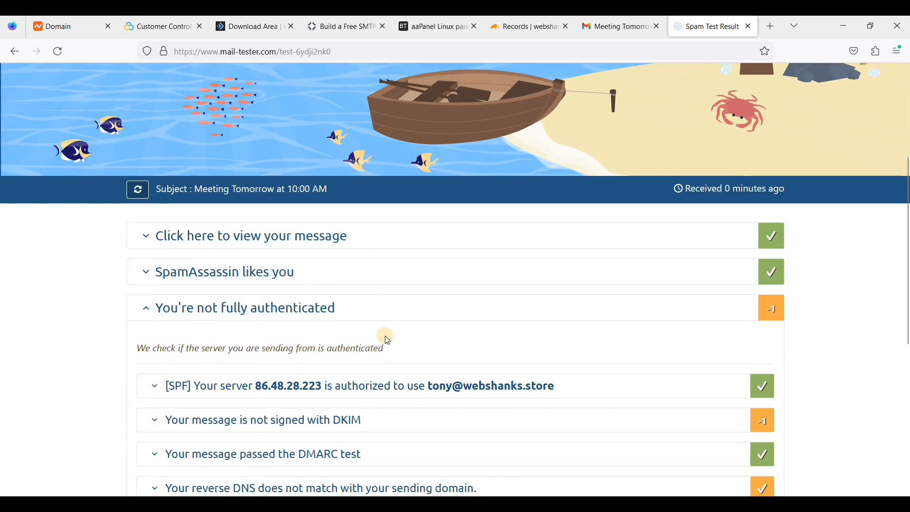
scroll(387, 338, "down", 2)
scroll(390, 377, "up", 5)
scroll(429, 385, "down", 3)
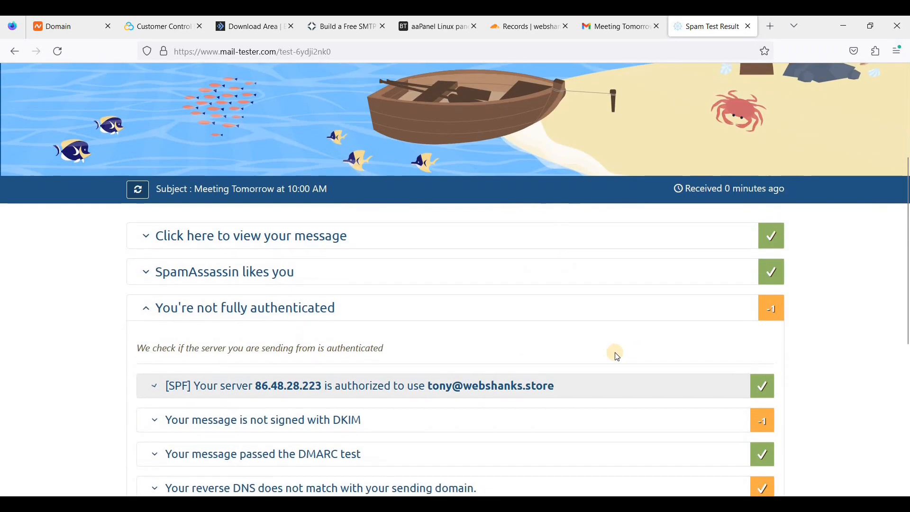
scroll(571, 334, "down", 3)
left_click(391, 294)
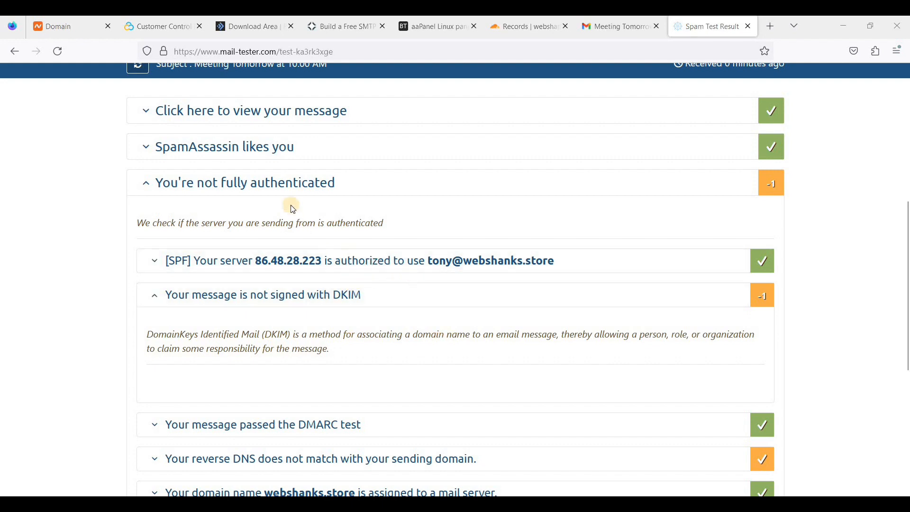
left_click(349, 303)
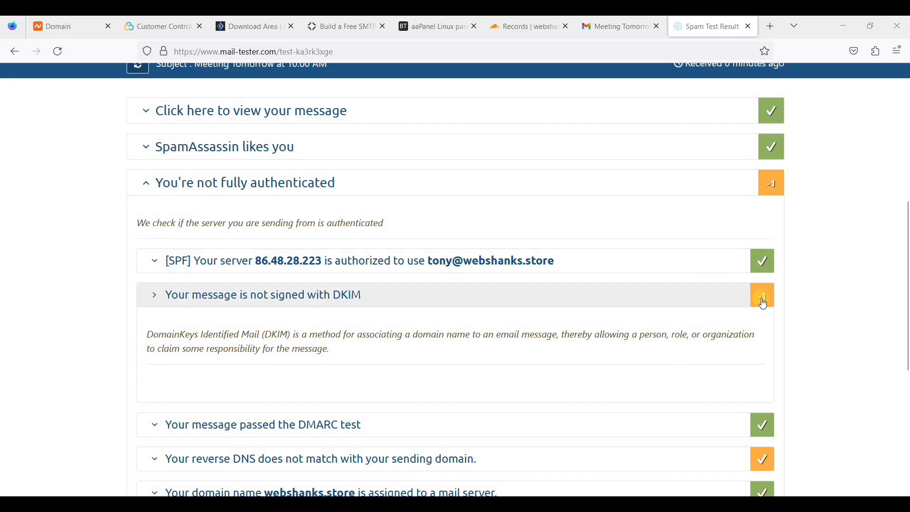
Load the forum thread advising chmod 644 on default.private and an rspamd restart.
left_click(770, 26)
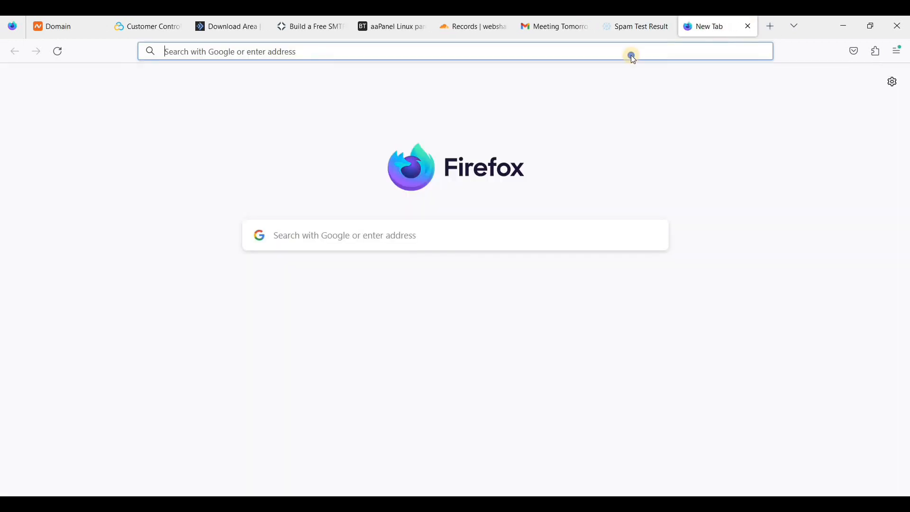
right_click(633, 57)
left_click(661, 160)
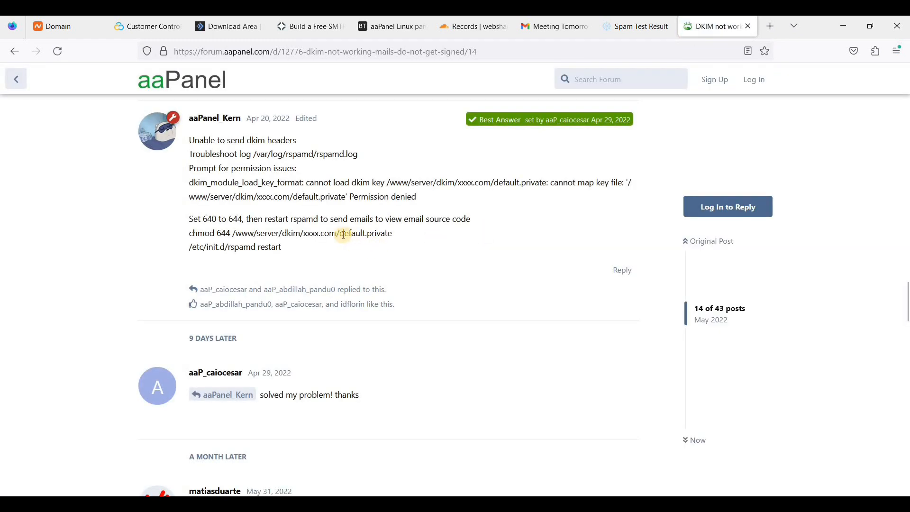
left_click_drag(393, 233, 285, 231)
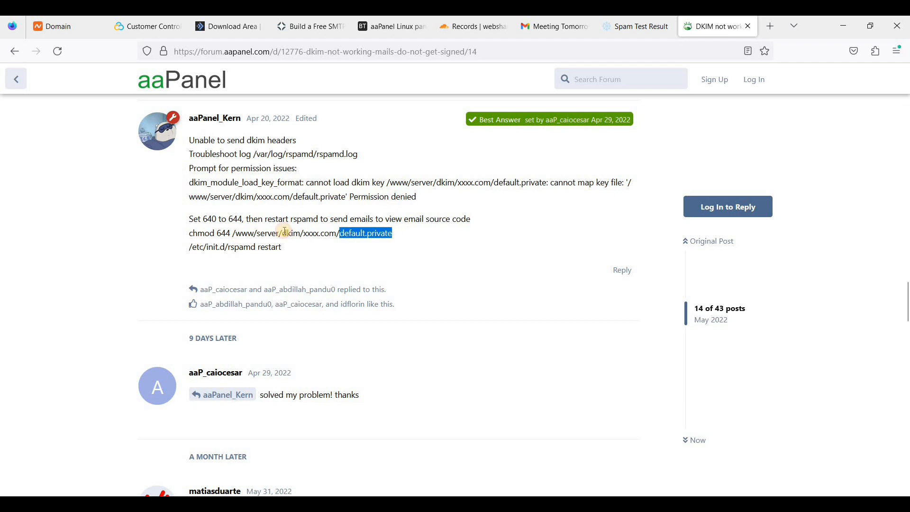
left_click(211, 219)
left_click_drag(211, 220, 237, 253)
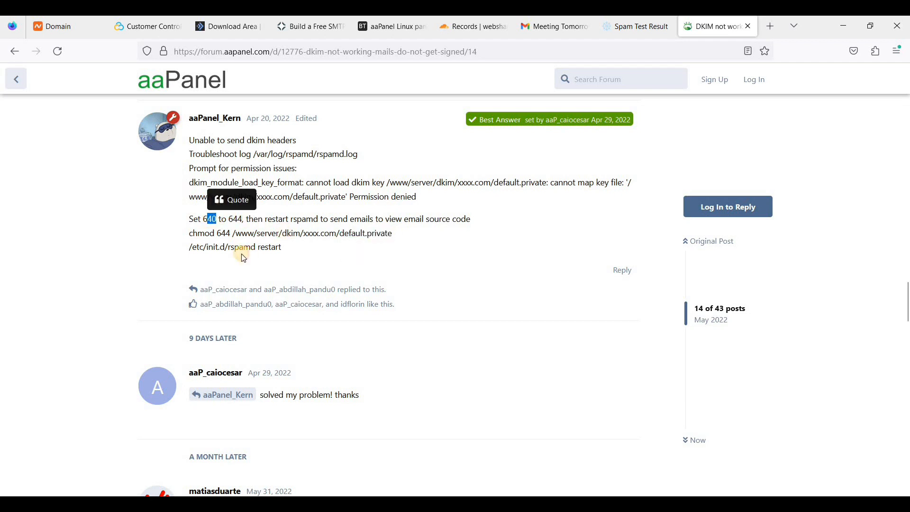
left_click(234, 251)
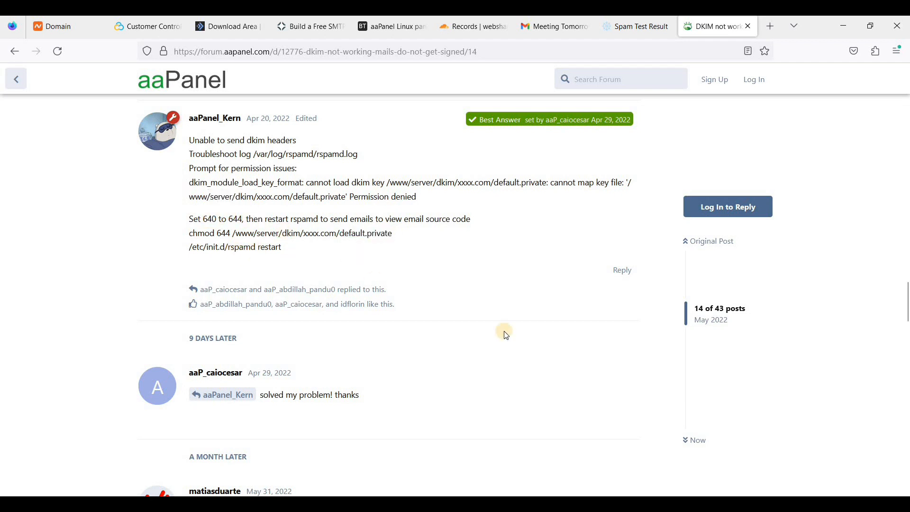
Select the chmod 644 and /etc/init.d/rspamd restart commands in the Bitvise SSH session.
key("alt+Tab")
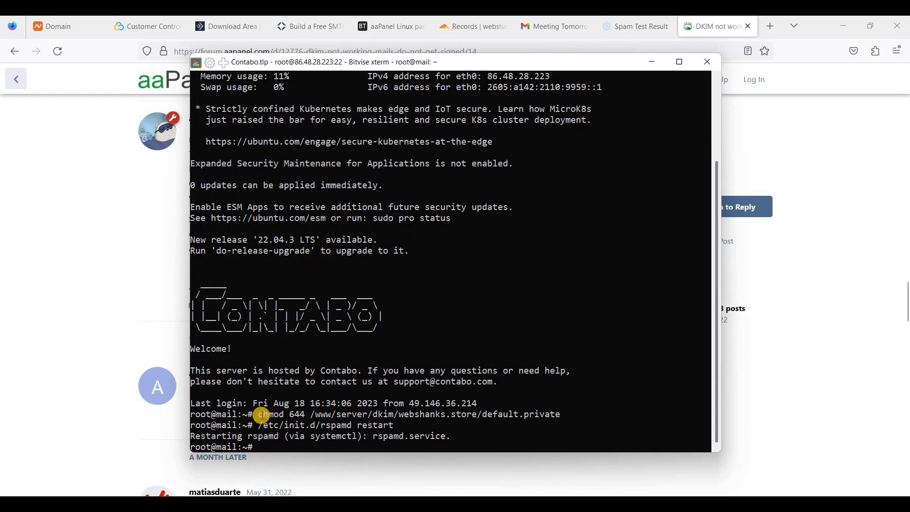
left_click_drag(261, 415, 553, 414)
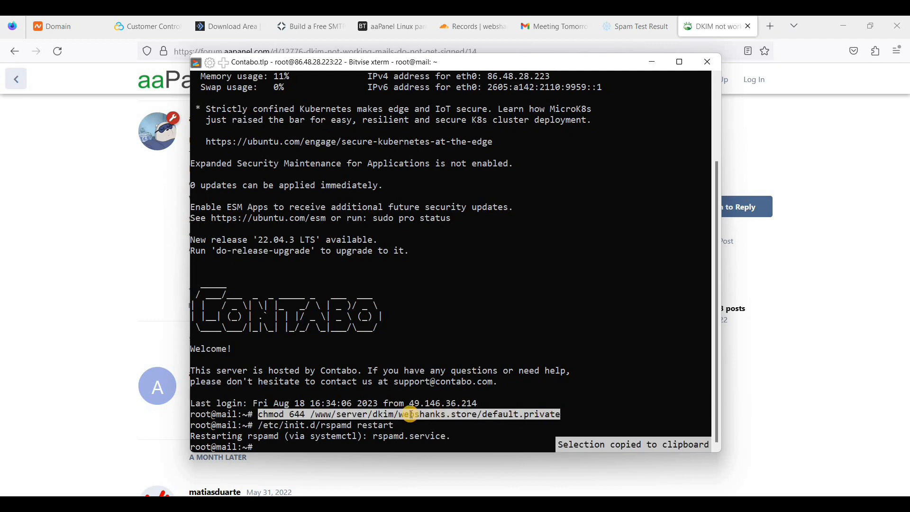
left_click_drag(315, 425, 402, 426)
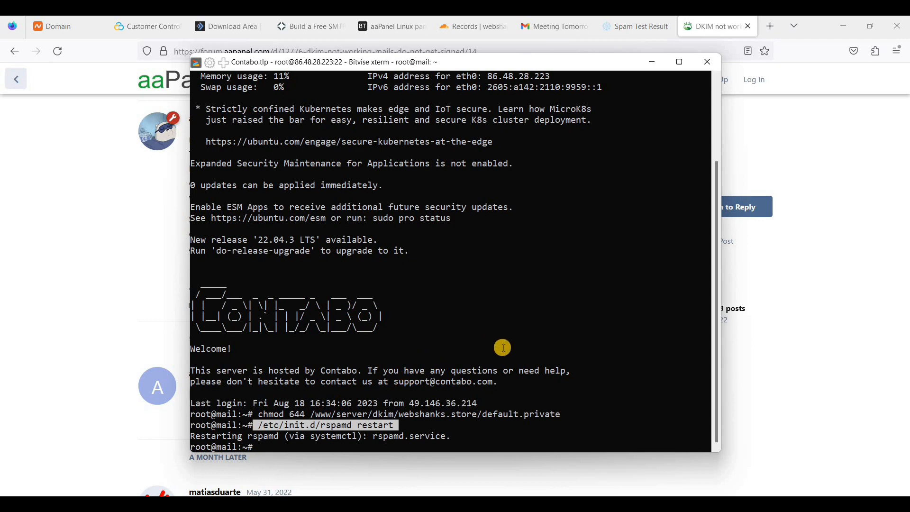
Return to the mail-tester home page, copy the fresh test address, and start a new message.
left_click(638, 27)
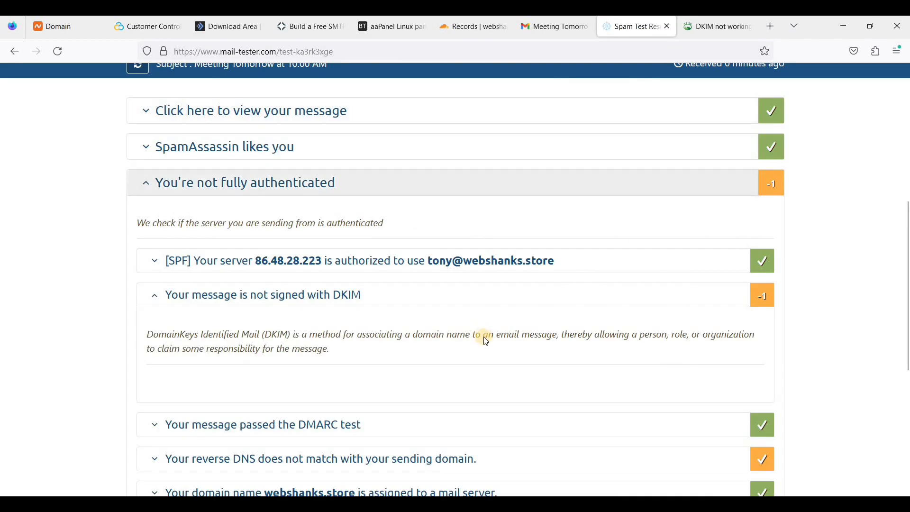
scroll(417, 251, "up", 6)
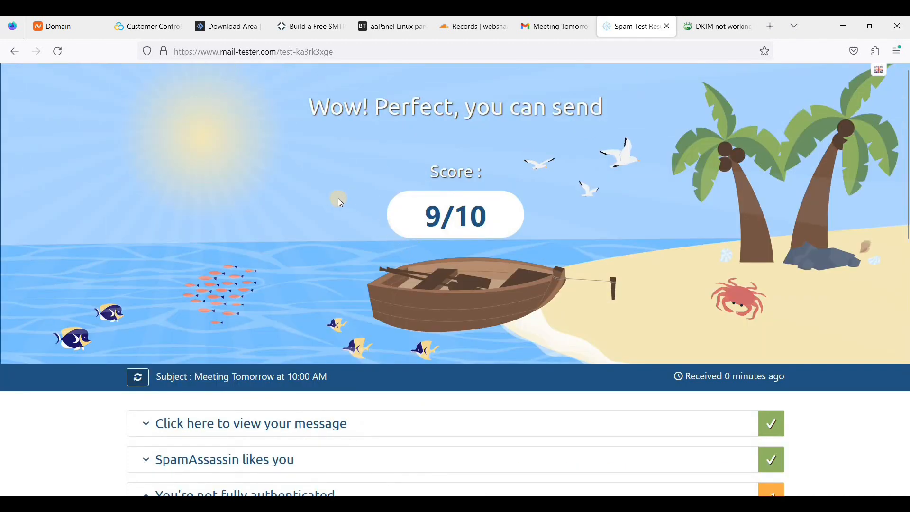
key("alt+Left")
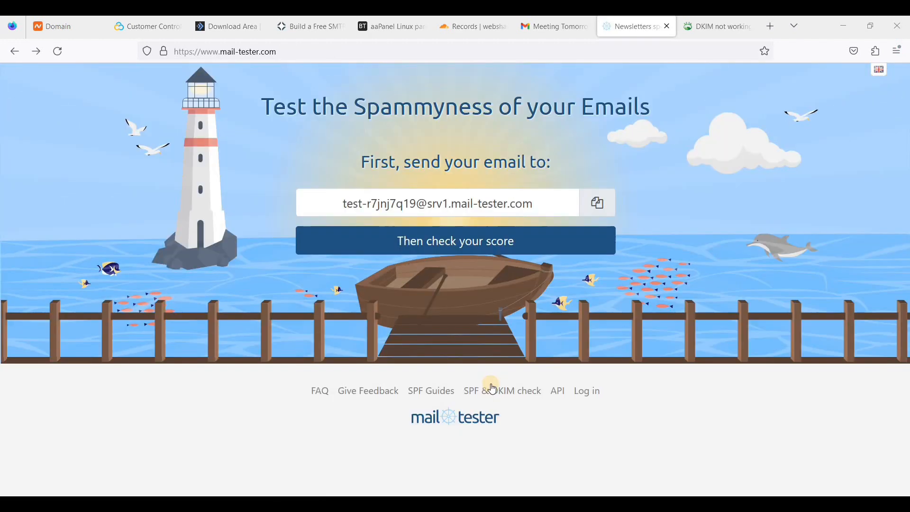
left_click(608, 212)
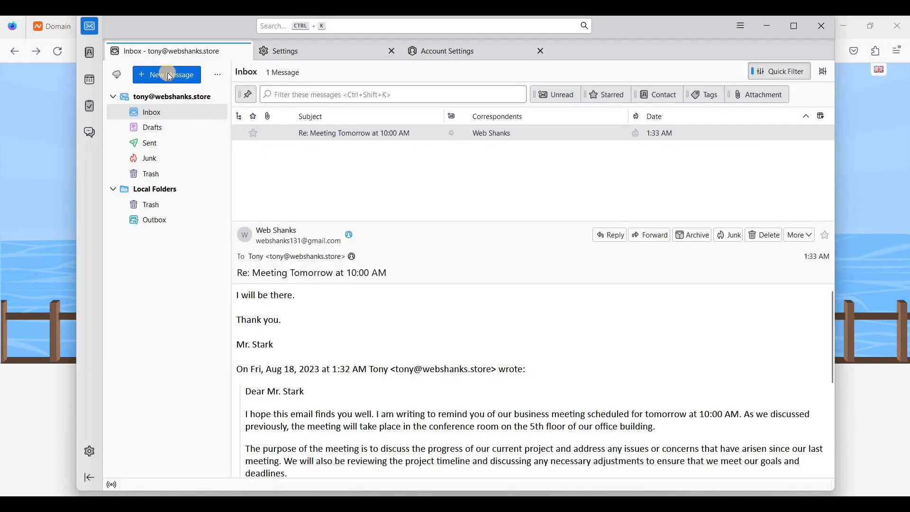
left_click(169, 74)
Address the message to the mail-tester address with subject 'Meeting Tomorrow at 10:00 AM'.
left_click(321, 111)
key("ctrl+v")
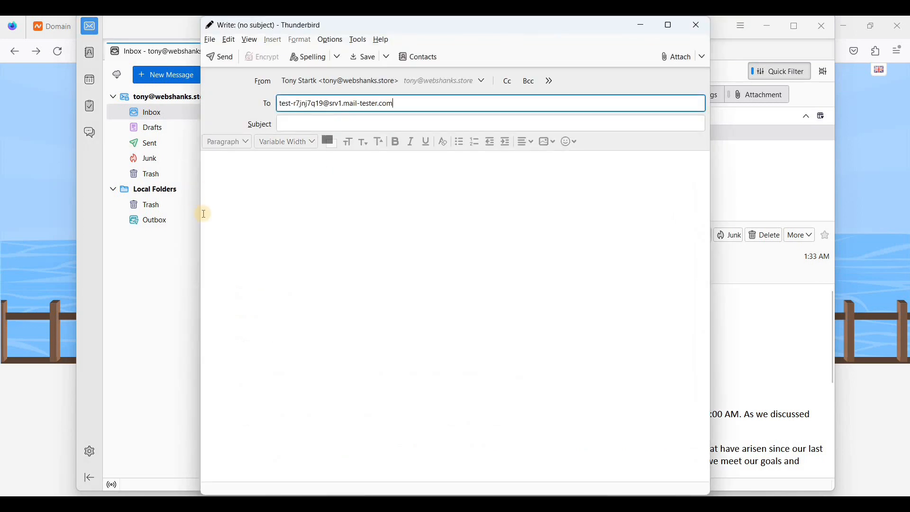
key("alt+Tab")
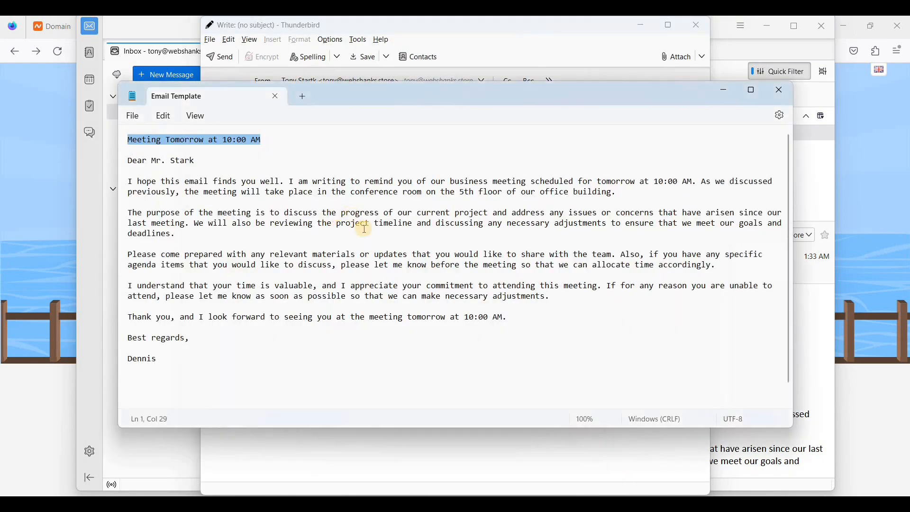
key("alt+Tab")
left_click(319, 129)
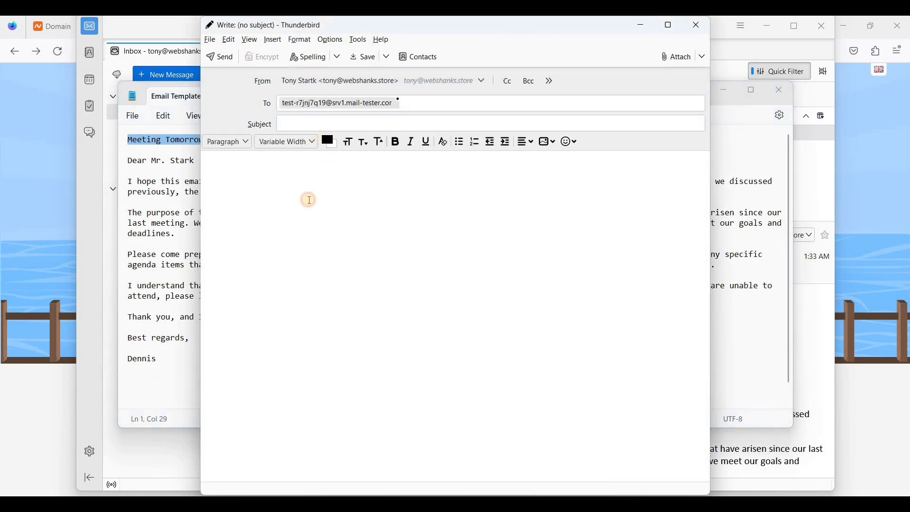
type("Meeting Tomorrow at 10:00 AM")
Paste the template letter, 'Dear Mr. Stark' through 'Dennis', as the body and send it.
left_click(186, 255)
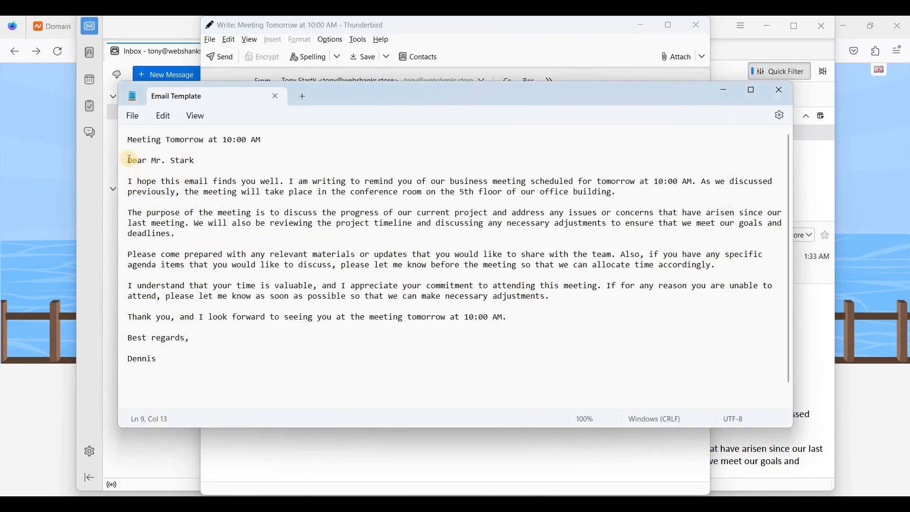
left_click_drag(129, 159, 313, 357)
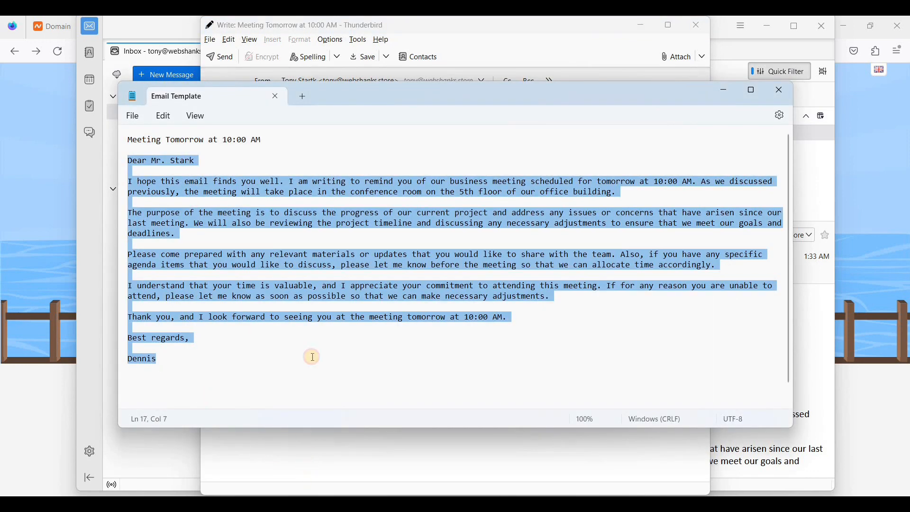
key("ctrl+c")
key("alt+Tab")
left_click(254, 155)
key("ctrl+v")
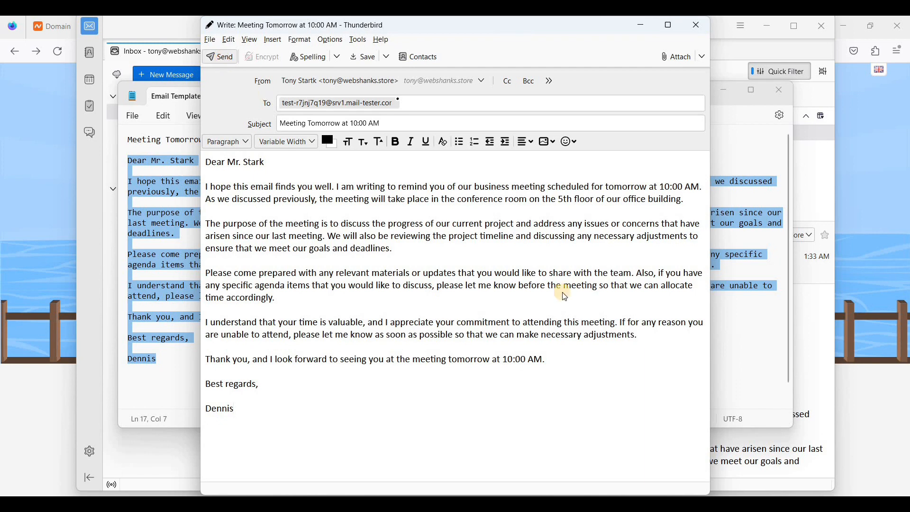
key("ctrl+Return")
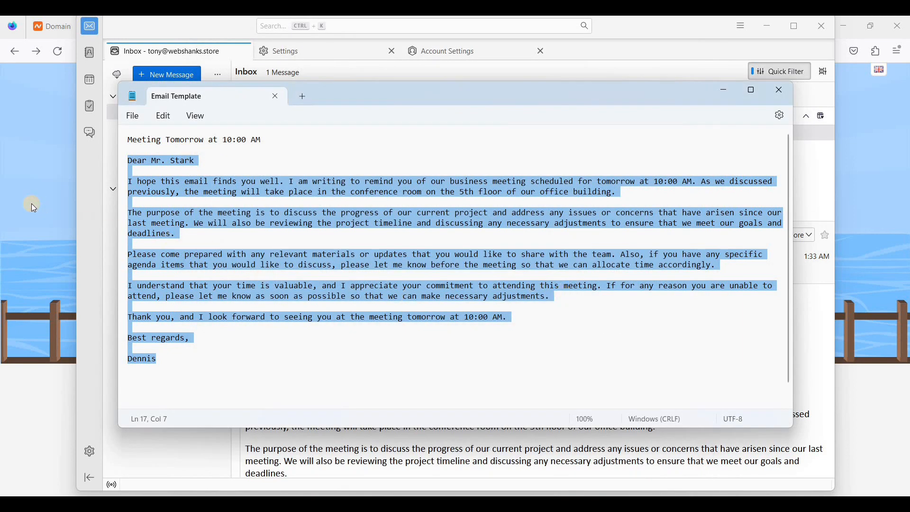
left_click(31, 204)
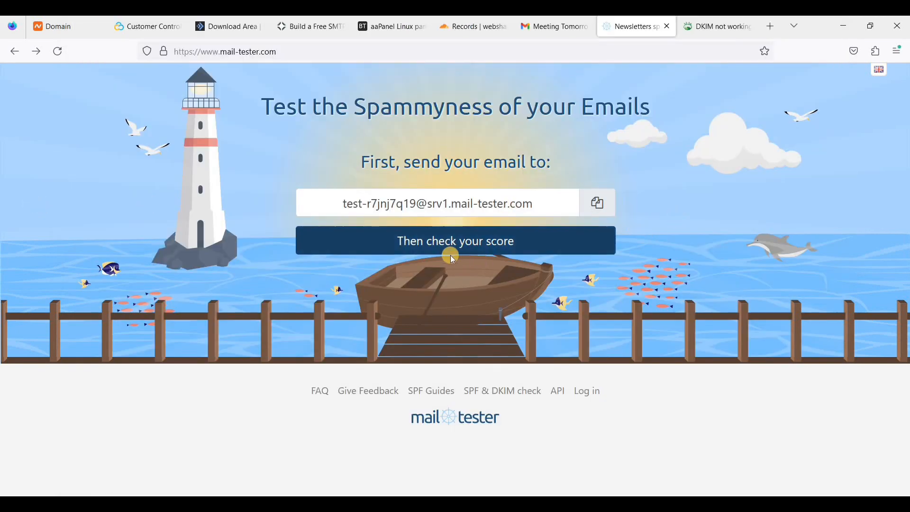
Review the new result: 10/10 with a valid DKIM signature, plus passing SPF and DMARC.
left_click(469, 250)
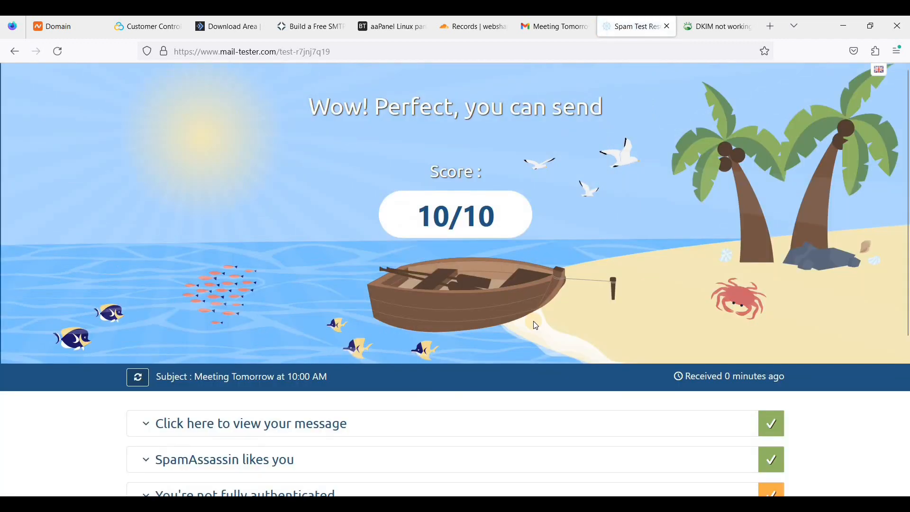
scroll(495, 275, "down", 4)
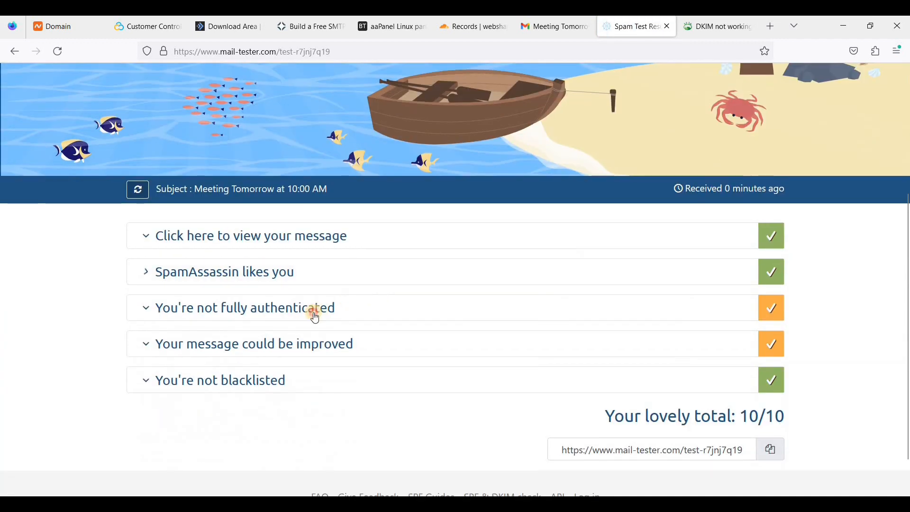
left_click(315, 318)
scroll(355, 437, "down", 1)
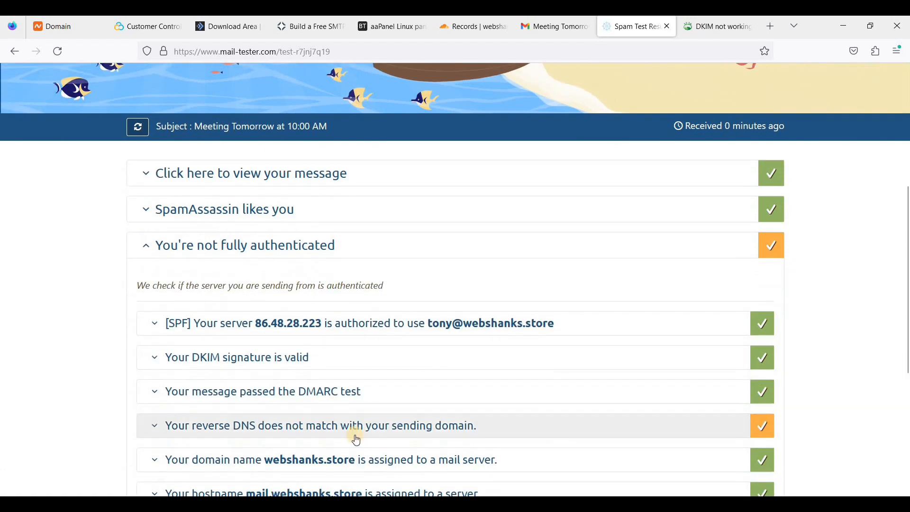
left_click(310, 325)
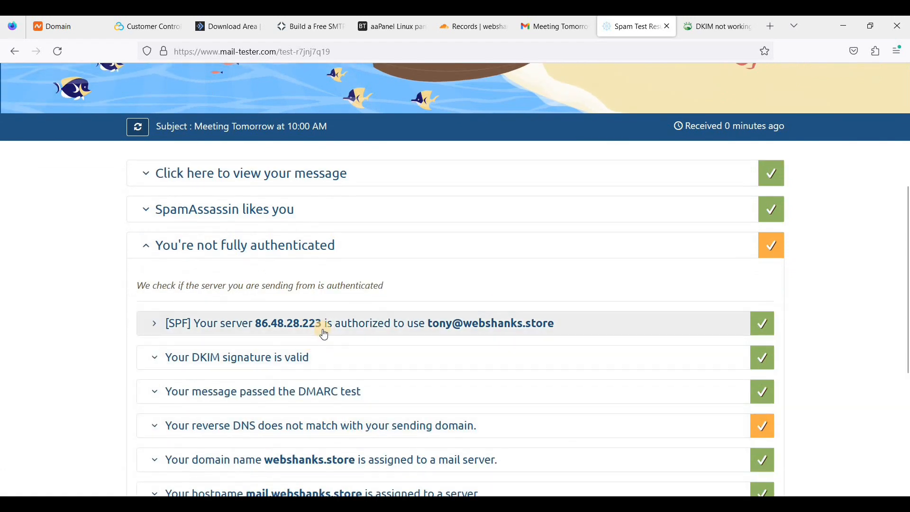
left_click(582, 364)
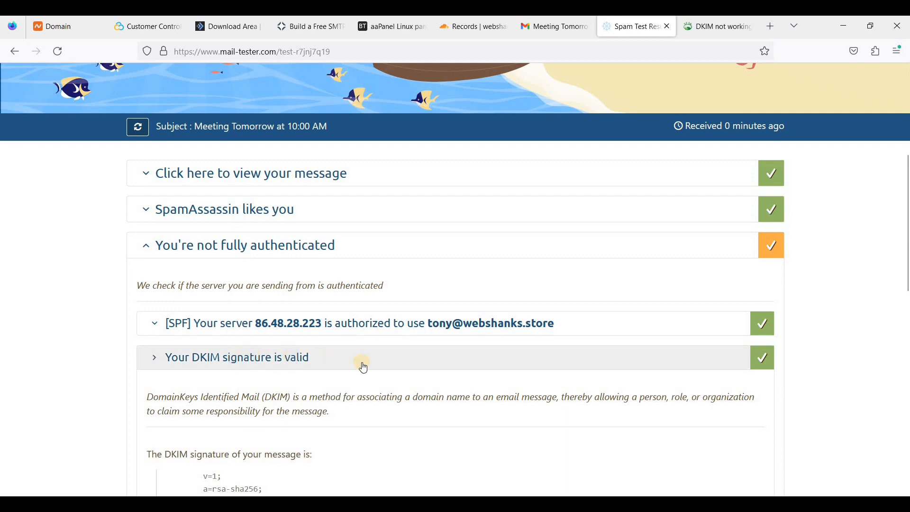
scroll(673, 337, "up", 2)
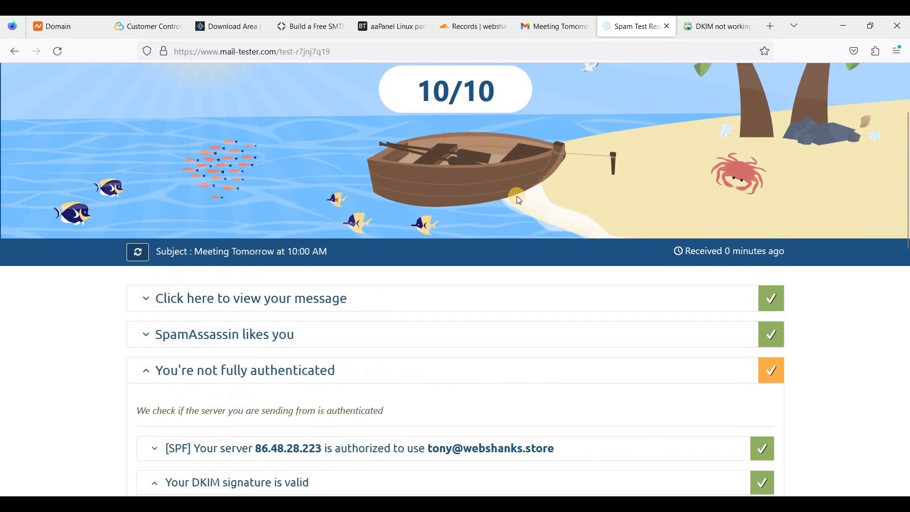
scroll(539, 297, "up", 3)
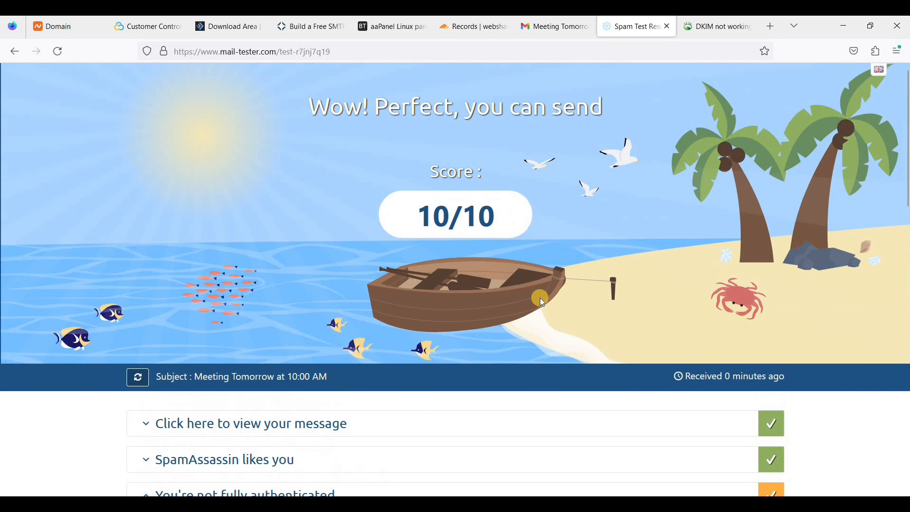